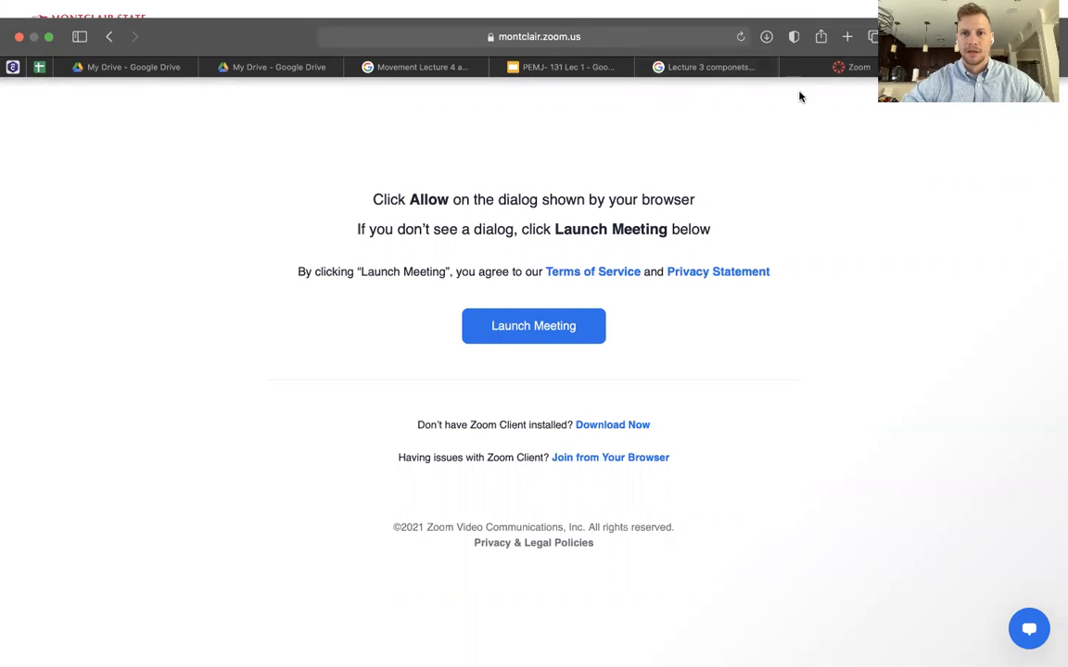
From the Canvas dashboard, open the PEMJ131_12FA21 fitness course home page
{"action": "left_click", "coordinate": [823, 66]}
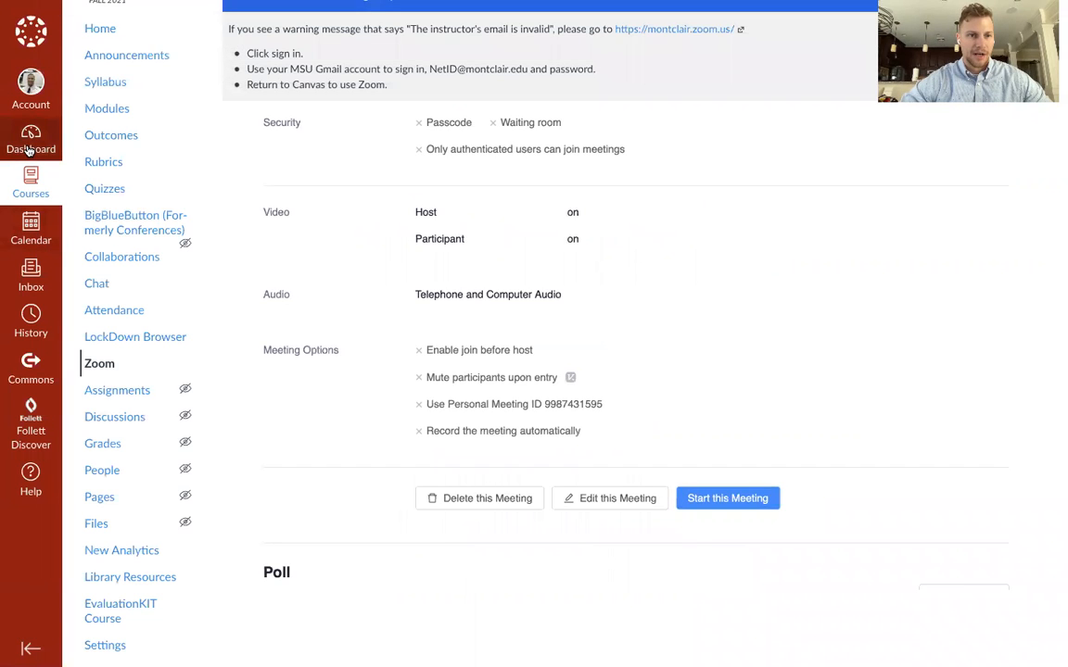
{"action": "left_click", "coordinate": [31, 139]}
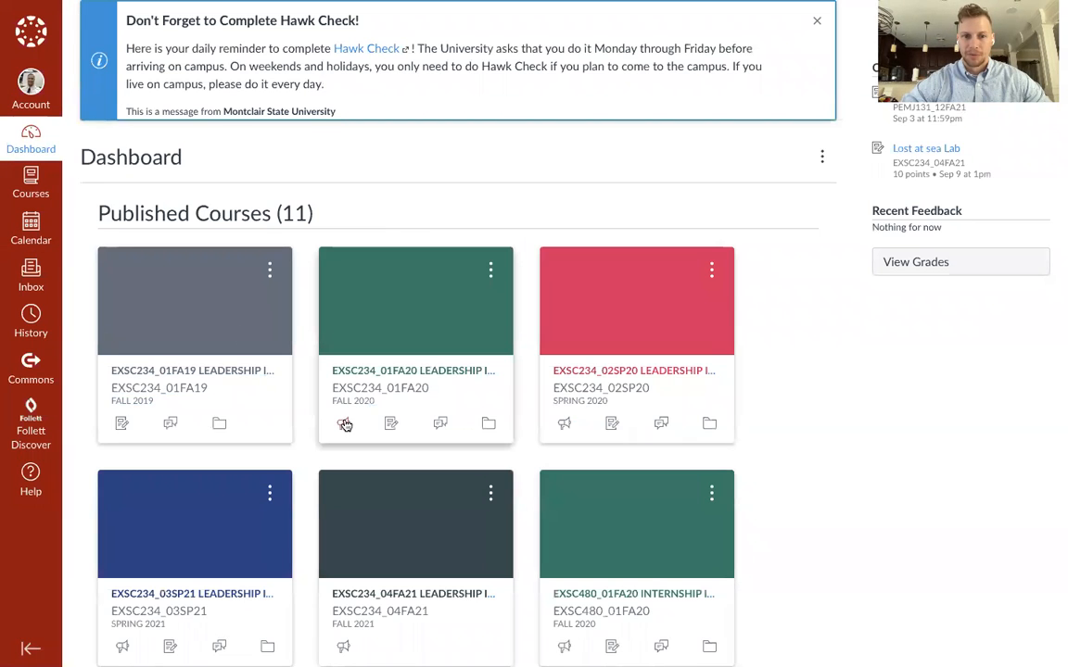
{"action": "scroll", "coordinate": [278, 371], "scroll_direction": "down", "scroll_amount": 1}
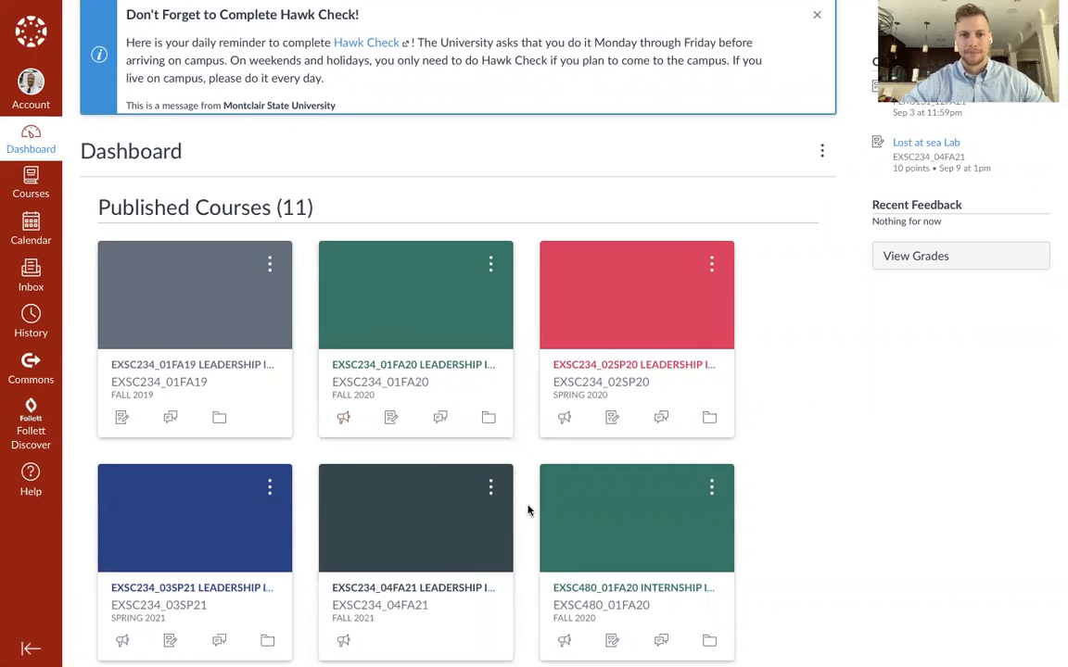
{"action": "scroll", "coordinate": [520, 443], "scroll_direction": "down", "scroll_amount": 3}
{"action": "scroll", "coordinate": [519, 443], "scroll_direction": "down", "scroll_amount": 3}
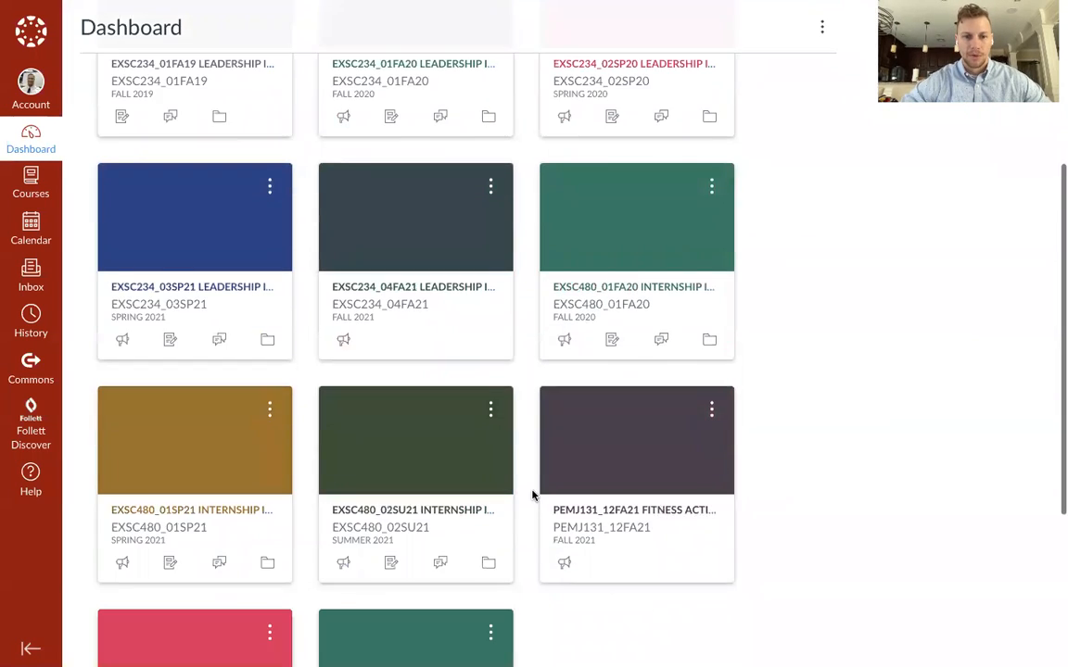
{"action": "scroll", "coordinate": [529, 501], "scroll_direction": "down", "scroll_amount": 2}
{"action": "scroll", "coordinate": [534, 557], "scroll_direction": "down", "scroll_amount": 1}
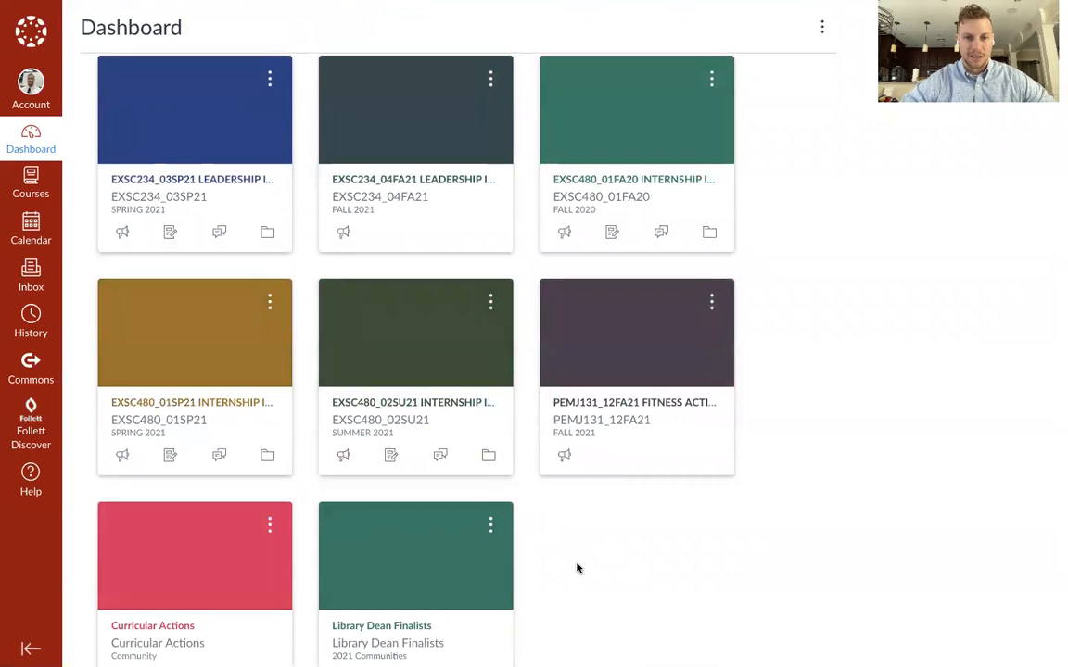
{"action": "scroll", "coordinate": [582, 575], "scroll_direction": "down", "scroll_amount": 1}
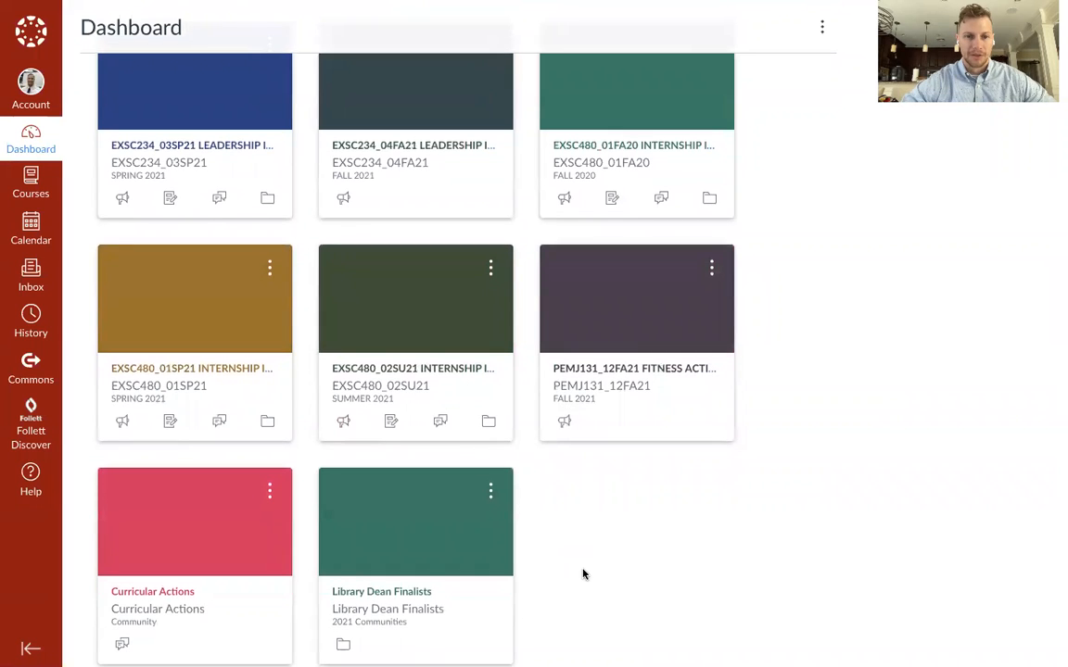
{"action": "scroll", "coordinate": [559, 555], "scroll_direction": "down", "scroll_amount": 2}
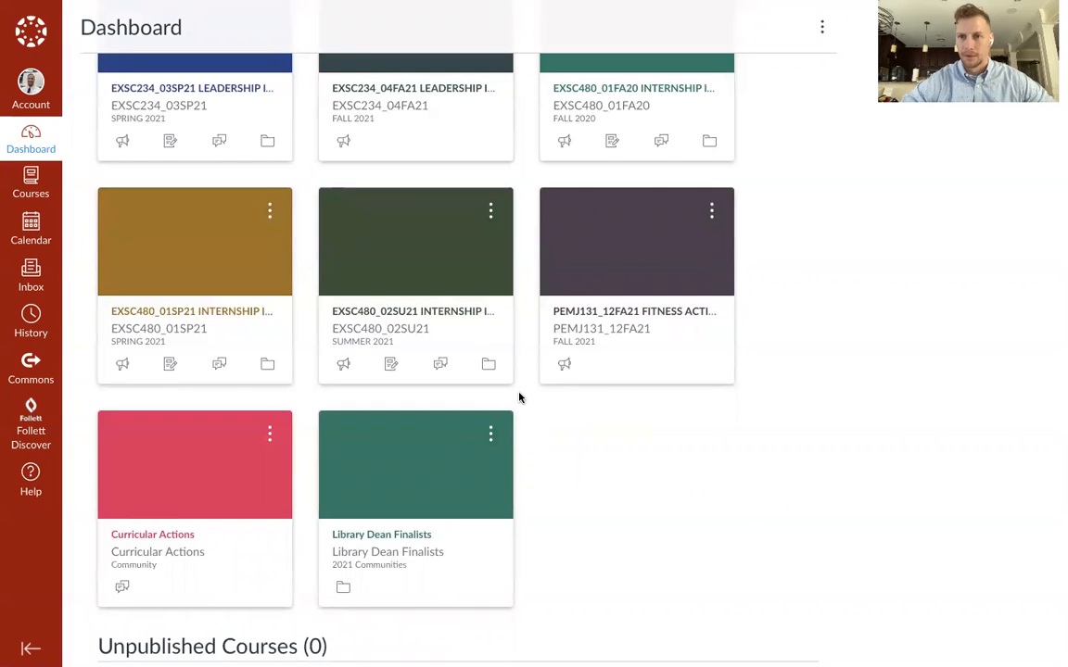
{"action": "scroll", "coordinate": [455, 288], "scroll_direction": "up", "scroll_amount": 1}
{"action": "scroll", "coordinate": [454, 289], "scroll_direction": "up", "scroll_amount": 1}
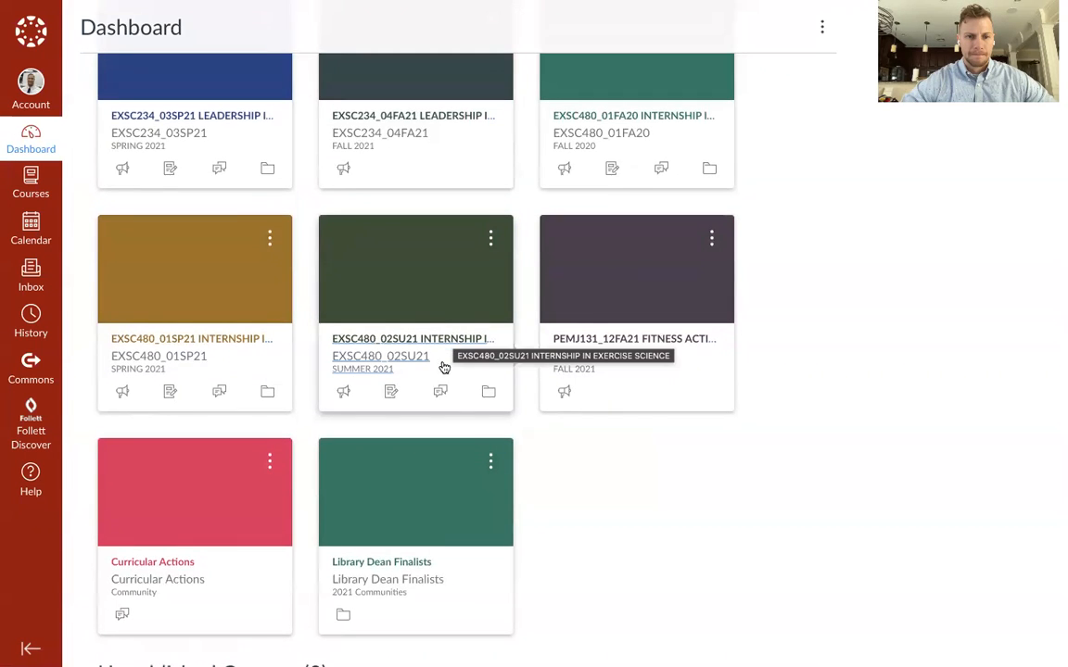
{"action": "scroll", "coordinate": [441, 340], "scroll_direction": "up", "scroll_amount": 1}
{"action": "scroll", "coordinate": [441, 340], "scroll_direction": "up", "scroll_amount": 1}
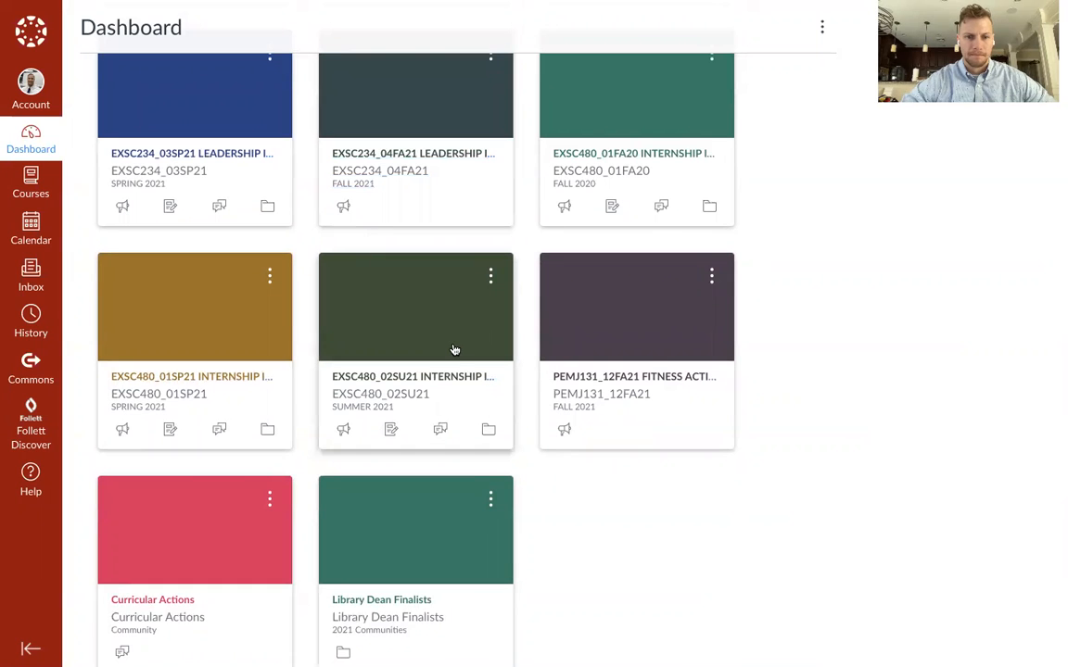
{"action": "left_click", "coordinate": [601, 393]}
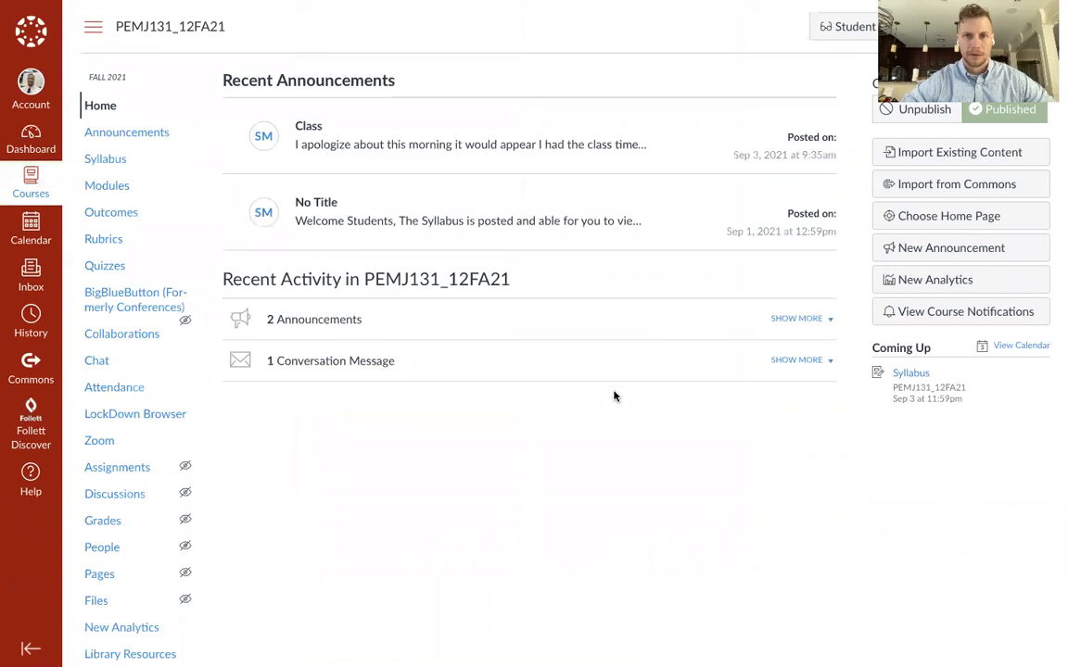
Open the Syllabus item in the course's Introduction module
{"action": "left_click", "coordinate": [109, 185]}
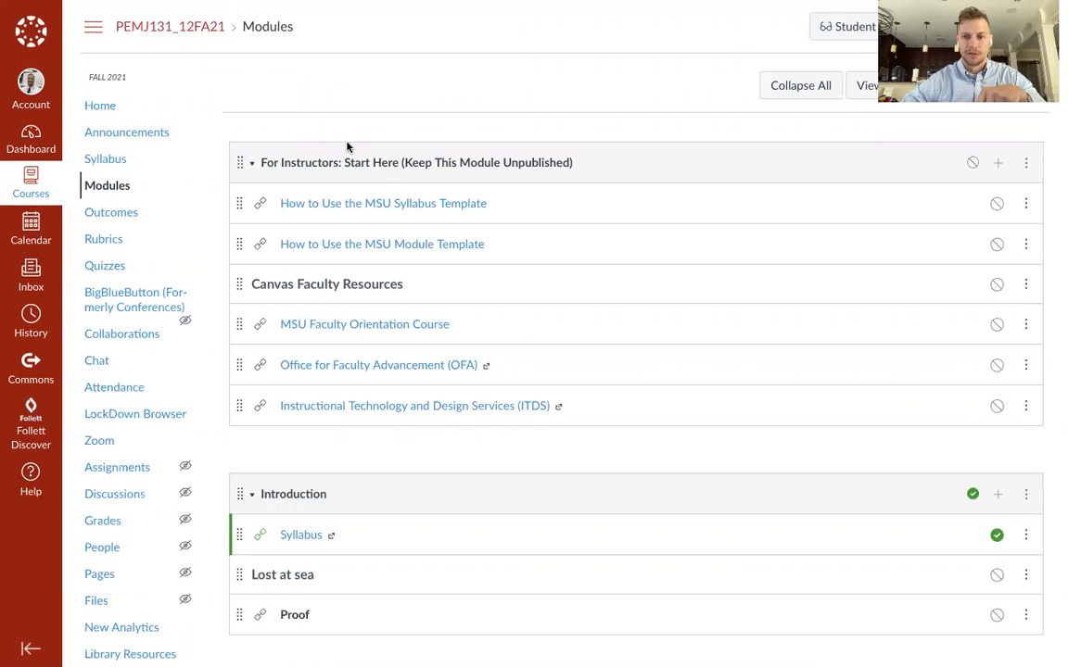
{"action": "scroll", "coordinate": [567, 423], "scroll_direction": "down", "scroll_amount": 1}
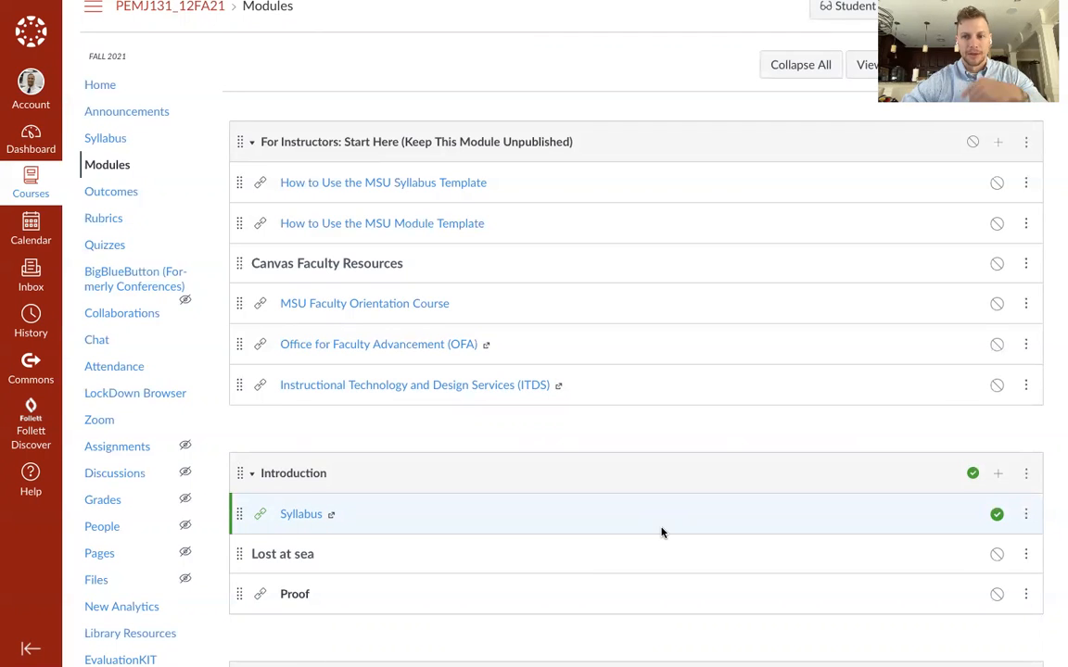
{"action": "left_click", "coordinate": [309, 516]}
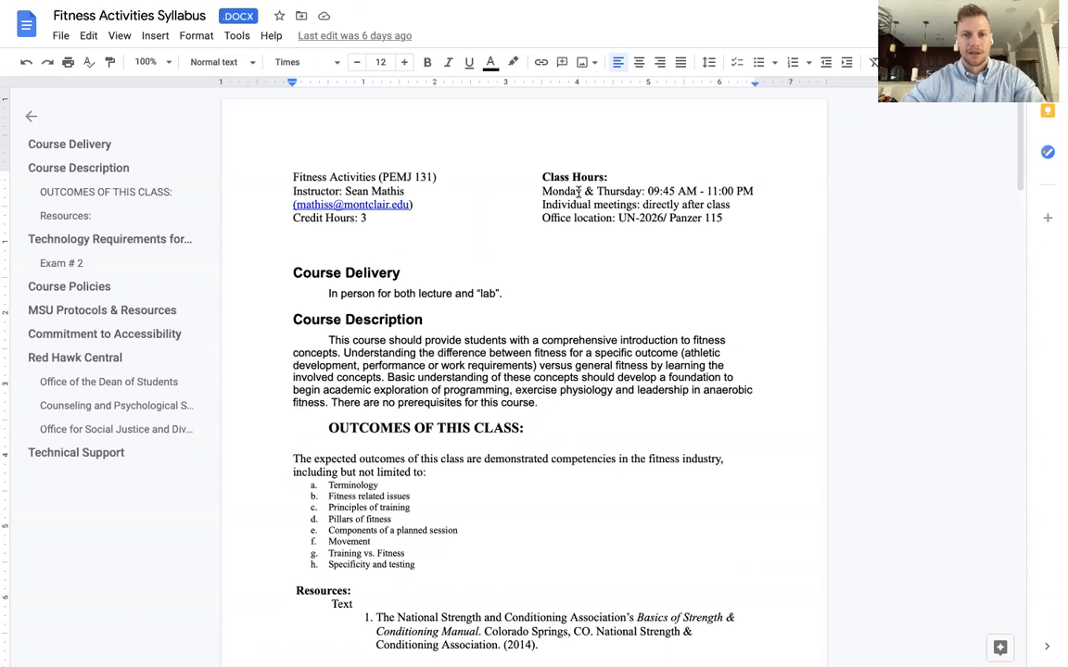
Replace Monday and Thursday in the Class Hours line with Tuesday and Friday
{"action": "left_click", "coordinate": [578, 190]}
{"action": "key", "text": "BackSpace"}
{"action": "key", "text": "BackSpace"}
{"action": "key", "text": "BackSpace"}
{"action": "key", "text": "BackSpace"}
{"action": "key", "text": "BackSpace"}
{"action": "key", "text": "BackSpace"}
{"action": "type", "text": "Tuesday"}
{"action": "left_click", "coordinate": [640, 191]}
{"action": "key", "text": "BackSpace"}
{"action": "key", "text": "BackSpace"}
{"action": "key", "text": "BackSpace"}
{"action": "key", "text": "BackSpace"}
{"action": "type", "text": "Friday"}
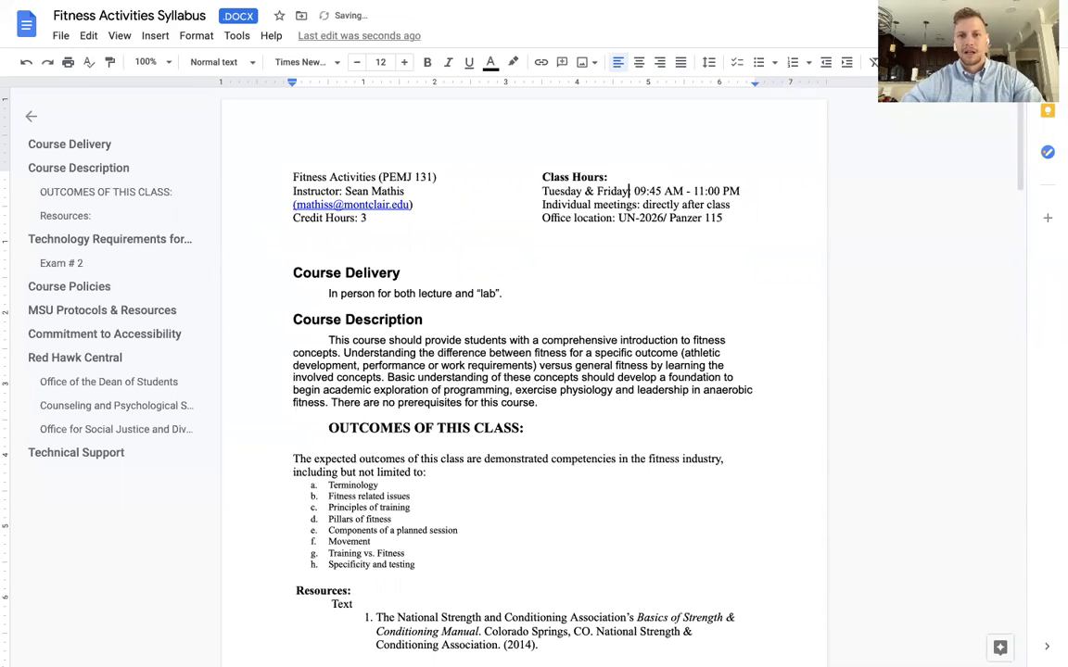
{"action": "type", "text": ":"}
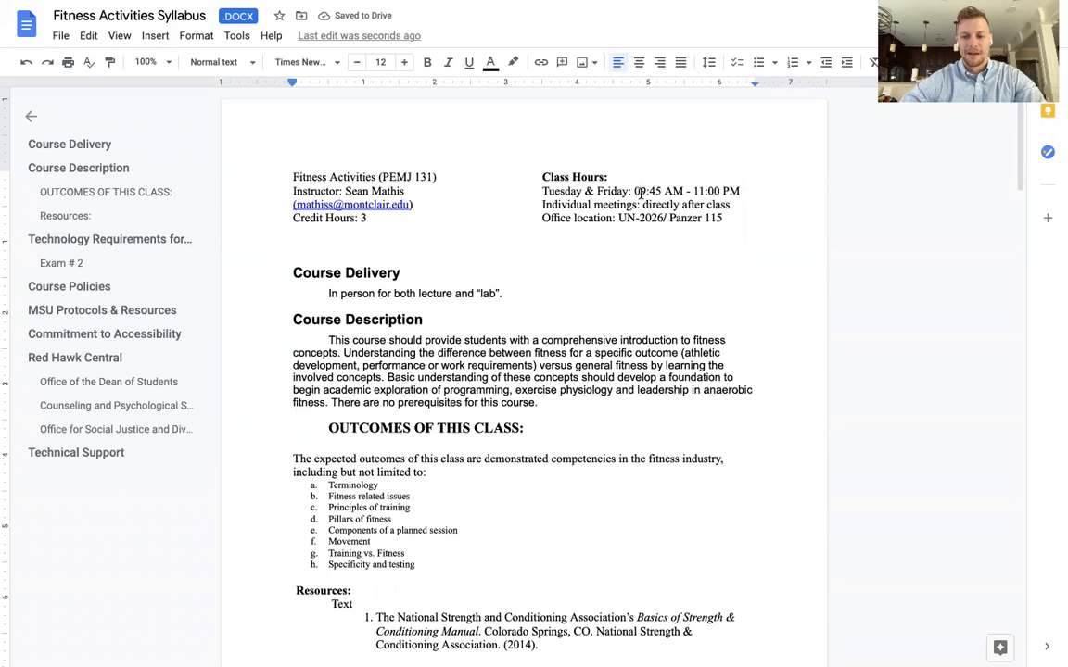
Edit the class times to 08:15 AM - 9:40 PM
{"action": "key", "text": "BackSpace"}
{"action": "key", "text": "BackSpace"}
{"action": "type", "text": "8"}
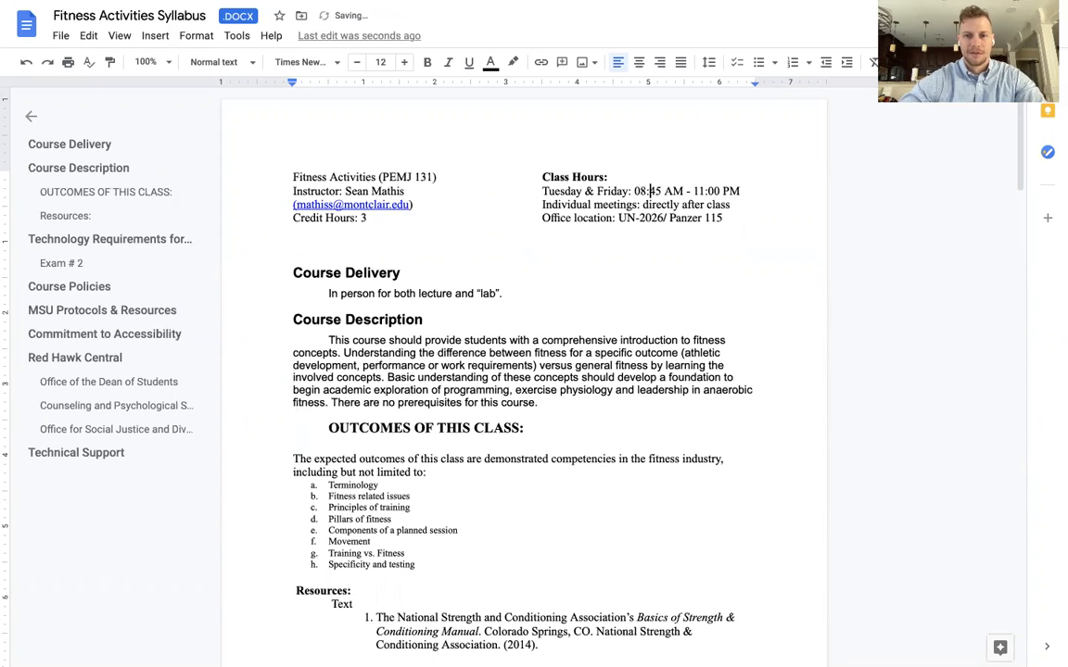
{"action": "key", "text": "Delete"}
{"action": "key", "text": "Delete"}
{"action": "type", "text": "15"}
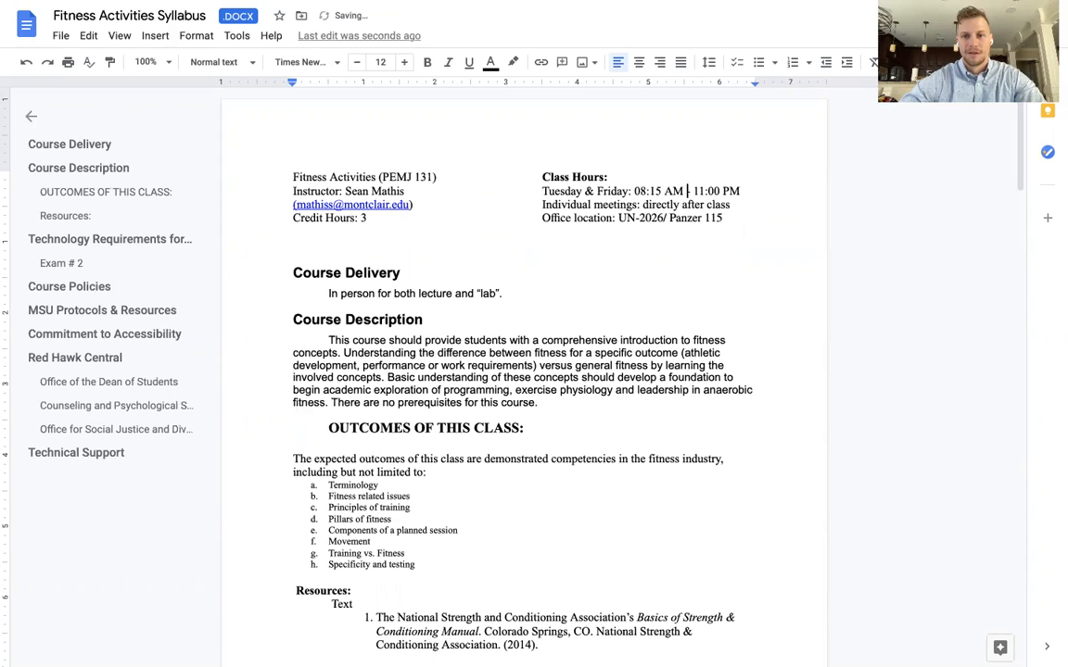
{"action": "key", "text": "BackSpace"}
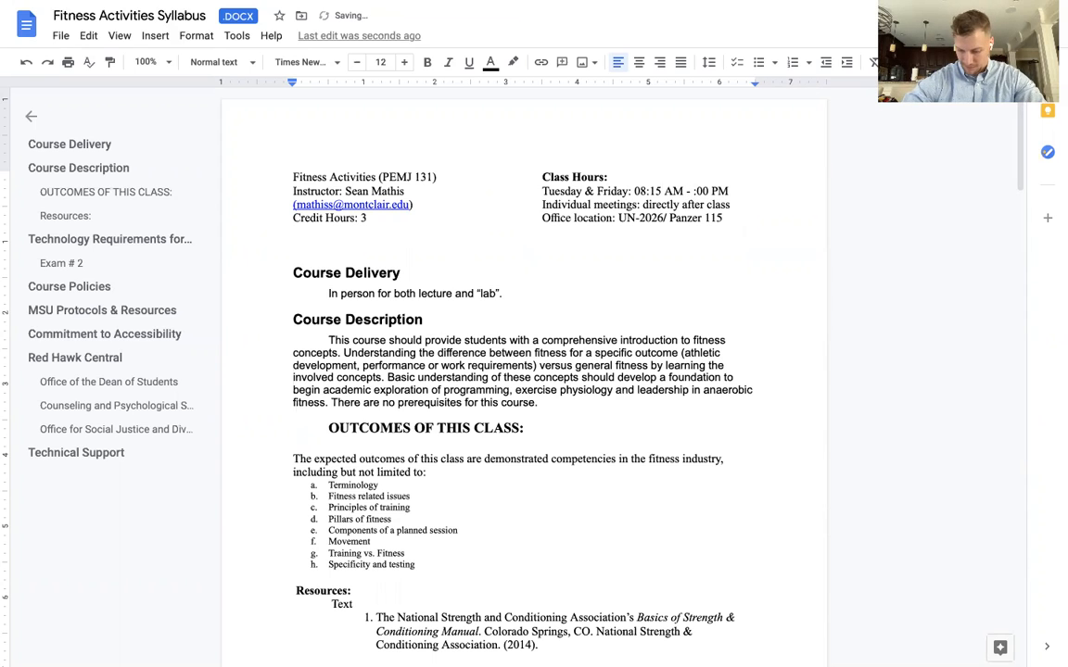
{"action": "key", "text": "BackSpace"}
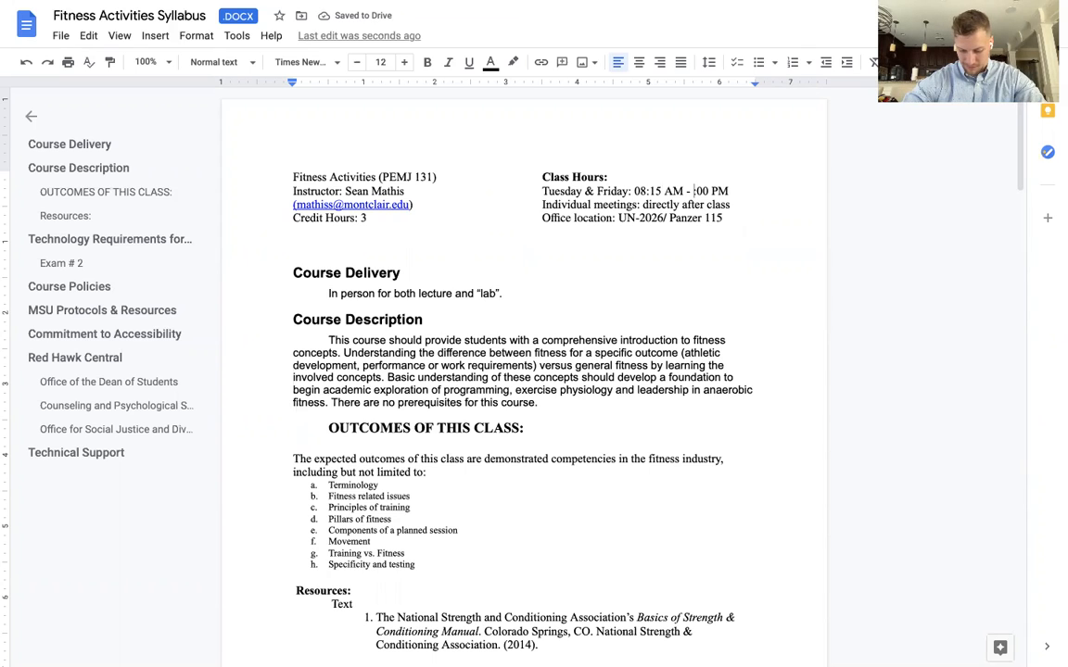
{"action": "type", "text": ":"}
{"action": "type", "text": "9"}
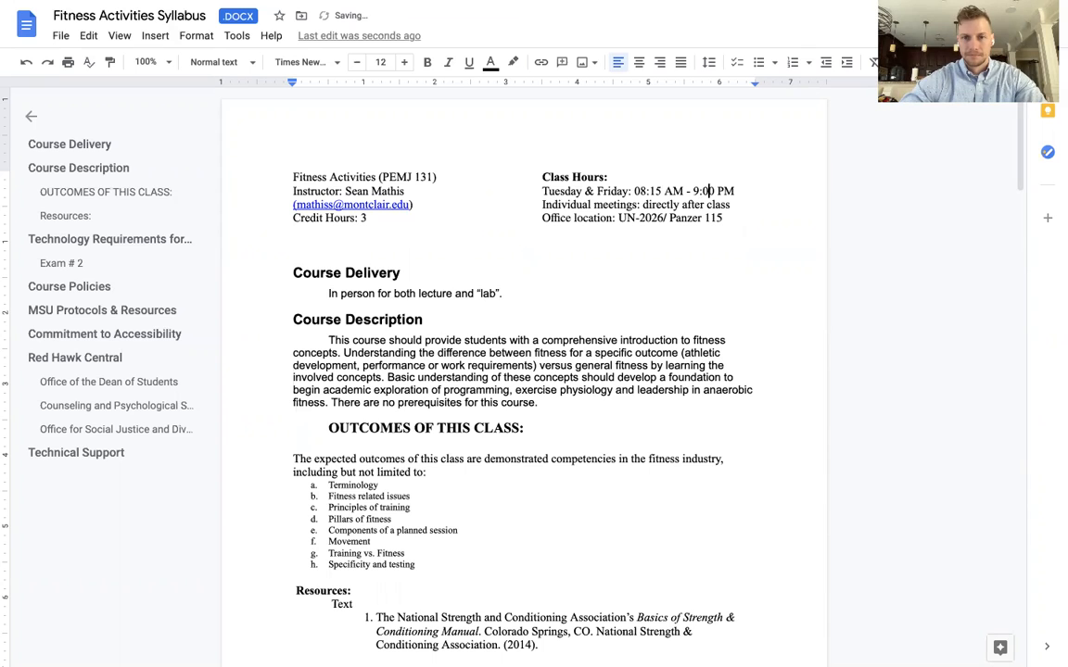
{"action": "type", "text": "4"}
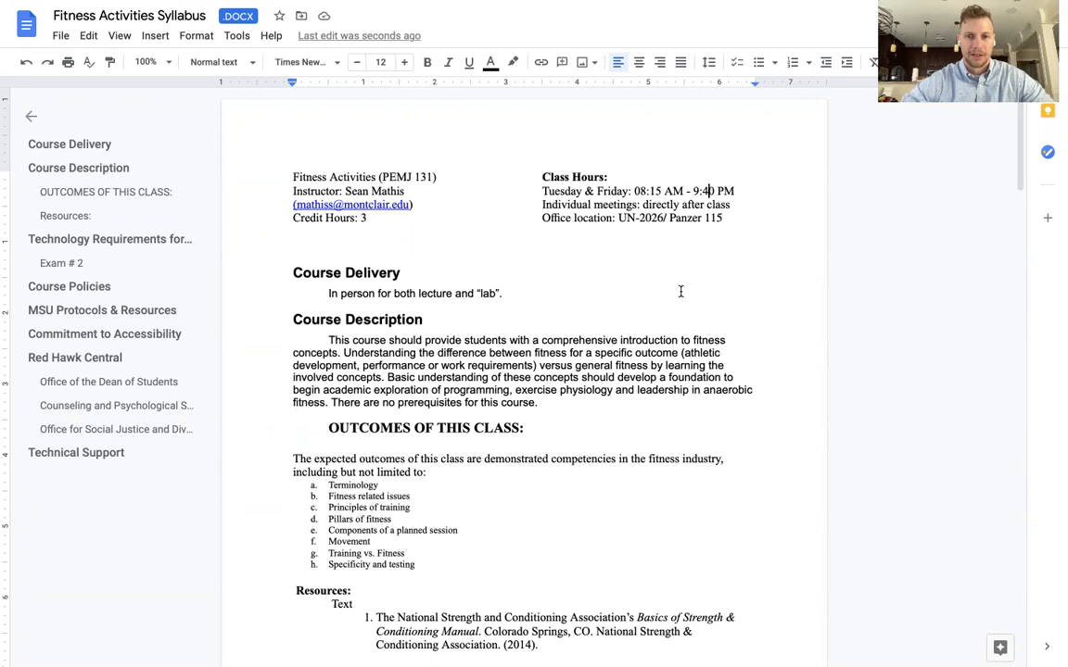
{"action": "scroll", "coordinate": [680, 297], "scroll_direction": "down", "scroll_amount": 1}
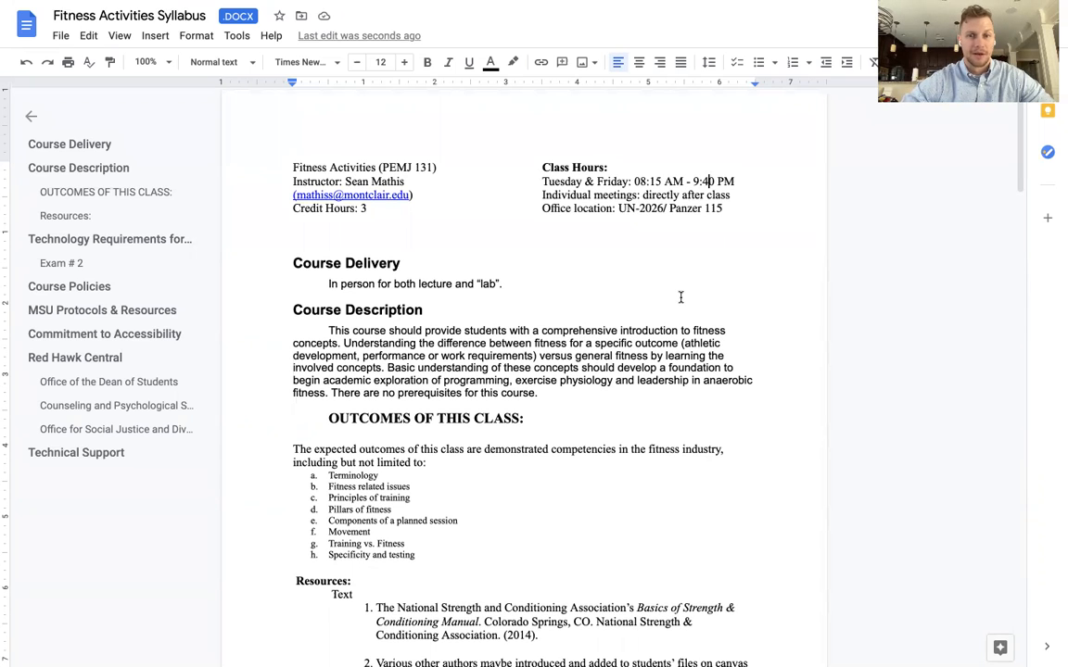
{"action": "scroll", "coordinate": [689, 323], "scroll_direction": "down", "scroll_amount": 2}
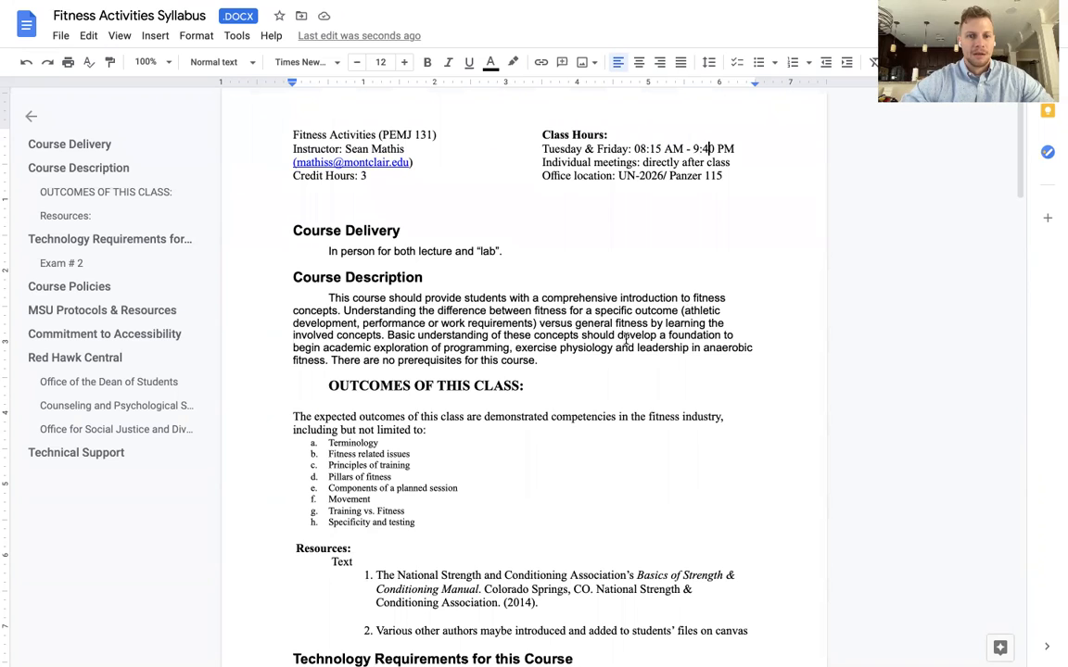
{"action": "scroll", "coordinate": [527, 275], "scroll_direction": "down", "scroll_amount": 1}
{"action": "scroll", "coordinate": [541, 328], "scroll_direction": "down", "scroll_amount": 2}
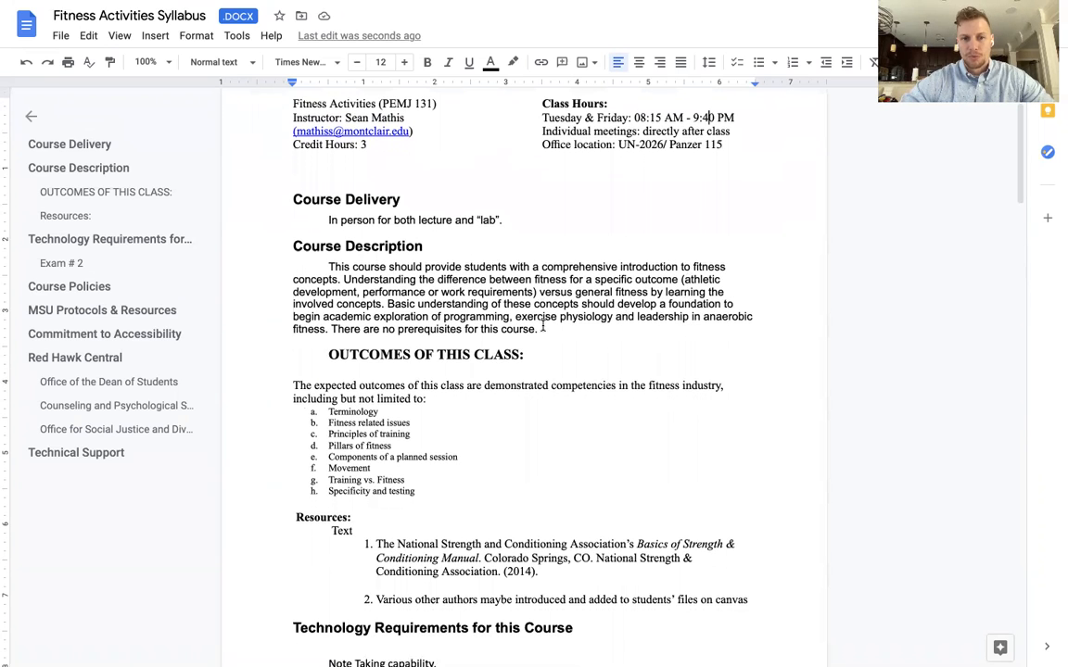
{"action": "scroll", "coordinate": [556, 361], "scroll_direction": "down", "scroll_amount": 1}
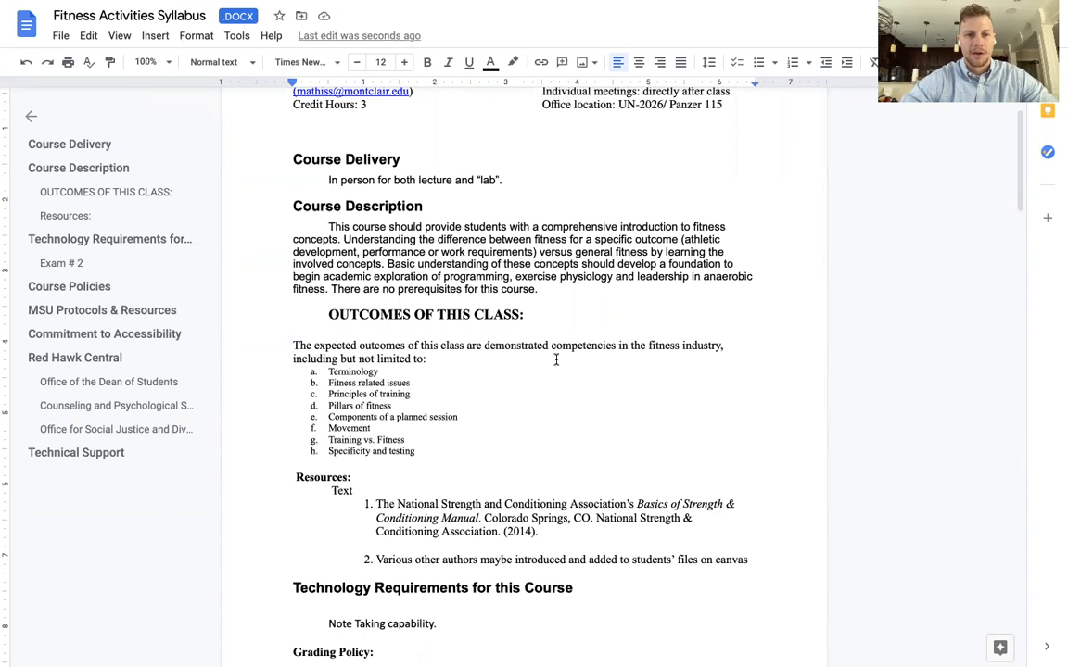
{"action": "scroll", "coordinate": [509, 320], "scroll_direction": "down", "scroll_amount": 1}
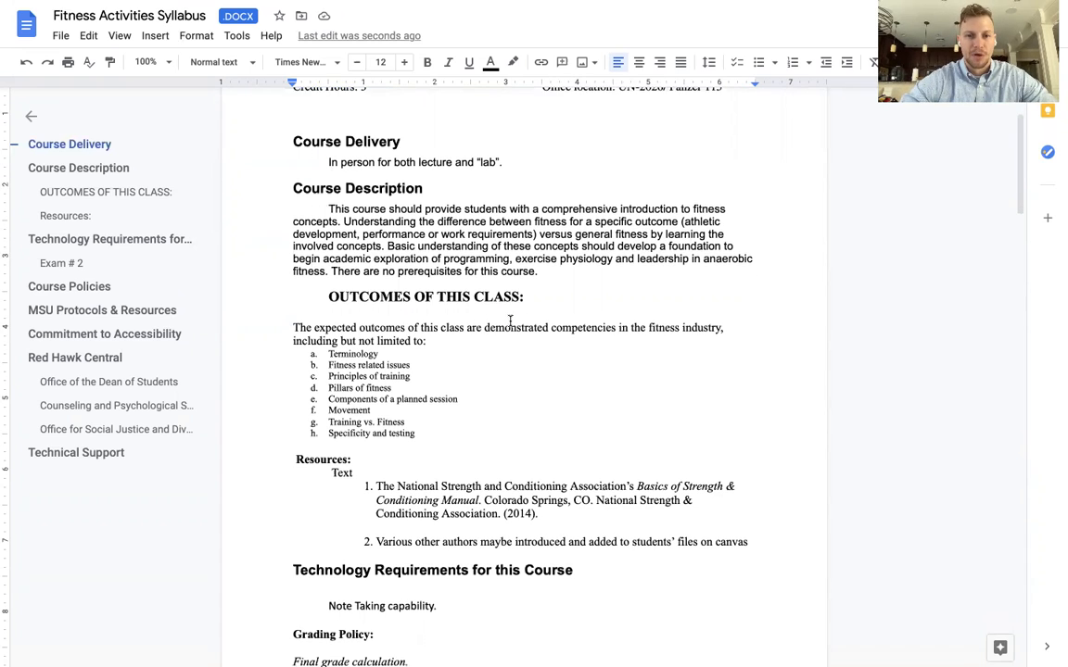
{"action": "scroll", "coordinate": [510, 320], "scroll_direction": "down", "scroll_amount": 1}
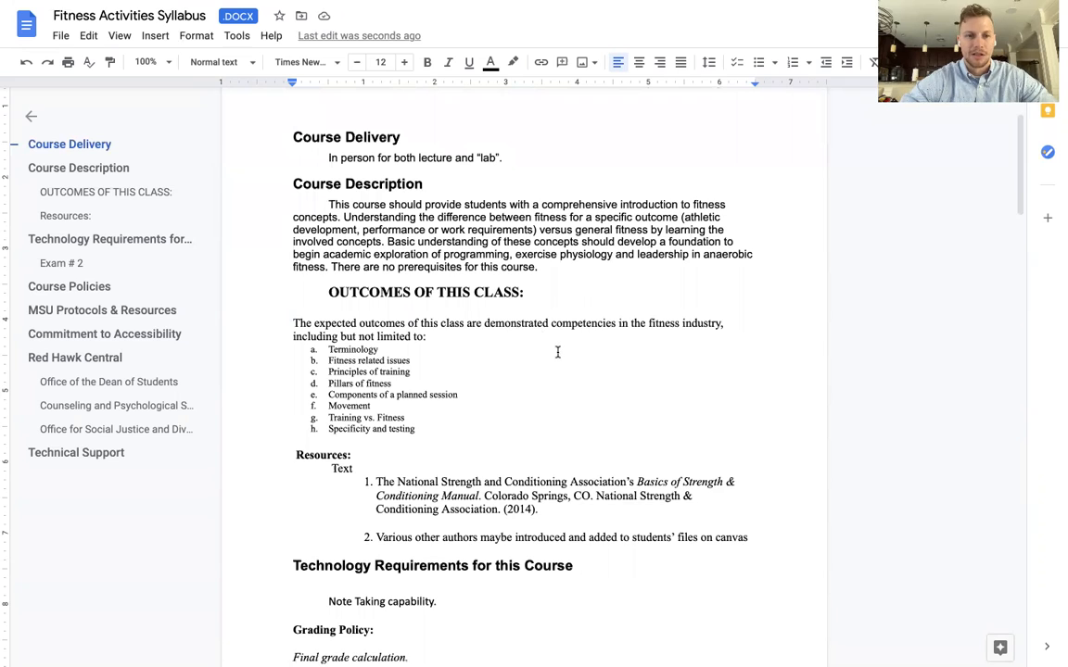
{"action": "scroll", "coordinate": [558, 352], "scroll_direction": "down", "scroll_amount": 1}
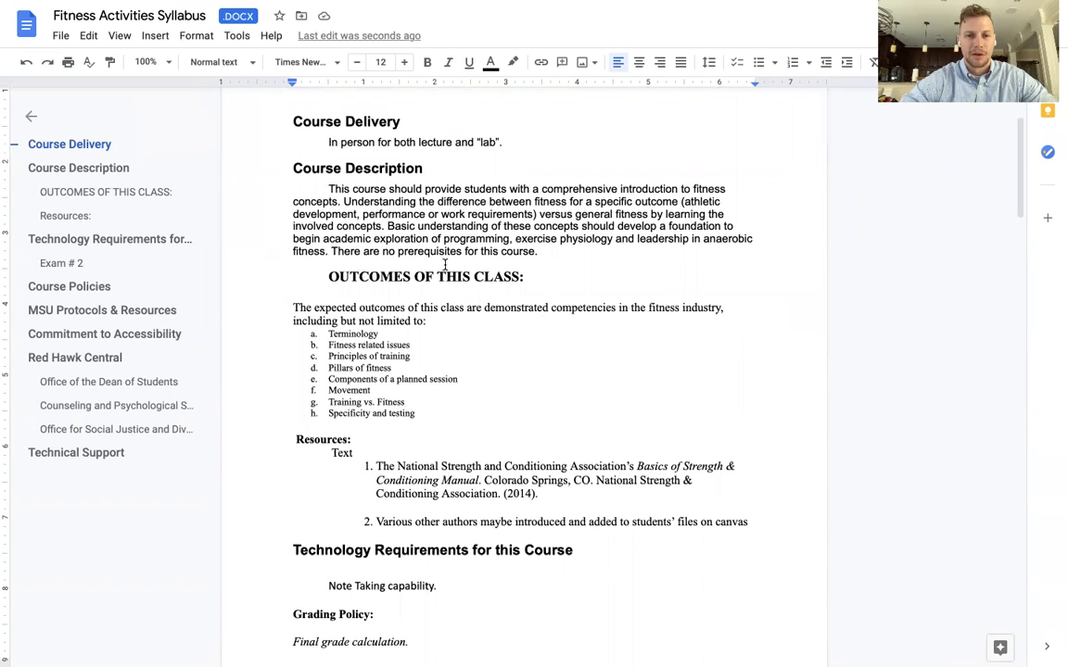
{"action": "scroll", "coordinate": [538, 294], "scroll_direction": "down", "scroll_amount": 1}
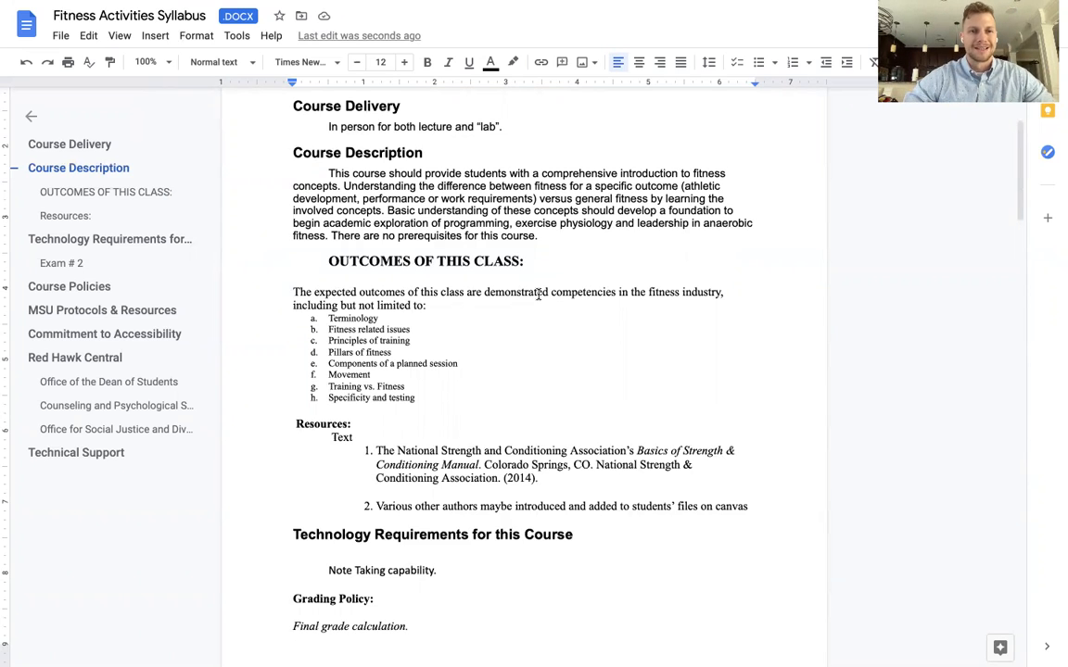
{"action": "scroll", "coordinate": [589, 391], "scroll_direction": "down", "scroll_amount": 1}
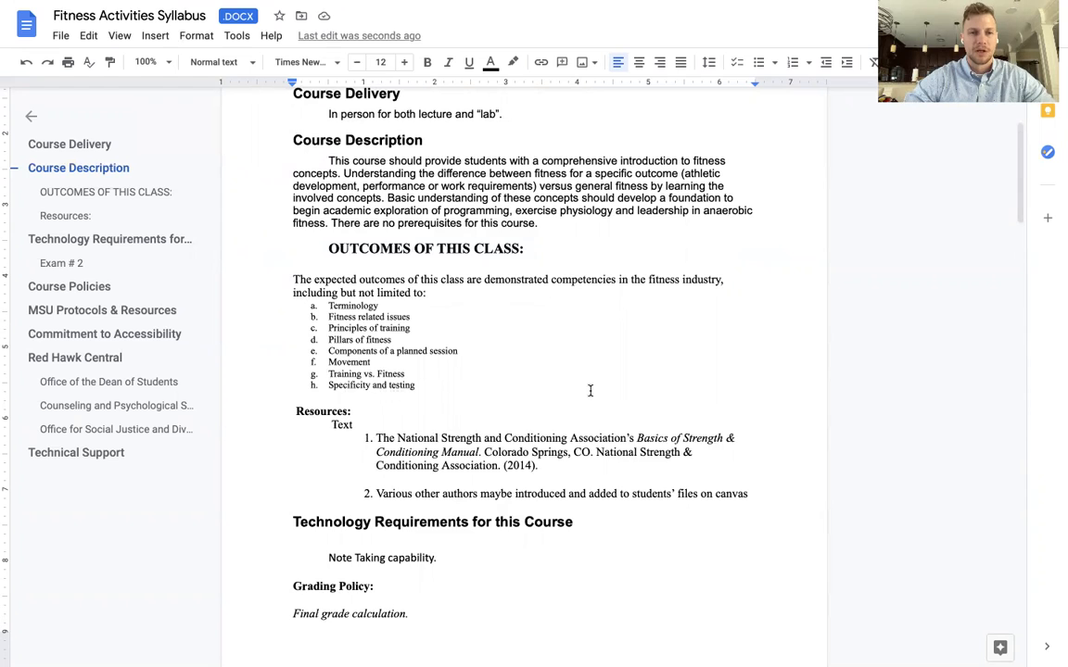
{"action": "scroll", "coordinate": [600, 405], "scroll_direction": "down", "scroll_amount": 1}
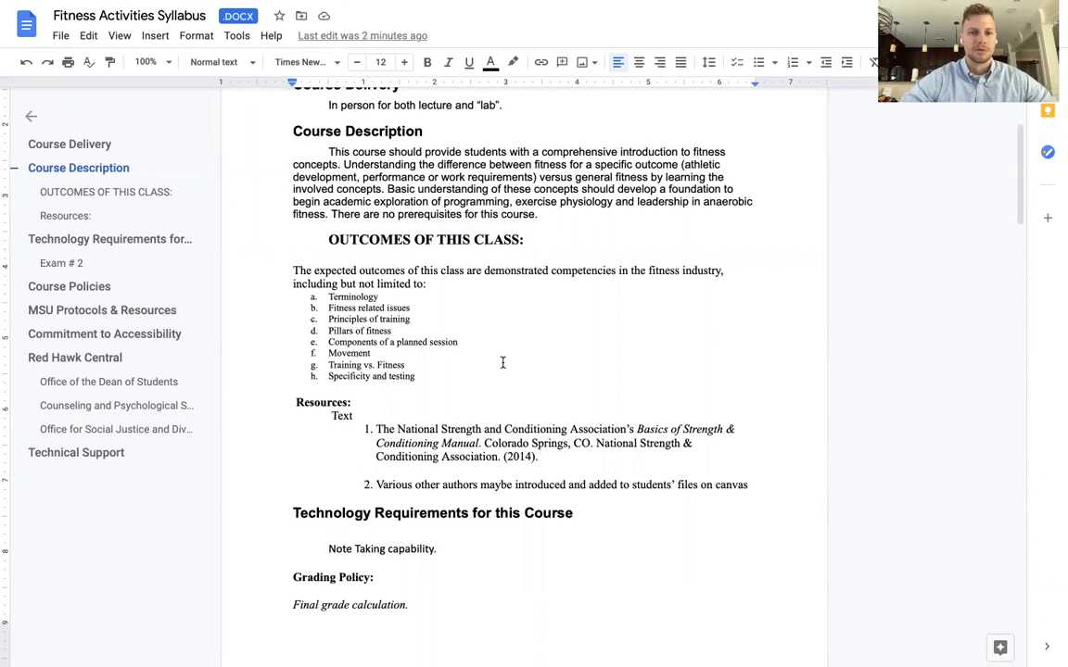
{"action": "scroll", "coordinate": [501, 363], "scroll_direction": "down", "scroll_amount": 2}
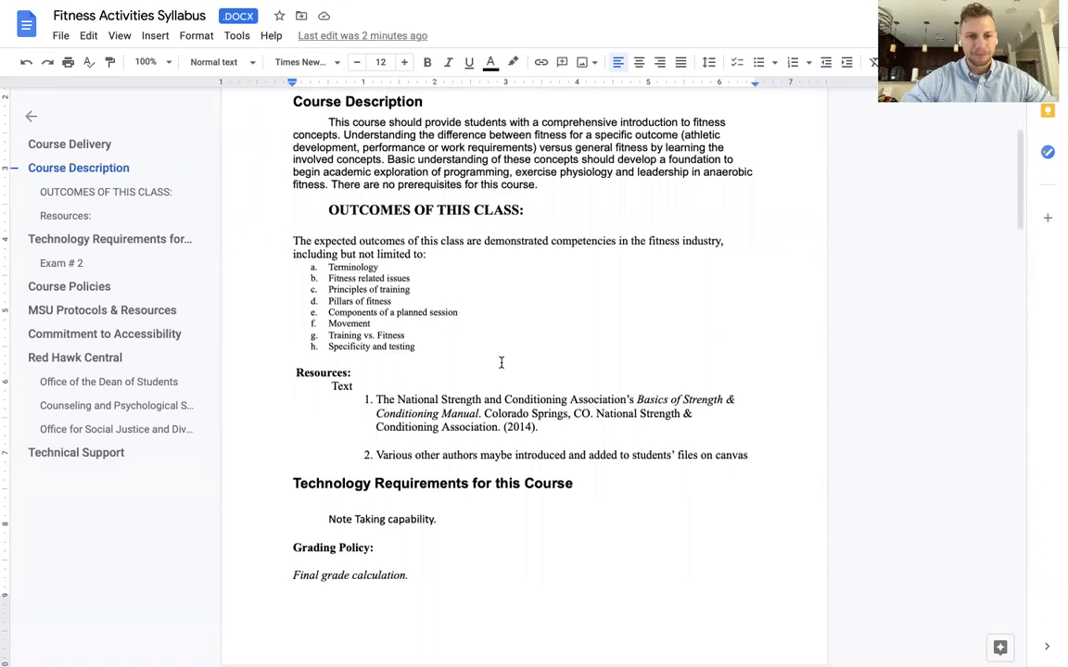
{"action": "scroll", "coordinate": [514, 338], "scroll_direction": "down", "scroll_amount": 1}
{"action": "scroll", "coordinate": [514, 337], "scroll_direction": "down", "scroll_amount": 1}
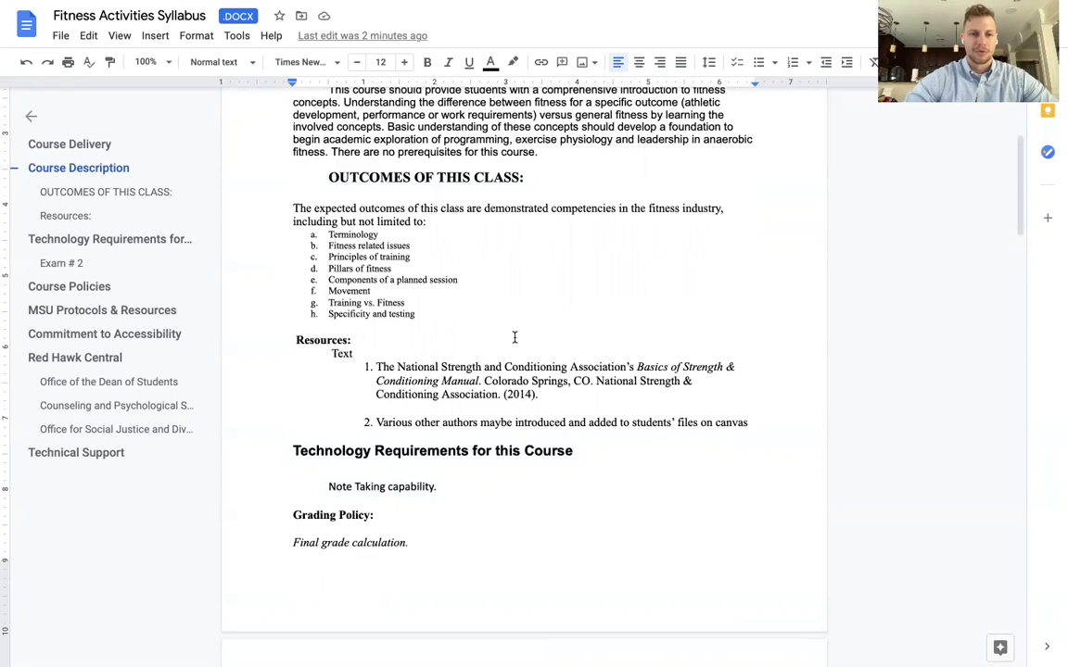
{"action": "scroll", "coordinate": [528, 389], "scroll_direction": "down", "scroll_amount": 1}
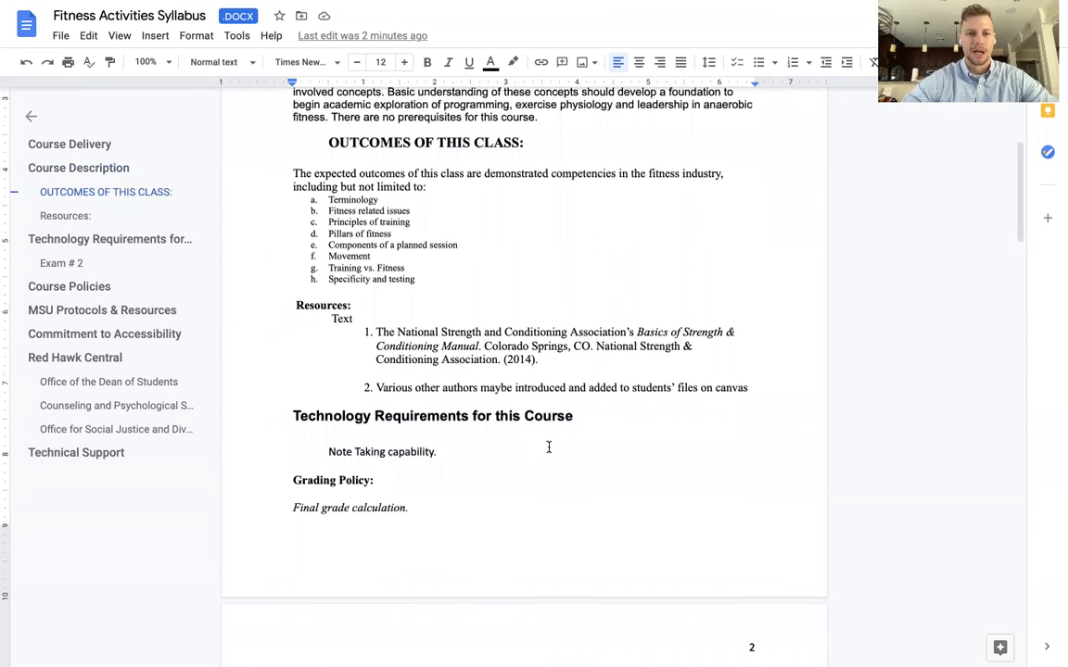
{"action": "scroll", "coordinate": [548, 448], "scroll_direction": "down", "scroll_amount": 2}
{"action": "scroll", "coordinate": [549, 448], "scroll_direction": "down", "scroll_amount": 1}
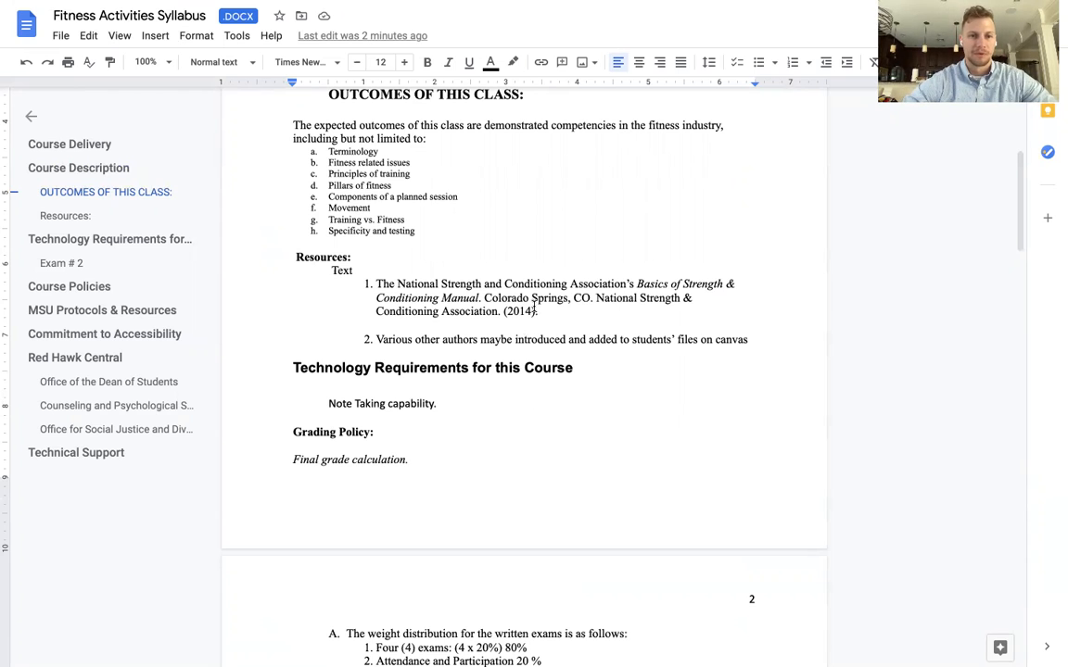
{"action": "scroll", "coordinate": [568, 304], "scroll_direction": "down", "scroll_amount": 1}
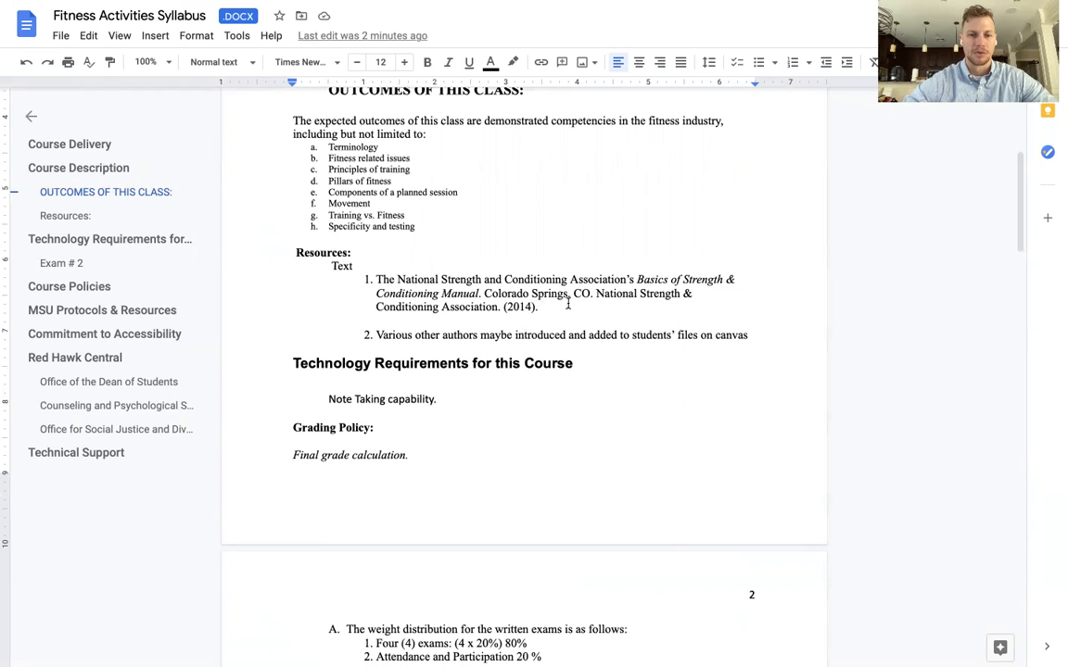
{"action": "scroll", "coordinate": [586, 362], "scroll_direction": "down", "scroll_amount": 1}
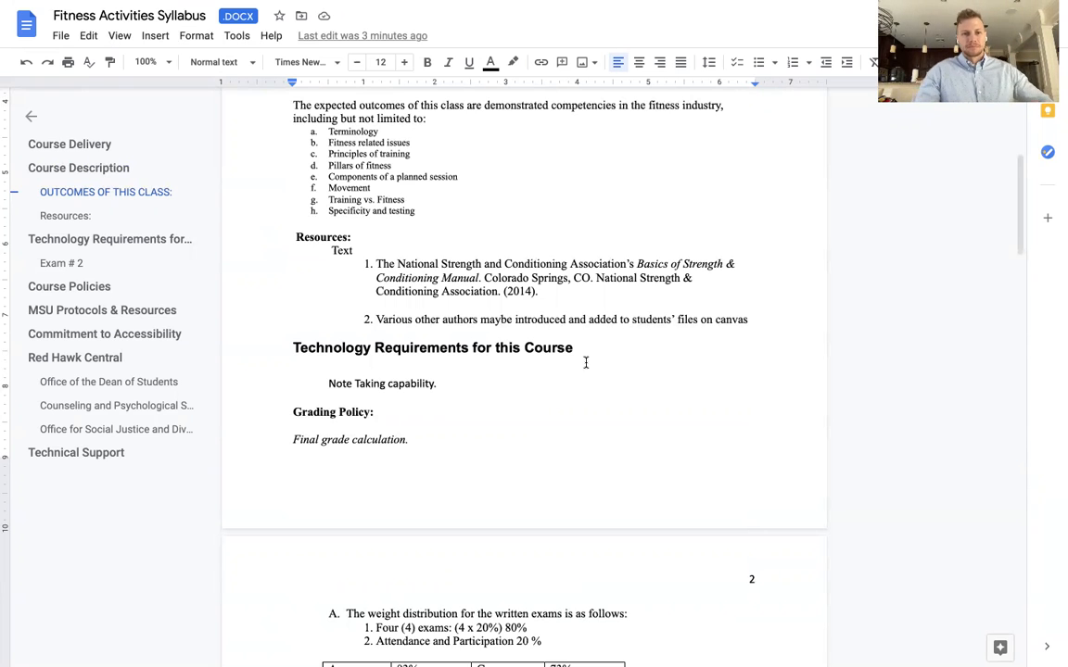
{"action": "scroll", "coordinate": [586, 362], "scroll_direction": "down", "scroll_amount": 1}
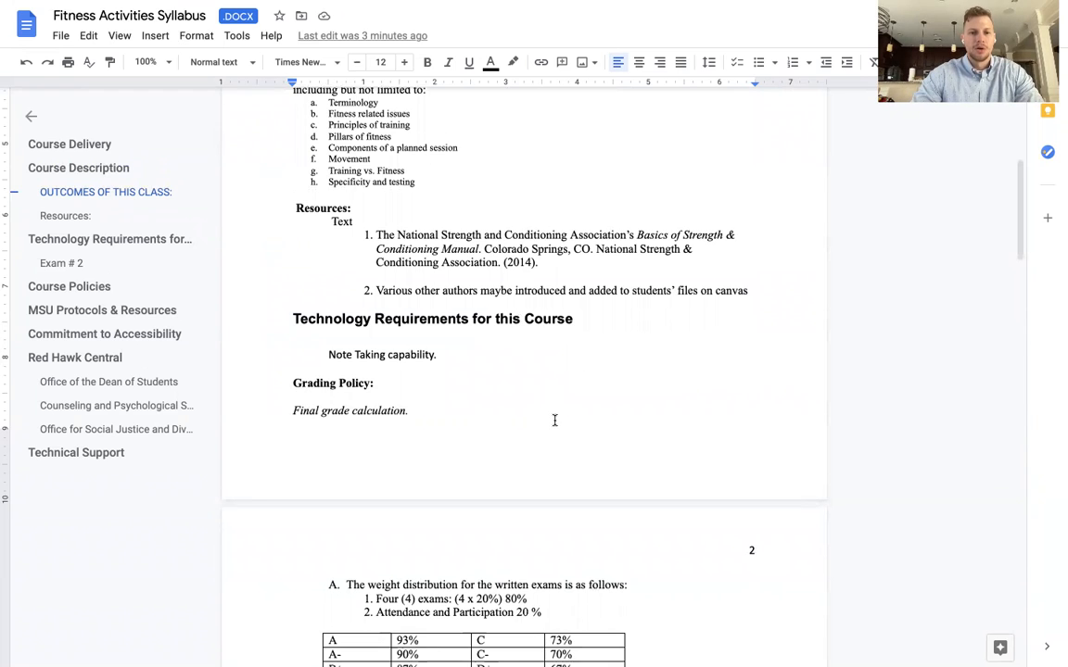
{"action": "scroll", "coordinate": [554, 422], "scroll_direction": "down", "scroll_amount": 1}
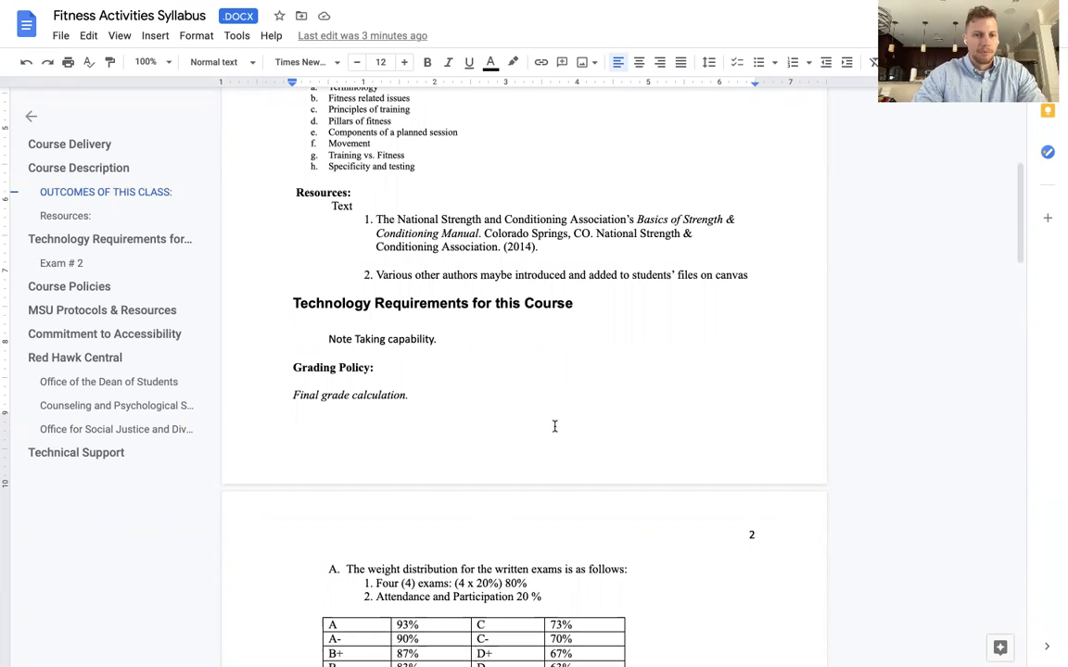
{"action": "scroll", "coordinate": [554, 426], "scroll_direction": "down", "scroll_amount": 1}
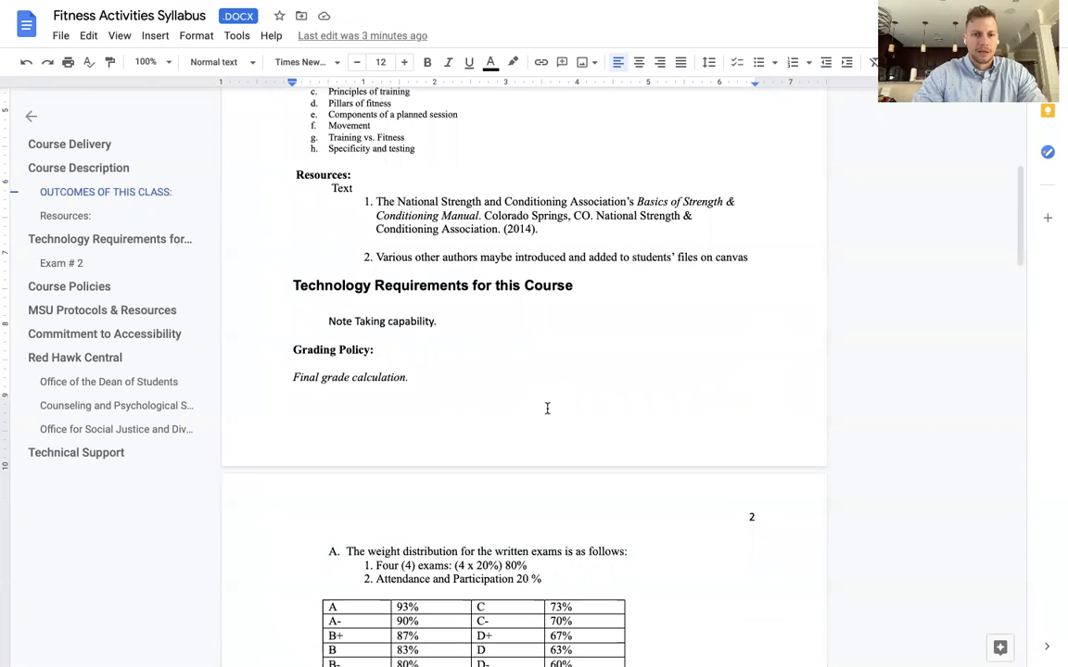
{"action": "scroll", "coordinate": [546, 409], "scroll_direction": "down", "scroll_amount": 1}
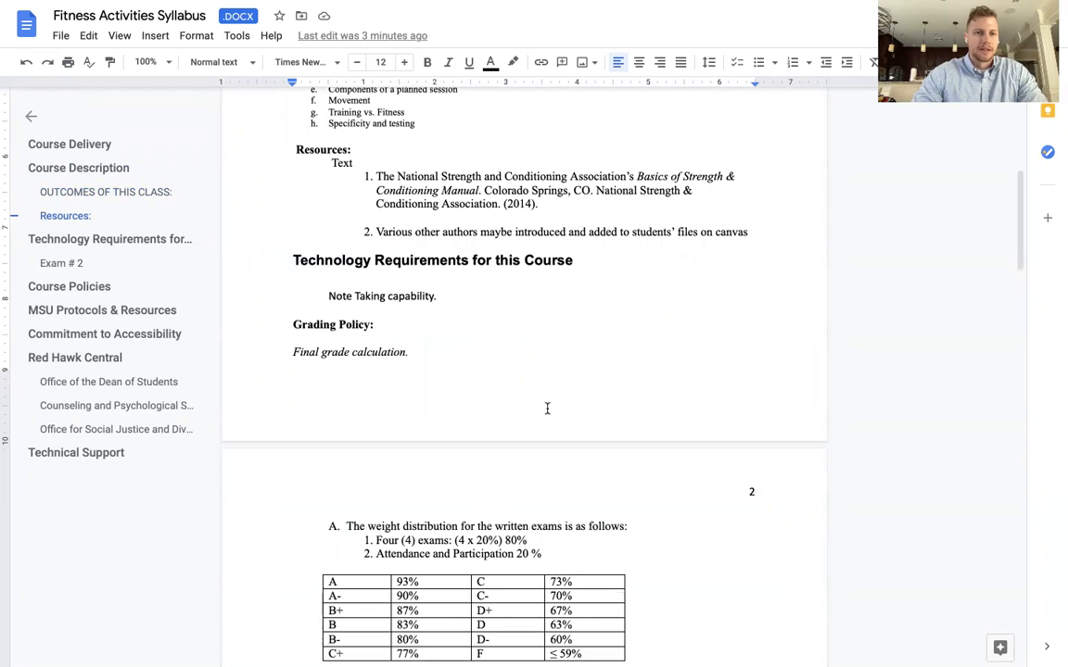
{"action": "scroll", "coordinate": [547, 408], "scroll_direction": "down", "scroll_amount": 1}
{"action": "scroll", "coordinate": [547, 409], "scroll_direction": "down", "scroll_amount": 1}
{"action": "scroll", "coordinate": [547, 409], "scroll_direction": "down", "scroll_amount": 1}
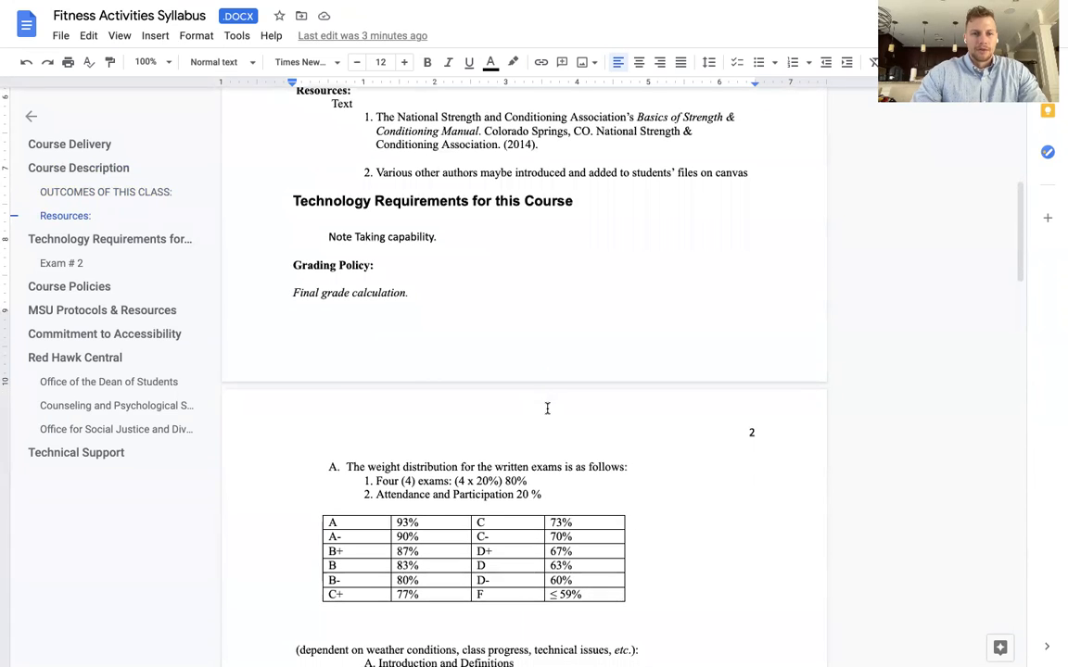
{"action": "scroll", "coordinate": [547, 409], "scroll_direction": "down", "scroll_amount": 1}
{"action": "scroll", "coordinate": [546, 409], "scroll_direction": "down", "scroll_amount": 1}
{"action": "scroll", "coordinate": [566, 449], "scroll_direction": "down", "scroll_amount": 2}
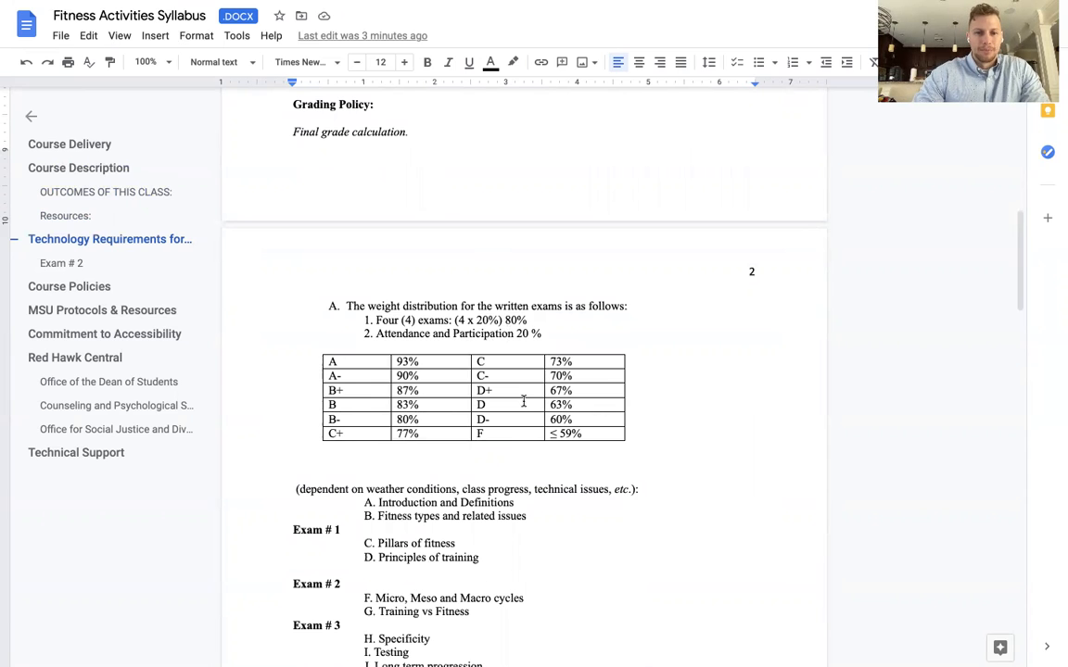
{"action": "scroll", "coordinate": [524, 401], "scroll_direction": "down", "scroll_amount": 1}
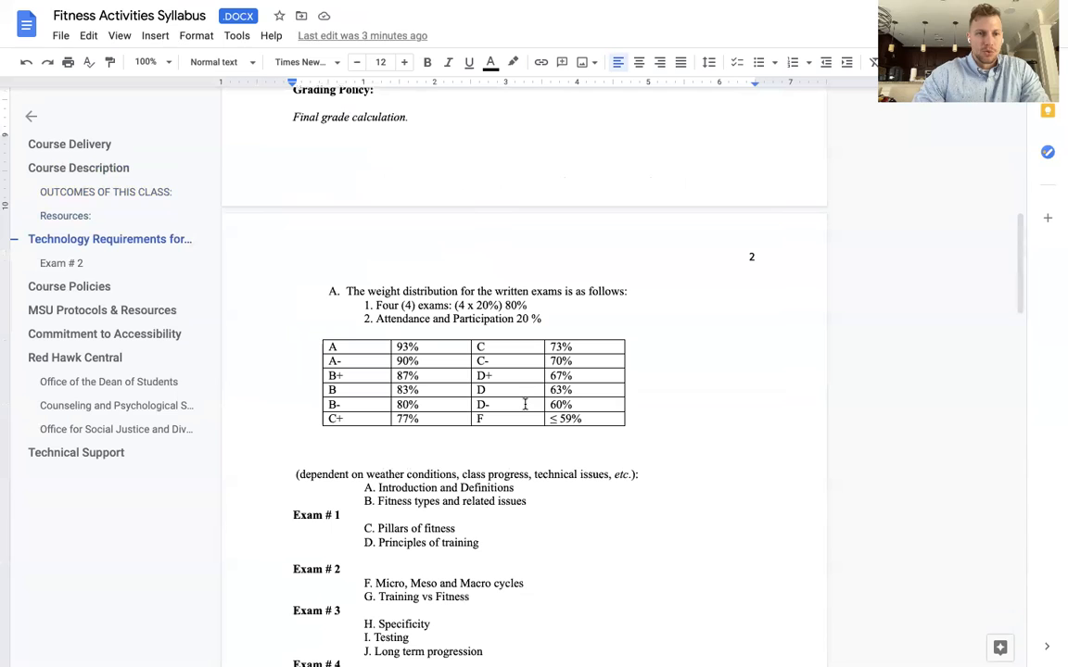
{"action": "scroll", "coordinate": [532, 422], "scroll_direction": "down", "scroll_amount": 1}
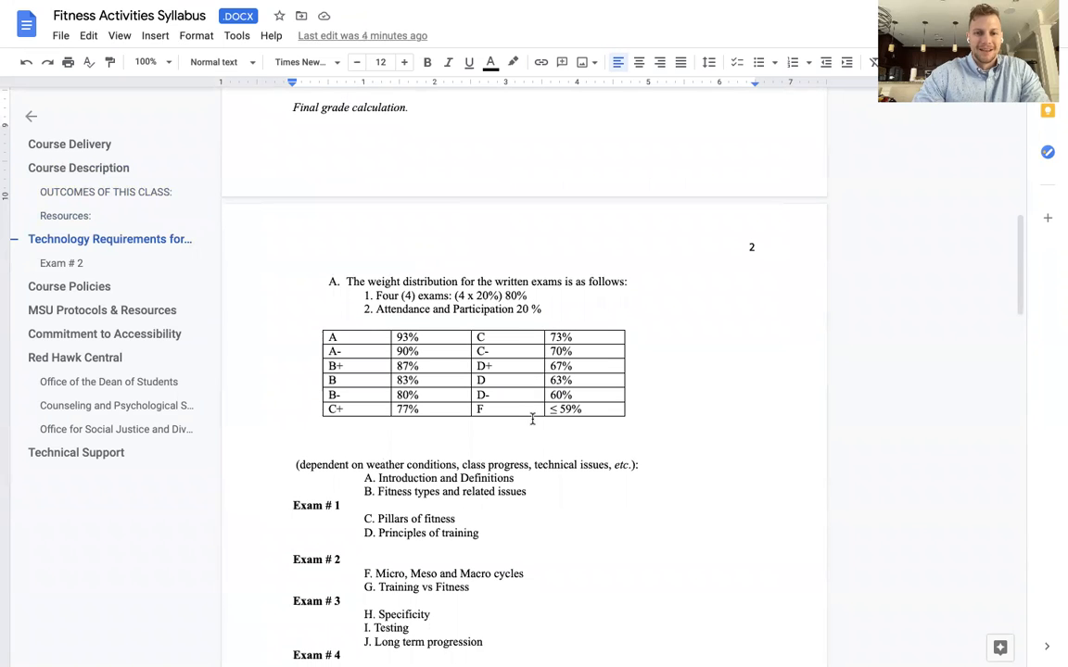
{"action": "scroll", "coordinate": [532, 419], "scroll_direction": "down", "scroll_amount": 1}
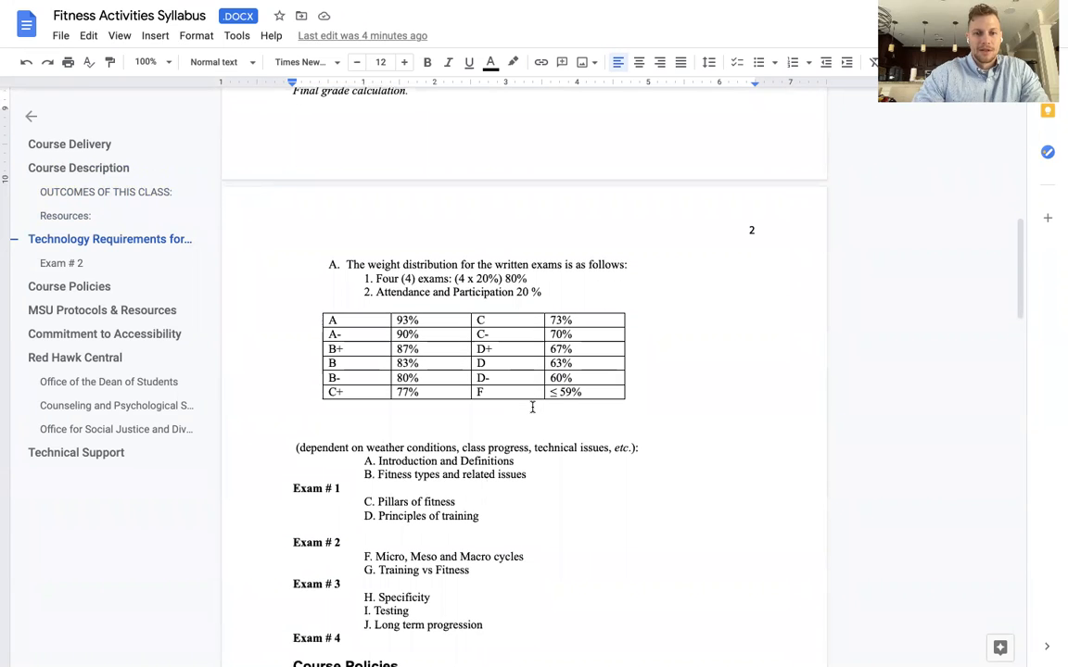
{"action": "scroll", "coordinate": [532, 407], "scroll_direction": "down", "scroll_amount": 2}
{"action": "scroll", "coordinate": [534, 417], "scroll_direction": "down", "scroll_amount": 2}
{"action": "scroll", "coordinate": [535, 425], "scroll_direction": "down", "scroll_amount": 1}
{"action": "scroll", "coordinate": [537, 430], "scroll_direction": "down", "scroll_amount": 2}
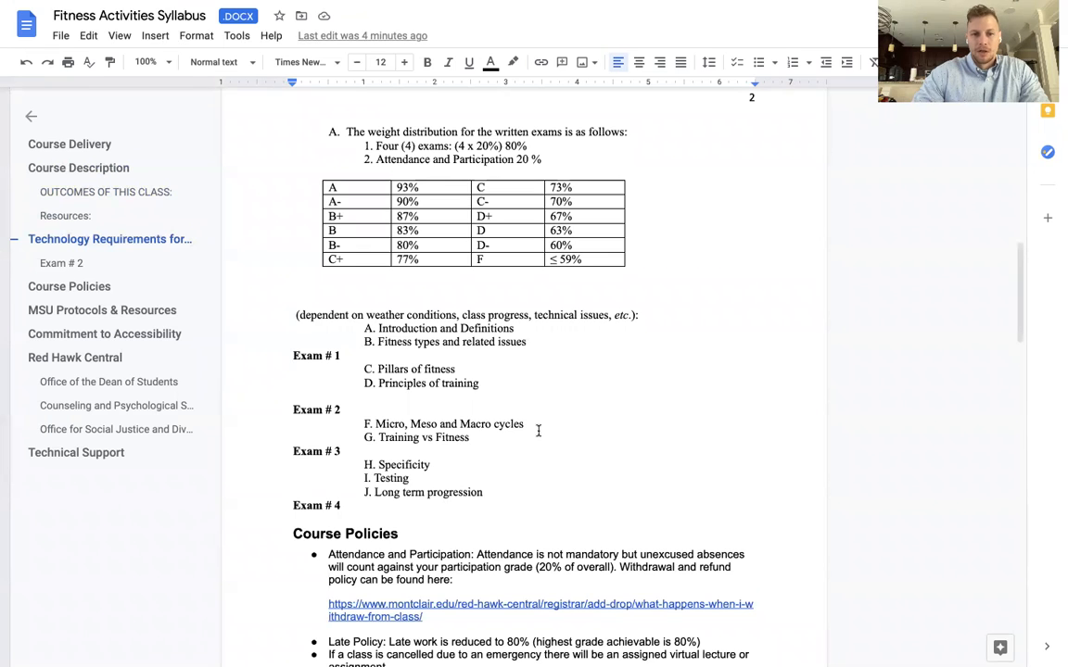
{"action": "scroll", "coordinate": [537, 430], "scroll_direction": "down", "scroll_amount": 1}
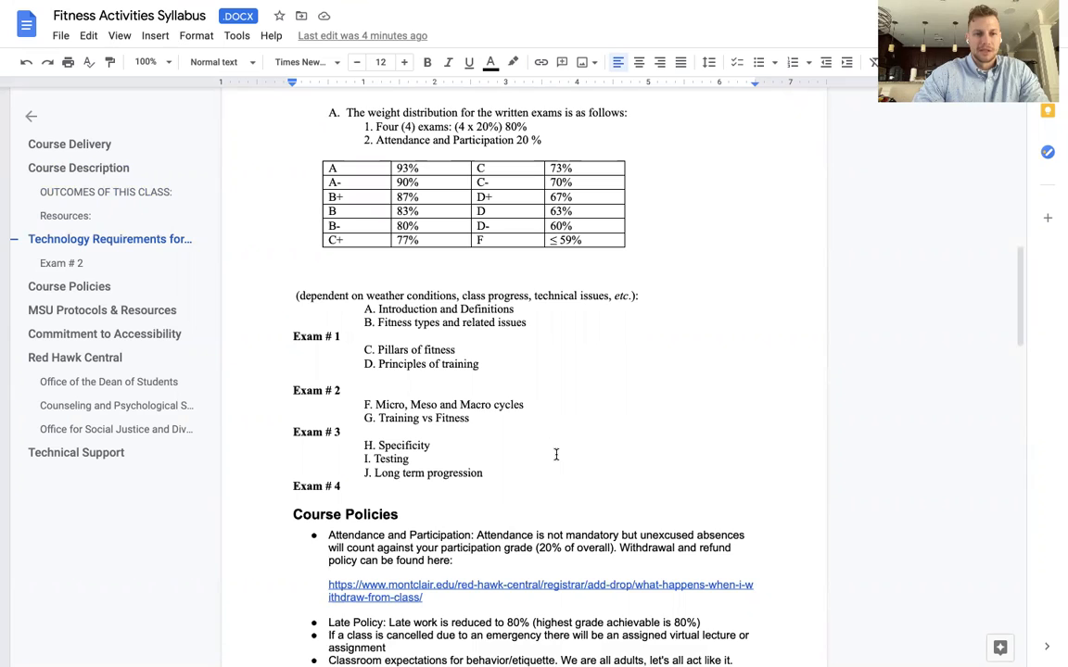
{"action": "scroll", "coordinate": [556, 455], "scroll_direction": "down", "scroll_amount": 1}
{"action": "scroll", "coordinate": [556, 454], "scroll_direction": "down", "scroll_amount": 1}
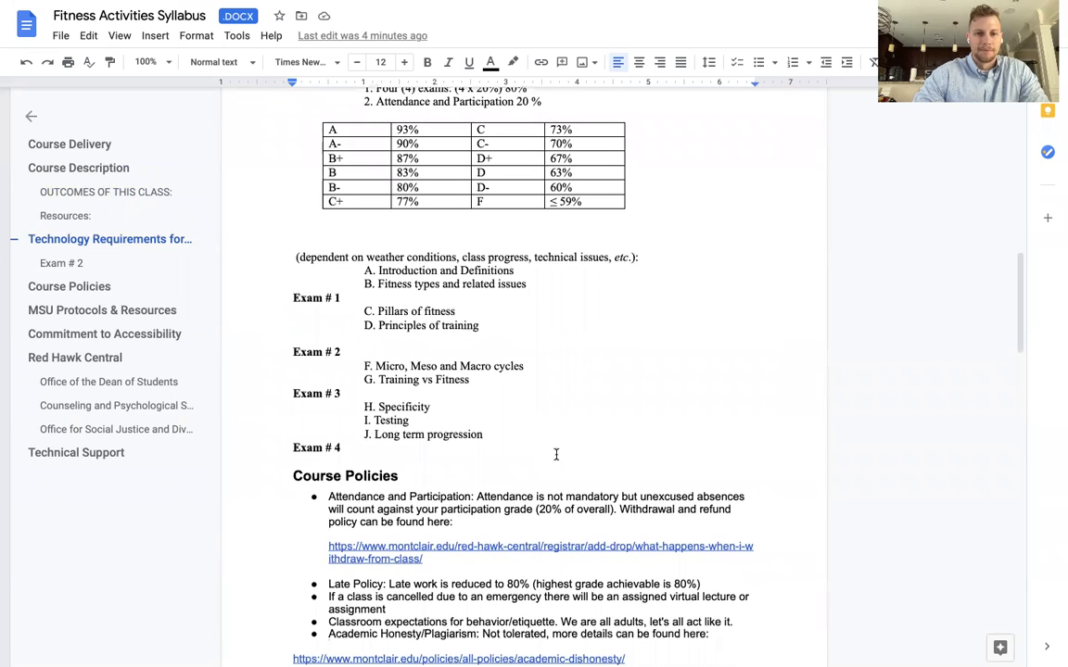
{"action": "scroll", "coordinate": [554, 452], "scroll_direction": "down", "scroll_amount": 1}
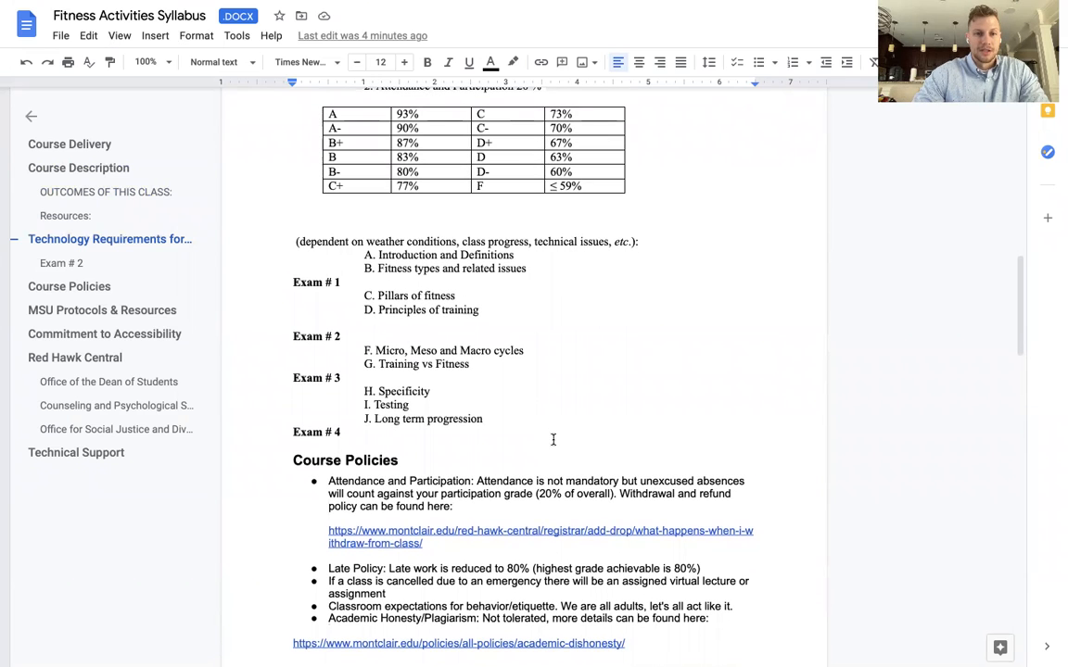
{"action": "scroll", "coordinate": [554, 439], "scroll_direction": "down", "scroll_amount": 2}
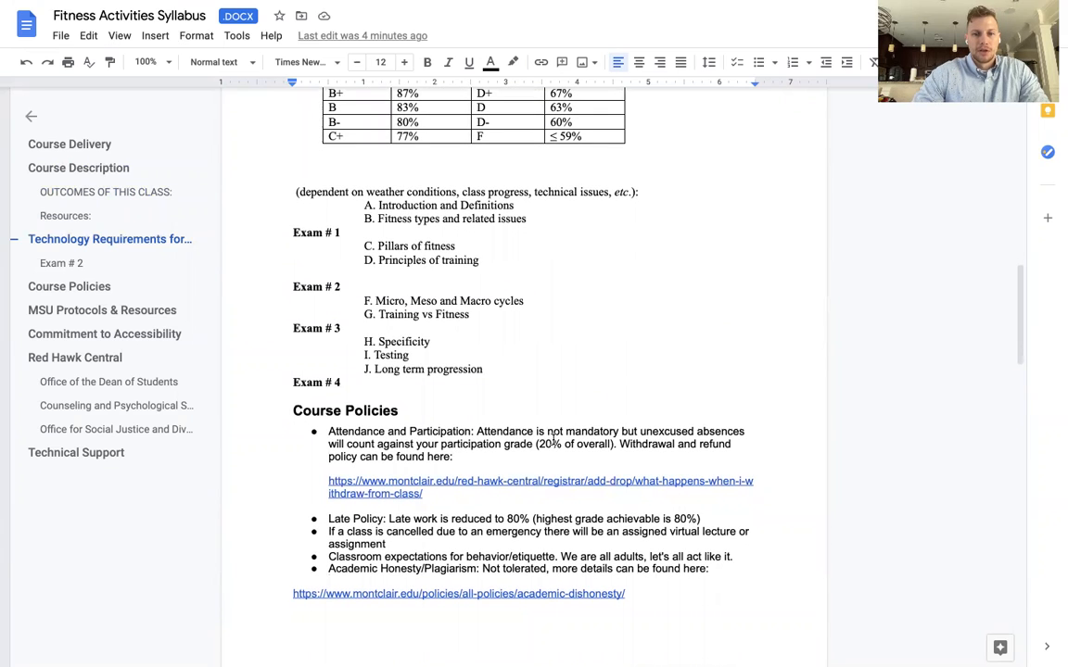
{"action": "scroll", "coordinate": [553, 440], "scroll_direction": "down", "scroll_amount": 1}
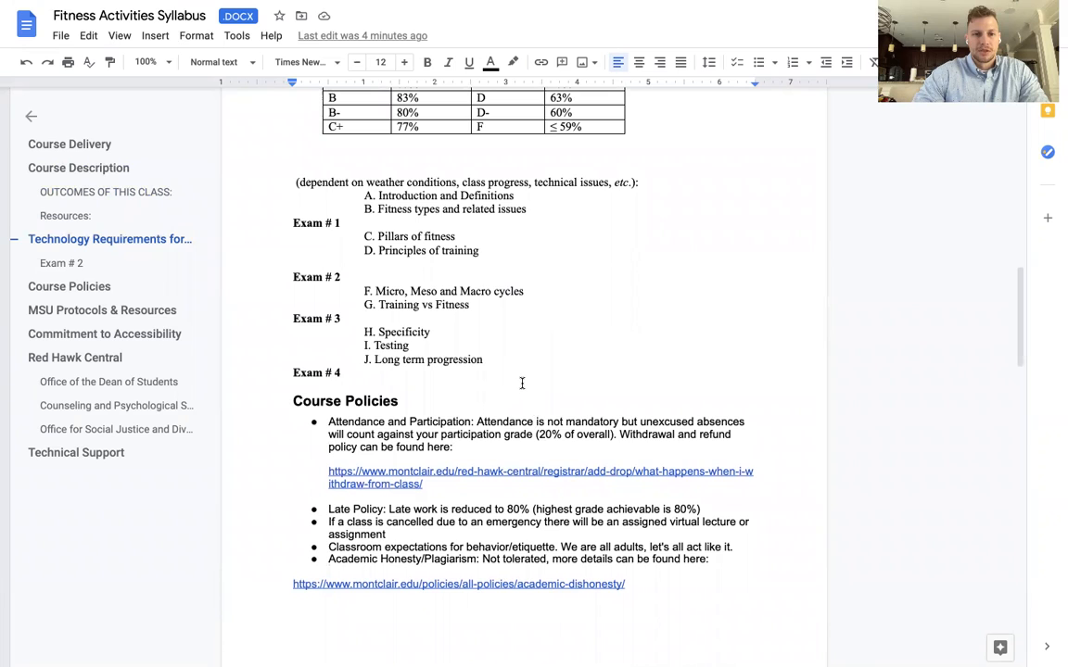
{"action": "scroll", "coordinate": [522, 384], "scroll_direction": "down", "scroll_amount": 1}
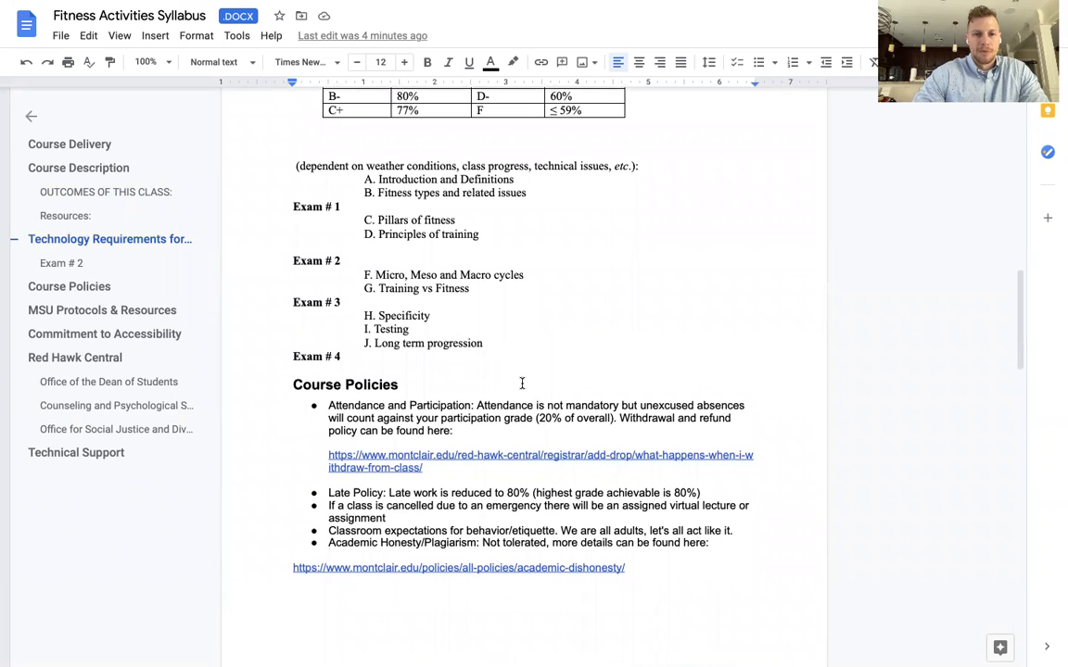
{"action": "scroll", "coordinate": [522, 384], "scroll_direction": "down", "scroll_amount": 2}
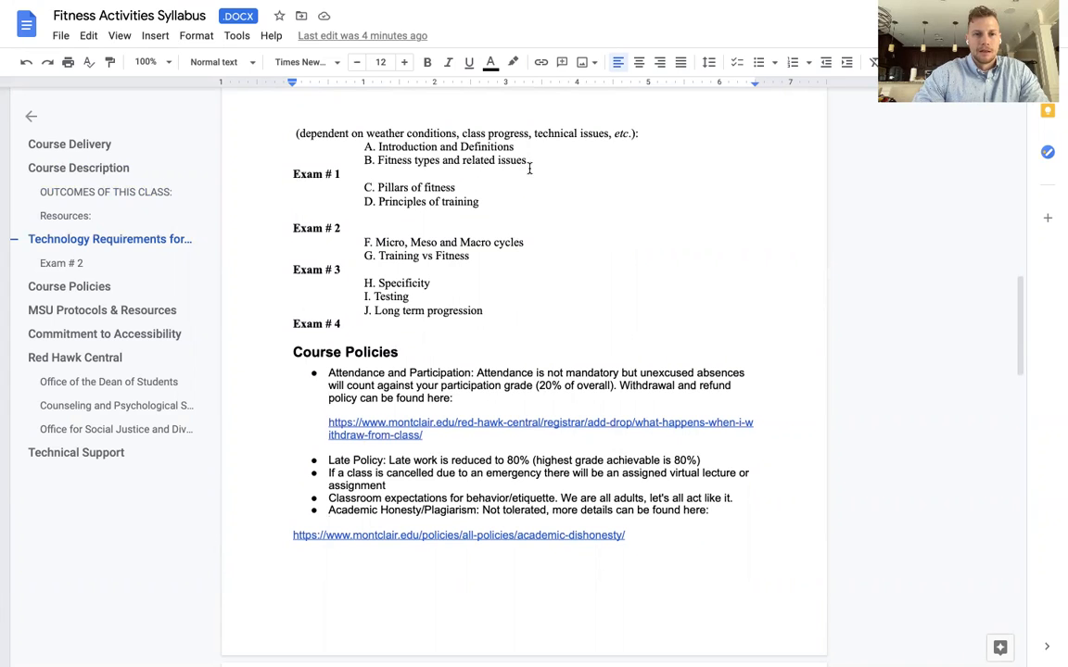
Start a new line under item B for the sub-item B.1 Movement
{"action": "left_click", "coordinate": [530, 165]}
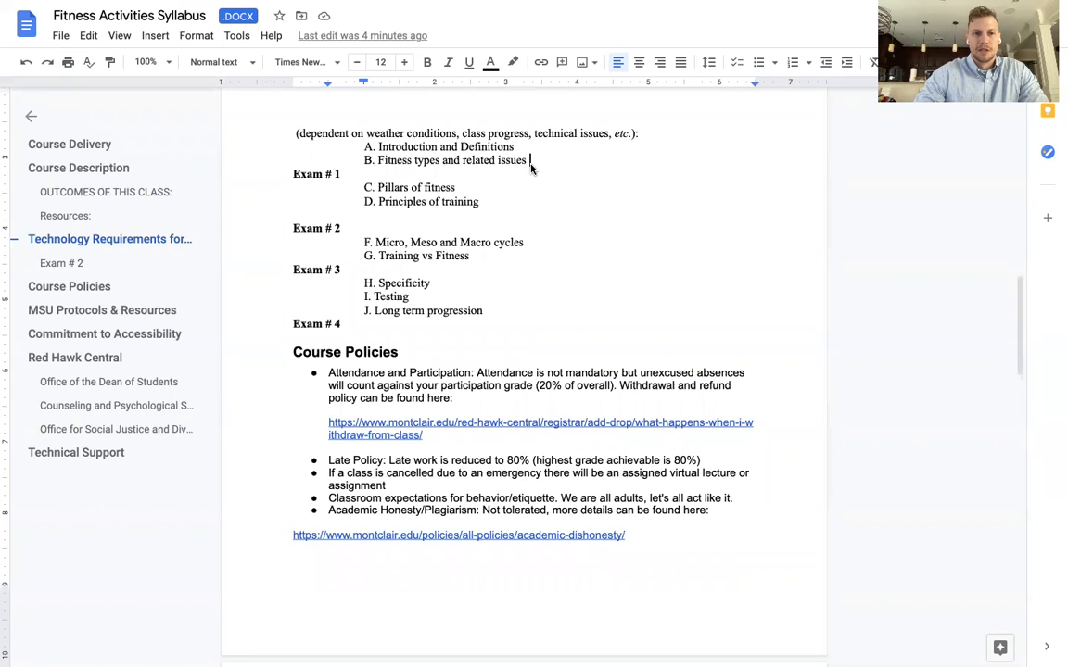
{"action": "key", "text": "Return"}
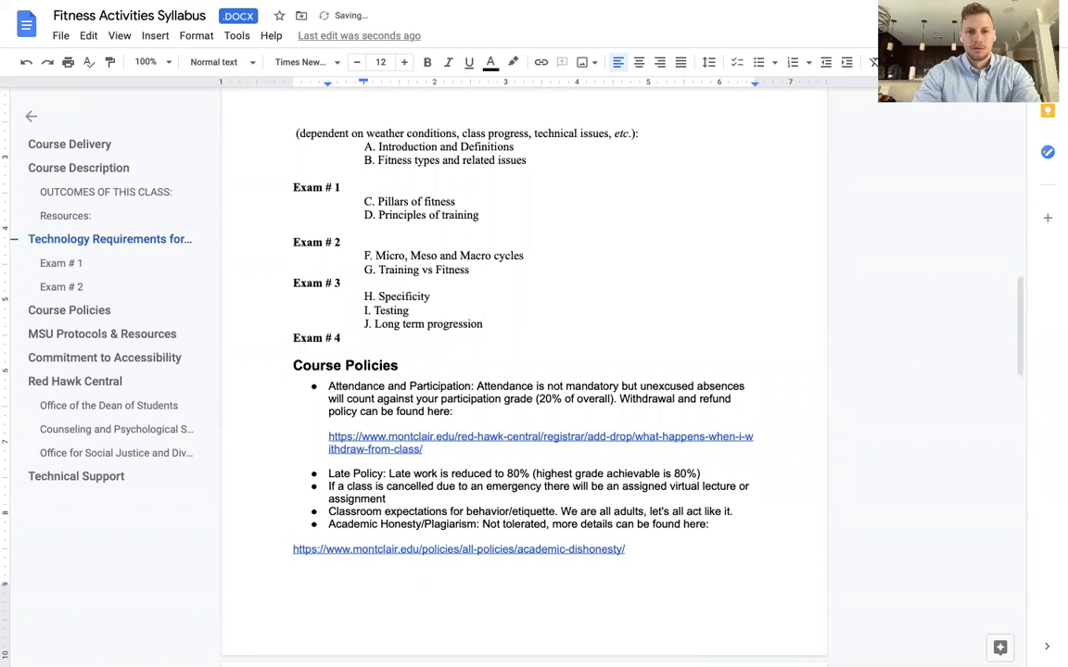
{"action": "type", "text": "B.1 "}
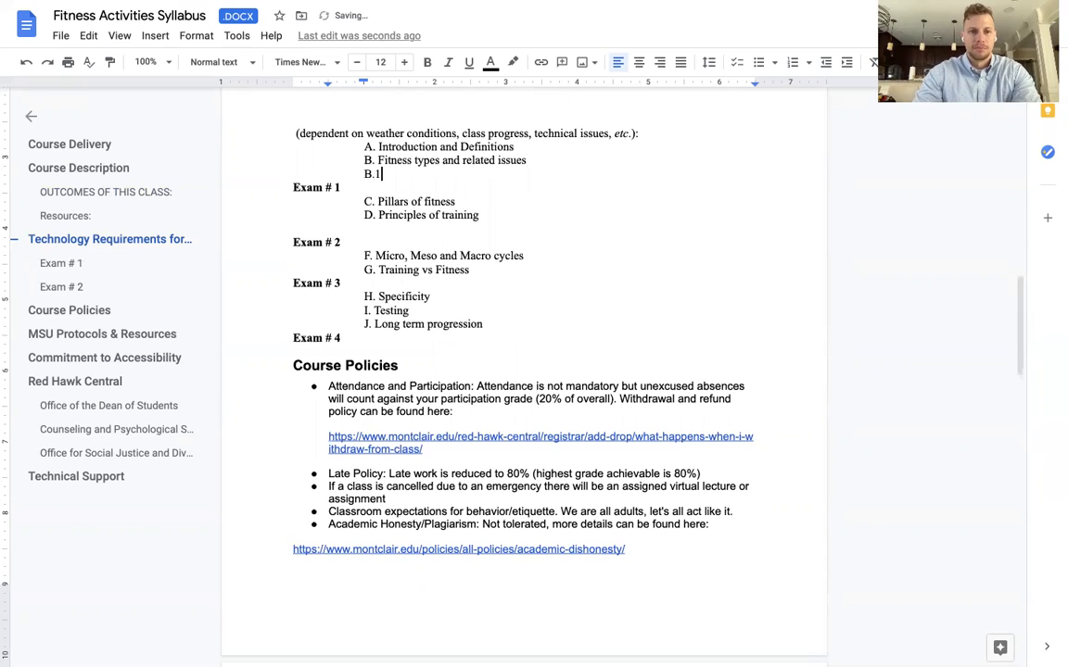
{"action": "type", "text": "Mo"}
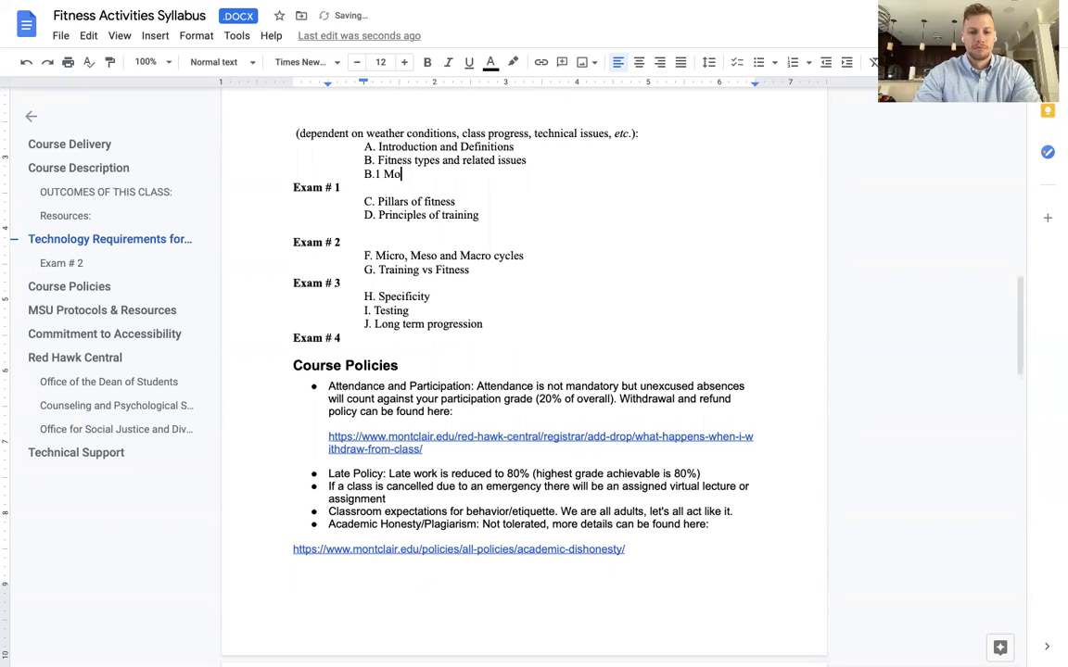
{"action": "type", "text": "vement"}
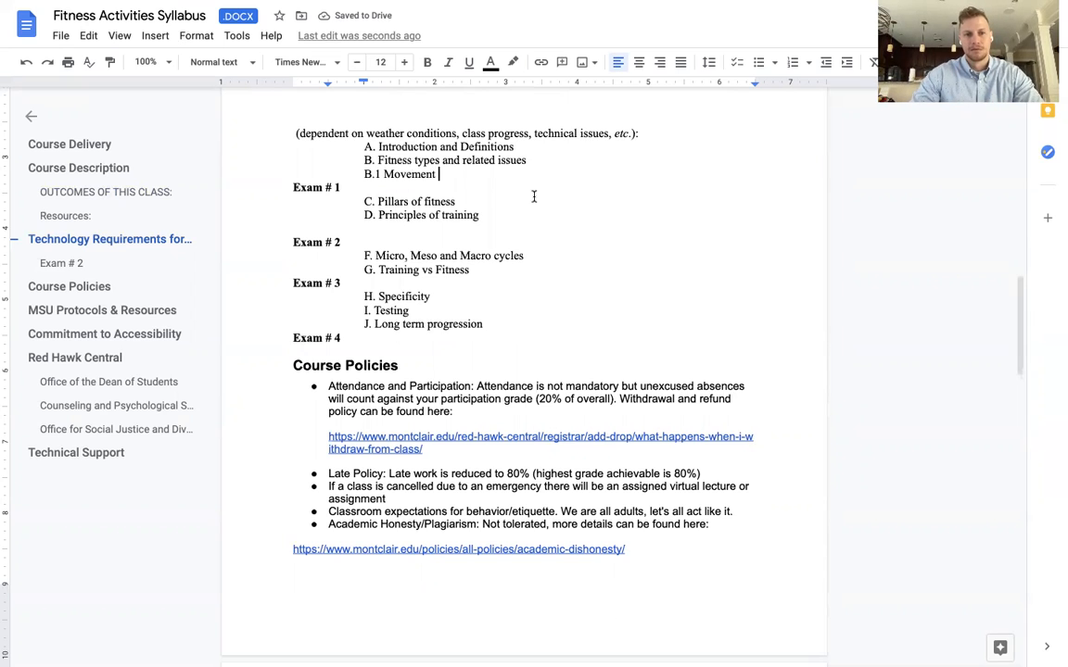
{"action": "scroll", "coordinate": [463, 321], "scroll_direction": "down", "scroll_amount": 1}
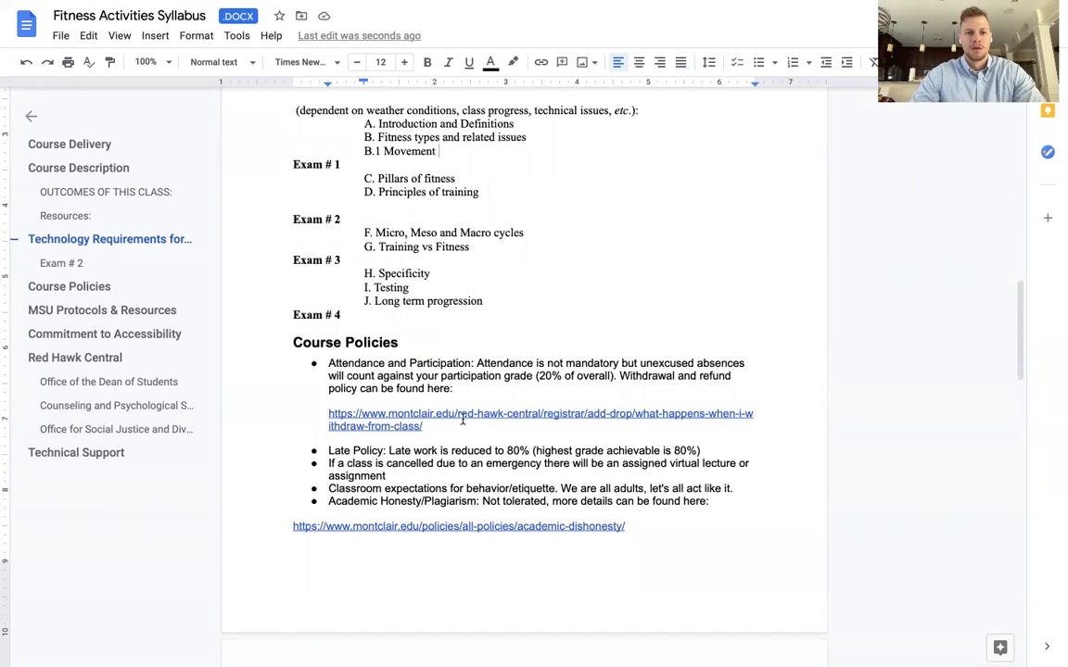
{"action": "scroll", "coordinate": [463, 417], "scroll_direction": "down", "scroll_amount": 1}
{"action": "scroll", "coordinate": [463, 422], "scroll_direction": "down", "scroll_amount": 1}
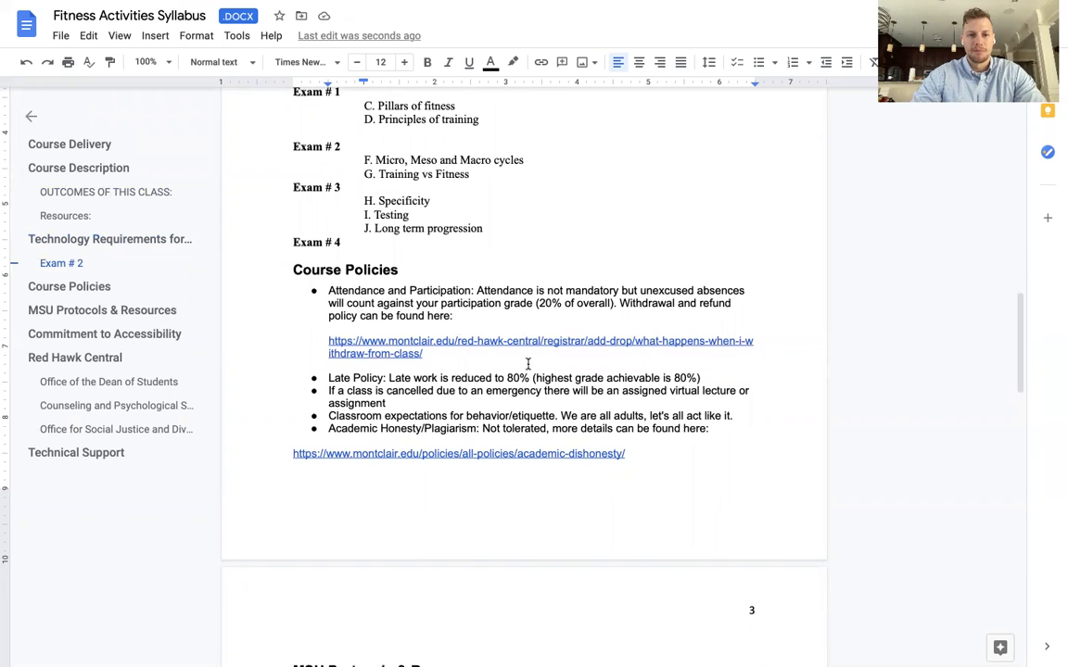
{"action": "scroll", "coordinate": [489, 397], "scroll_direction": "down", "scroll_amount": 1}
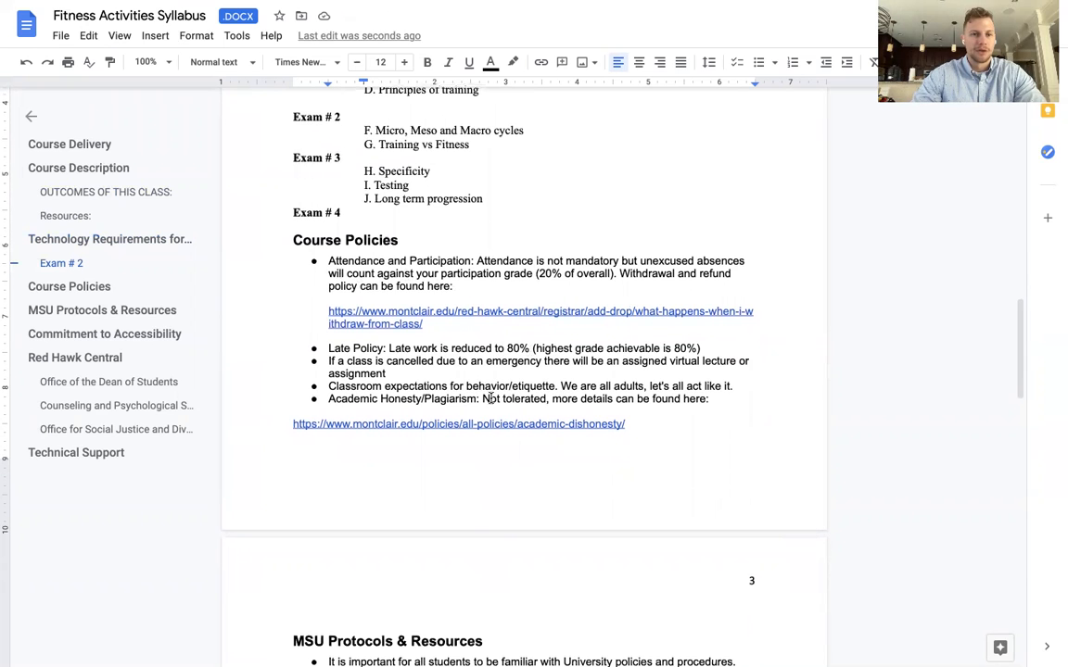
{"action": "scroll", "coordinate": [492, 408], "scroll_direction": "down", "scroll_amount": 1}
{"action": "scroll", "coordinate": [507, 356], "scroll_direction": "down", "scroll_amount": 1}
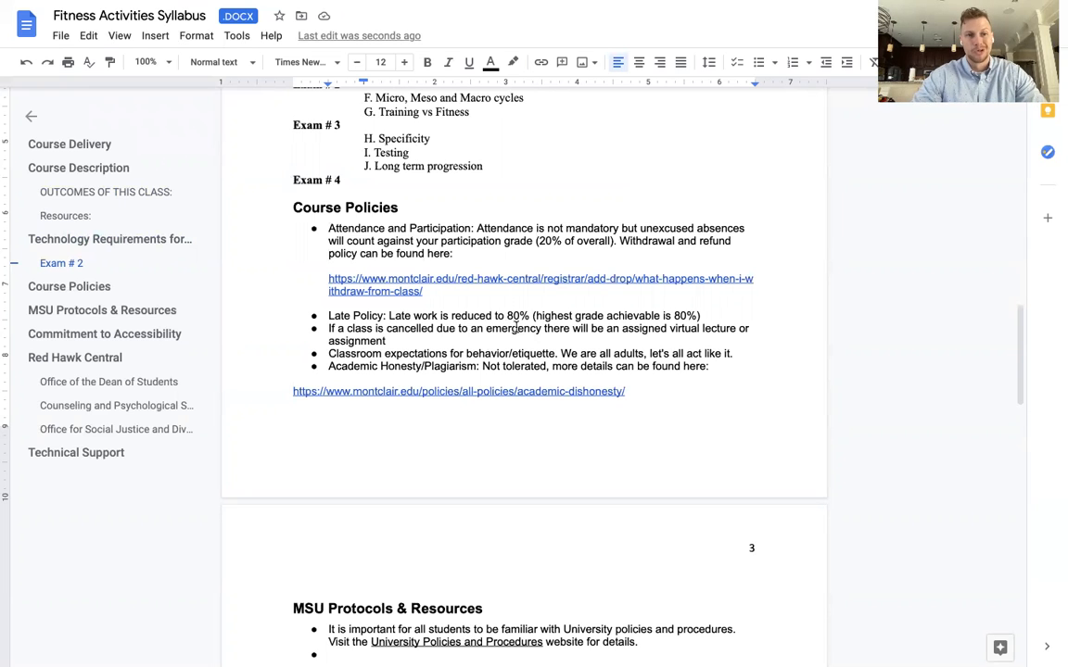
{"action": "scroll", "coordinate": [512, 326], "scroll_direction": "down", "scroll_amount": 1}
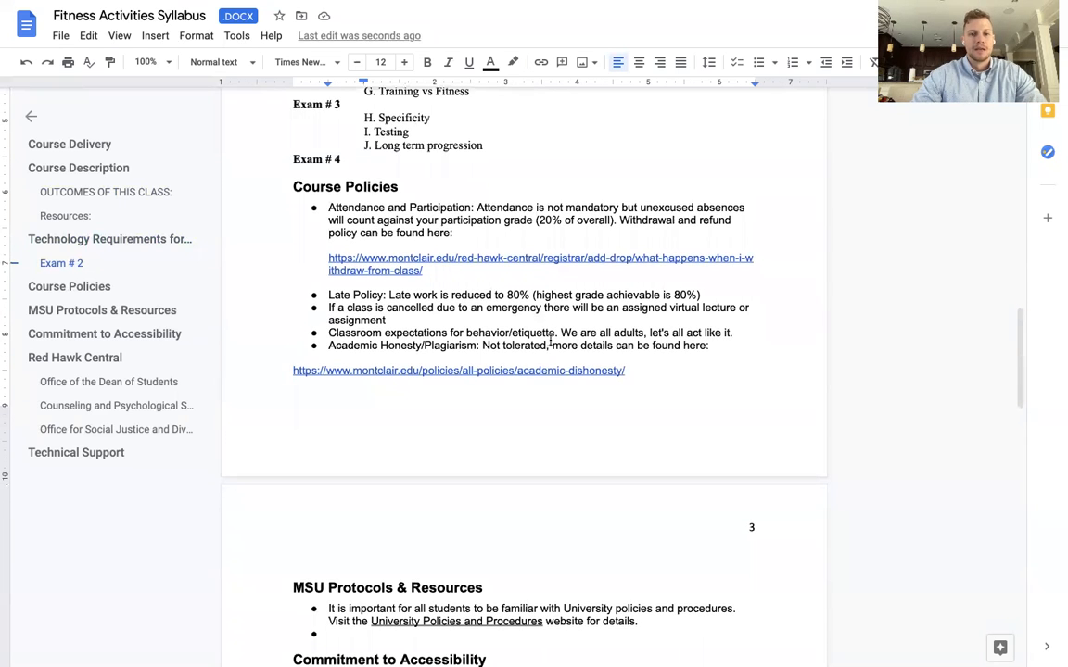
{"action": "scroll", "coordinate": [551, 343], "scroll_direction": "down", "scroll_amount": 1}
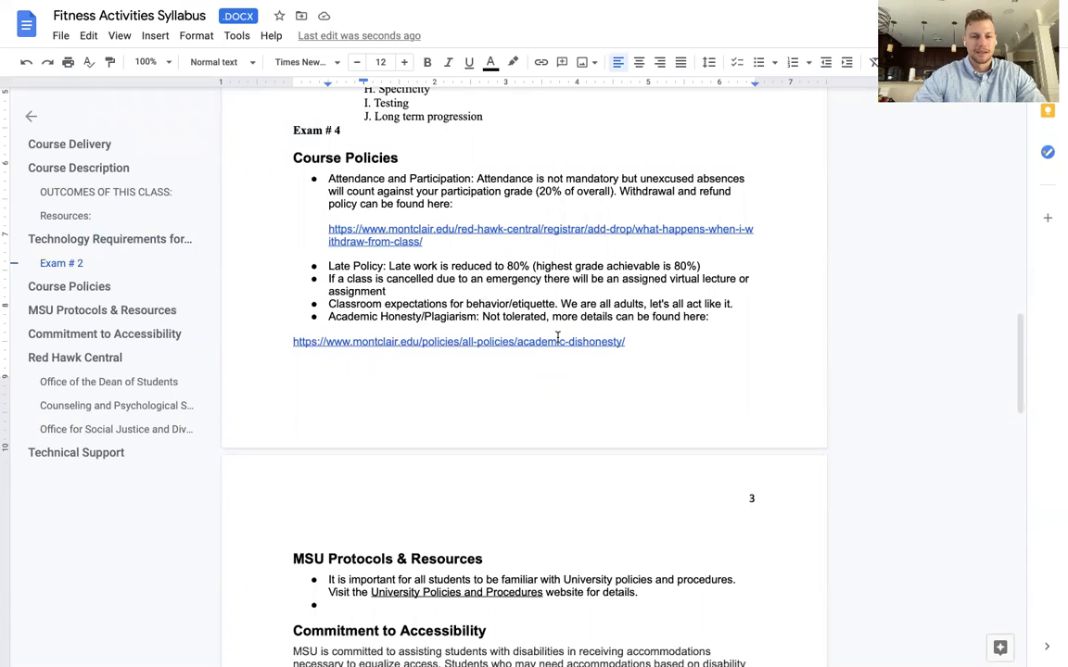
{"action": "scroll", "coordinate": [575, 351], "scroll_direction": "down", "scroll_amount": 1}
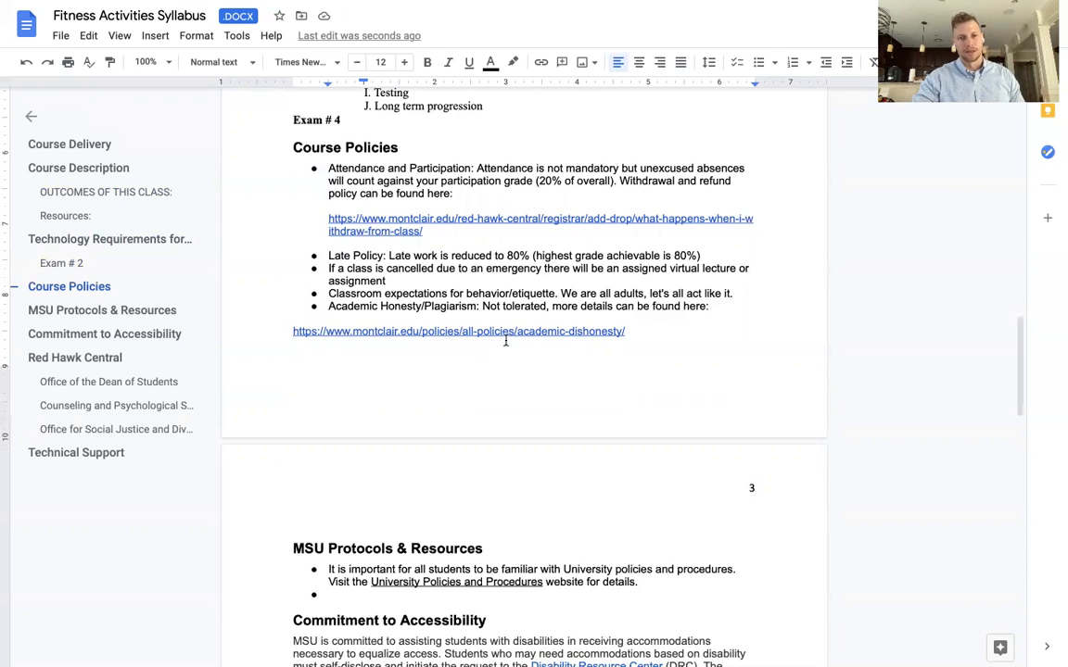
{"action": "scroll", "coordinate": [505, 352], "scroll_direction": "down", "scroll_amount": 1}
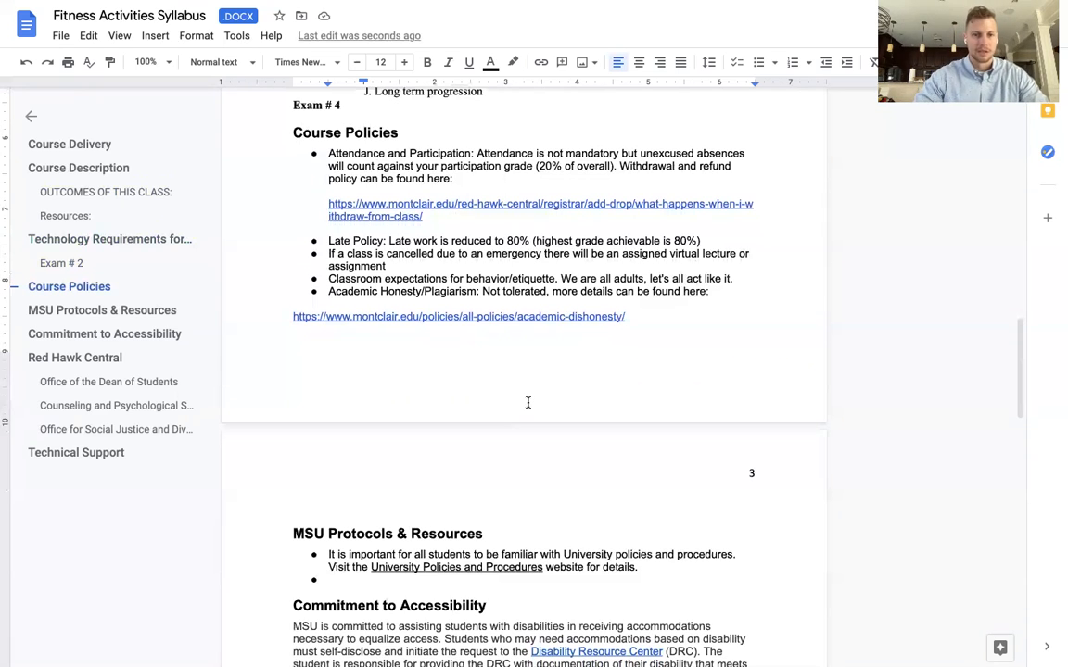
{"action": "scroll", "coordinate": [528, 402], "scroll_direction": "down", "scroll_amount": 1}
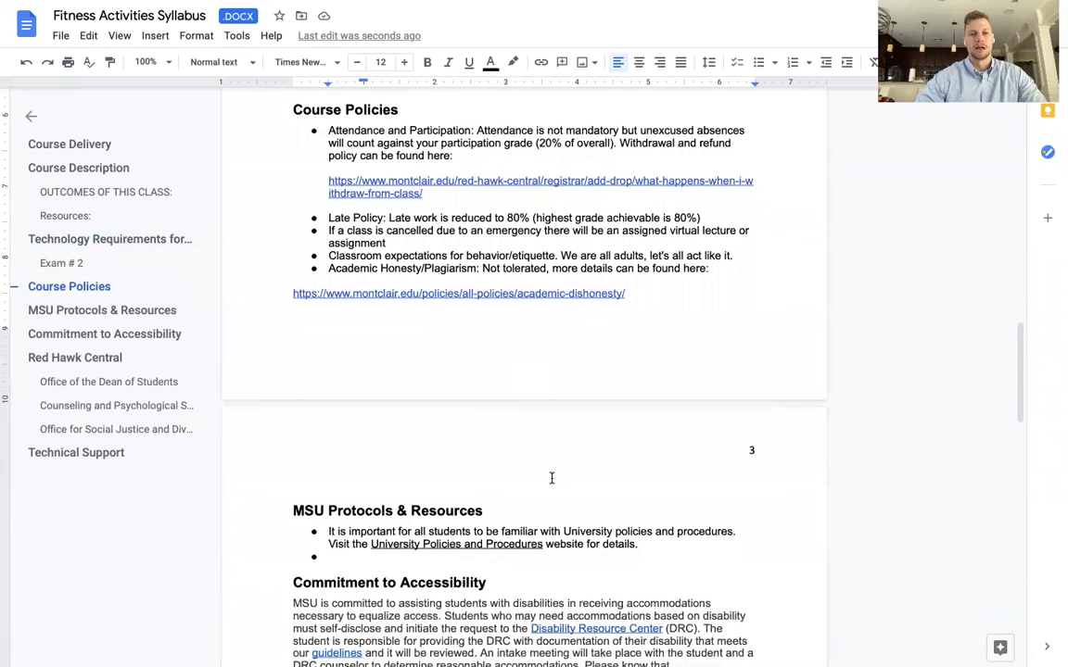
{"action": "scroll", "coordinate": [547, 464], "scroll_direction": "down", "scroll_amount": 3}
{"action": "scroll", "coordinate": [553, 478], "scroll_direction": "down", "scroll_amount": 2}
{"action": "scroll", "coordinate": [552, 479], "scroll_direction": "down", "scroll_amount": 2}
{"action": "scroll", "coordinate": [553, 479], "scroll_direction": "down", "scroll_amount": 2}
{"action": "scroll", "coordinate": [552, 479], "scroll_direction": "down", "scroll_amount": 1}
{"action": "scroll", "coordinate": [552, 478], "scroll_direction": "down", "scroll_amount": 1}
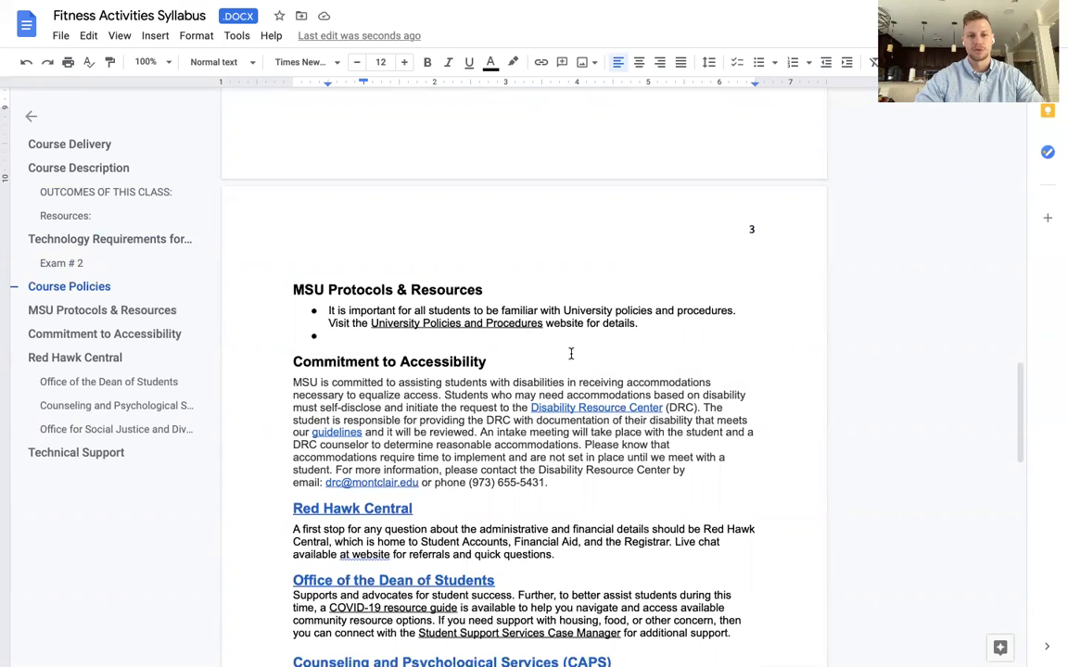
{"action": "scroll", "coordinate": [586, 375], "scroll_direction": "down", "scroll_amount": 1}
{"action": "scroll", "coordinate": [585, 376], "scroll_direction": "down", "scroll_amount": 3}
{"action": "scroll", "coordinate": [434, 400], "scroll_direction": "down", "scroll_amount": 1}
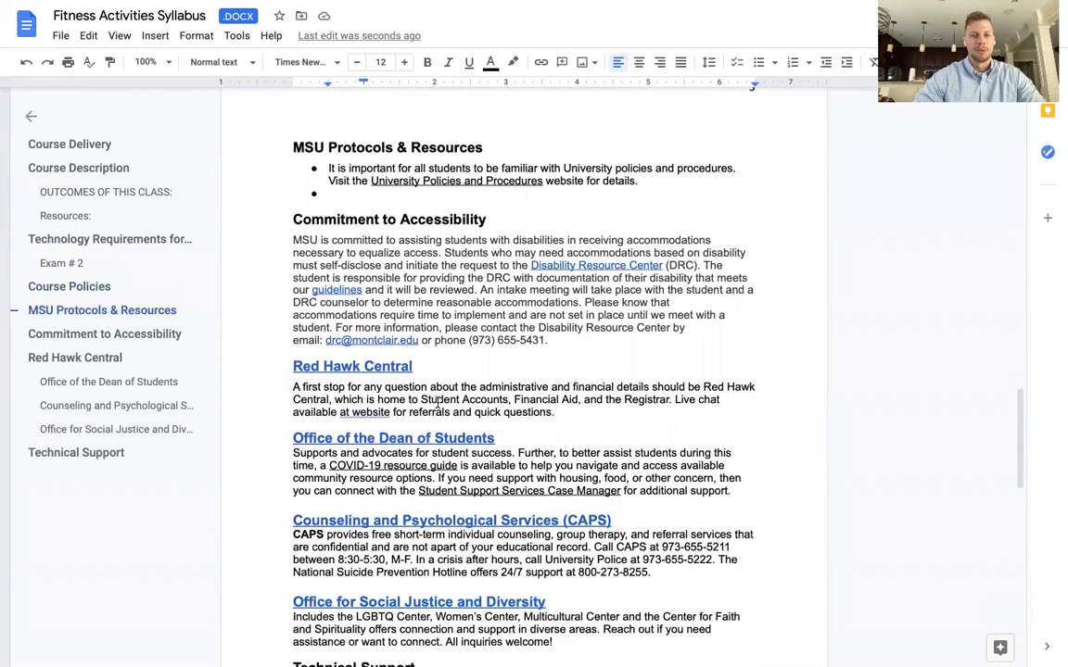
{"action": "scroll", "coordinate": [436, 400], "scroll_direction": "down", "scroll_amount": 1}
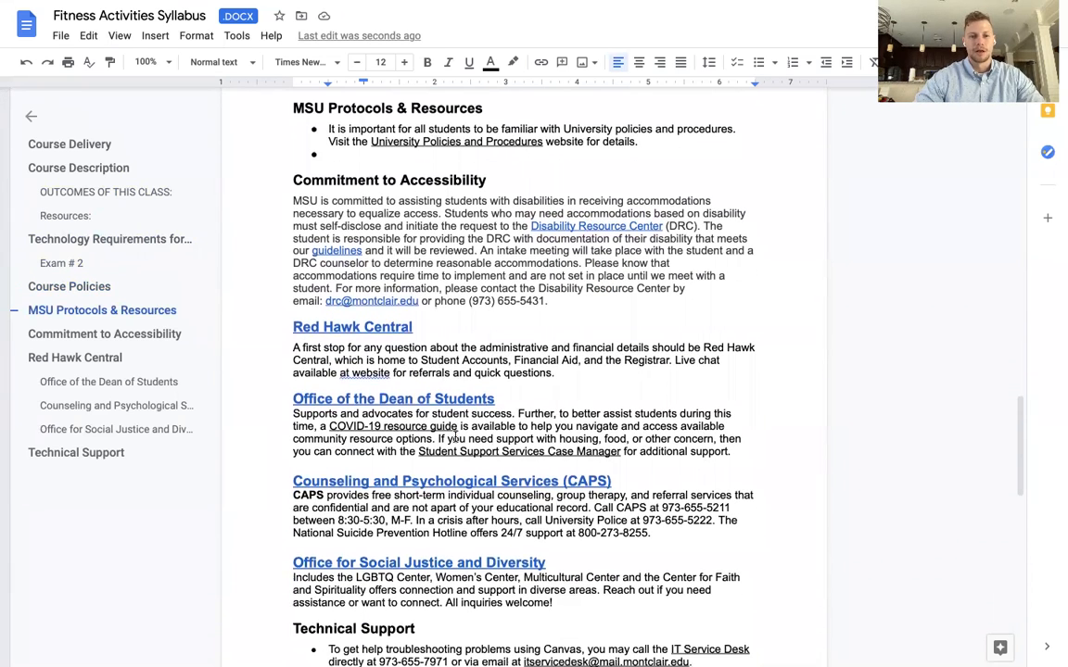
{"action": "scroll", "coordinate": [472, 500], "scroll_direction": "down", "scroll_amount": 1}
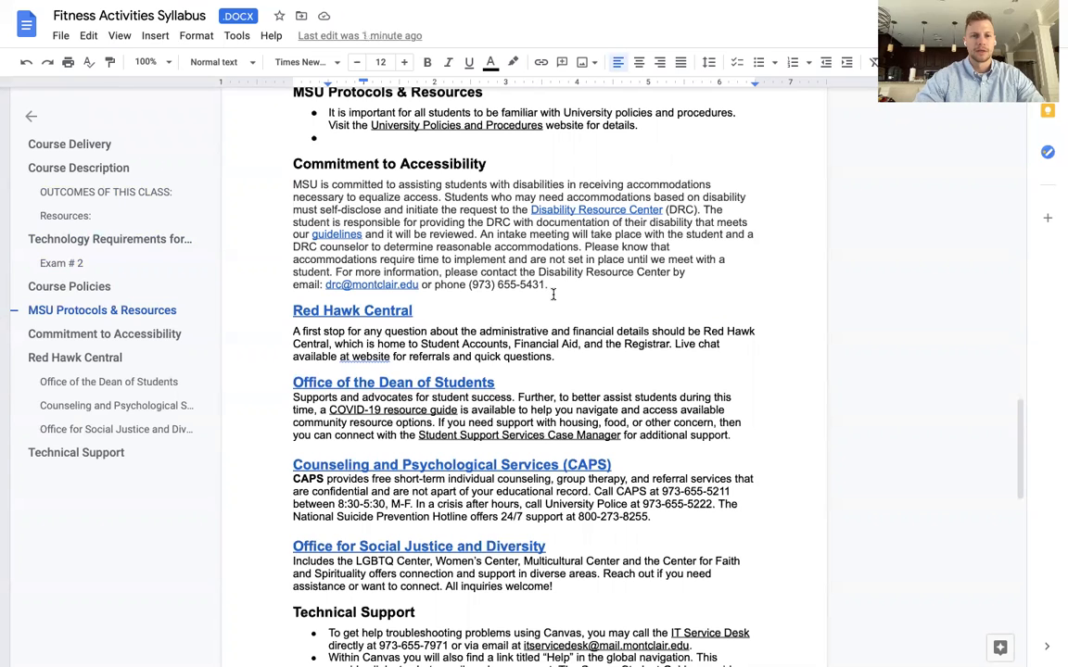
{"action": "scroll", "coordinate": [549, 351], "scroll_direction": "down", "scroll_amount": 1}
{"action": "scroll", "coordinate": [460, 278], "scroll_direction": "up", "scroll_amount": 1}
{"action": "scroll", "coordinate": [510, 332], "scroll_direction": "down", "scroll_amount": 2}
{"action": "scroll", "coordinate": [510, 332], "scroll_direction": "down", "scroll_amount": 2}
{"action": "scroll", "coordinate": [510, 332], "scroll_direction": "down", "scroll_amount": 2}
{"action": "scroll", "coordinate": [531, 409], "scroll_direction": "down", "scroll_amount": 1}
{"action": "scroll", "coordinate": [531, 408], "scroll_direction": "down", "scroll_amount": 3}
{"action": "scroll", "coordinate": [531, 408], "scroll_direction": "down", "scroll_amount": 3}
{"action": "scroll", "coordinate": [531, 409], "scroll_direction": "down", "scroll_amount": 1}
{"action": "scroll", "coordinate": [532, 409], "scroll_direction": "up", "scroll_amount": 2}
{"action": "scroll", "coordinate": [532, 409], "scroll_direction": "up", "scroll_amount": 5}
{"action": "scroll", "coordinate": [532, 409], "scroll_direction": "up", "scroll_amount": 4}
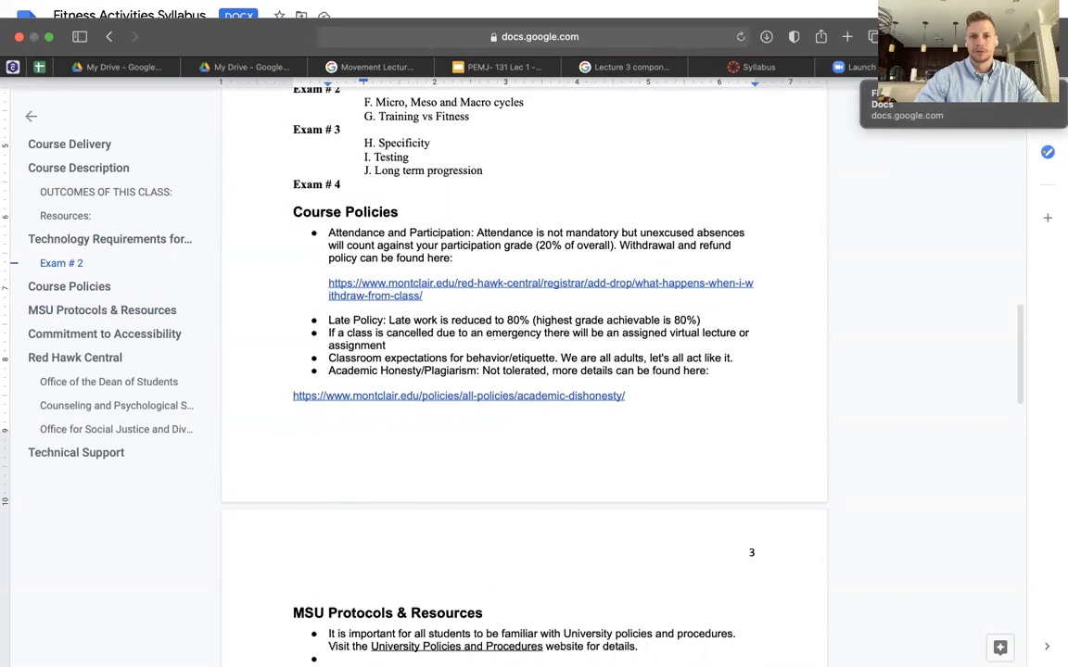
Return to the Canvas course and show its Modules page
{"action": "left_click", "coordinate": [798, 67]}
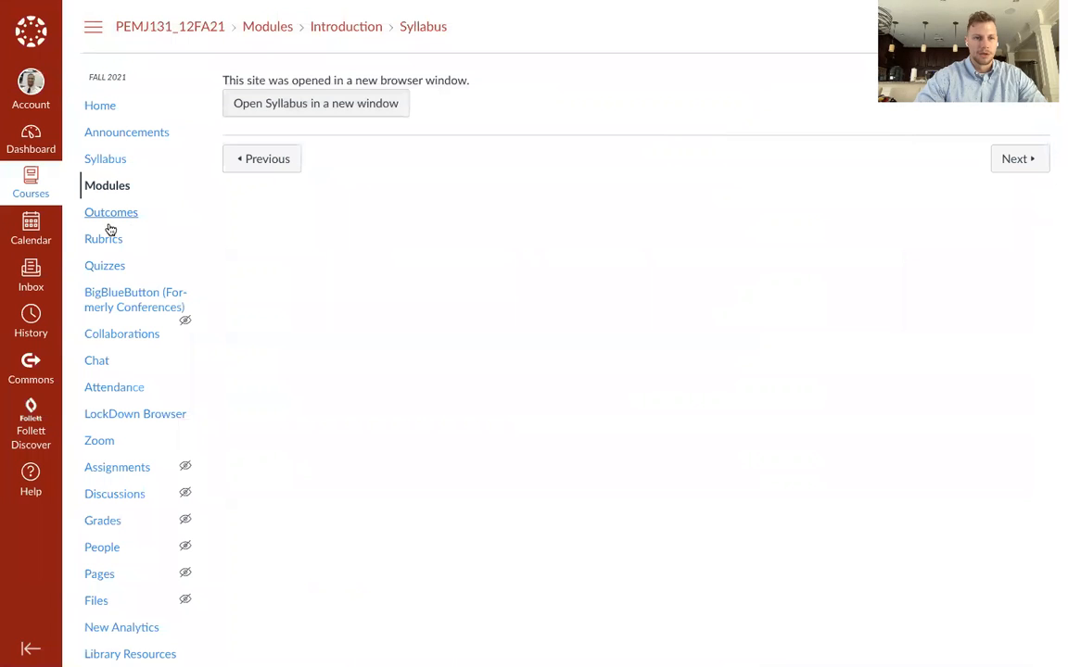
{"action": "left_click", "coordinate": [108, 187]}
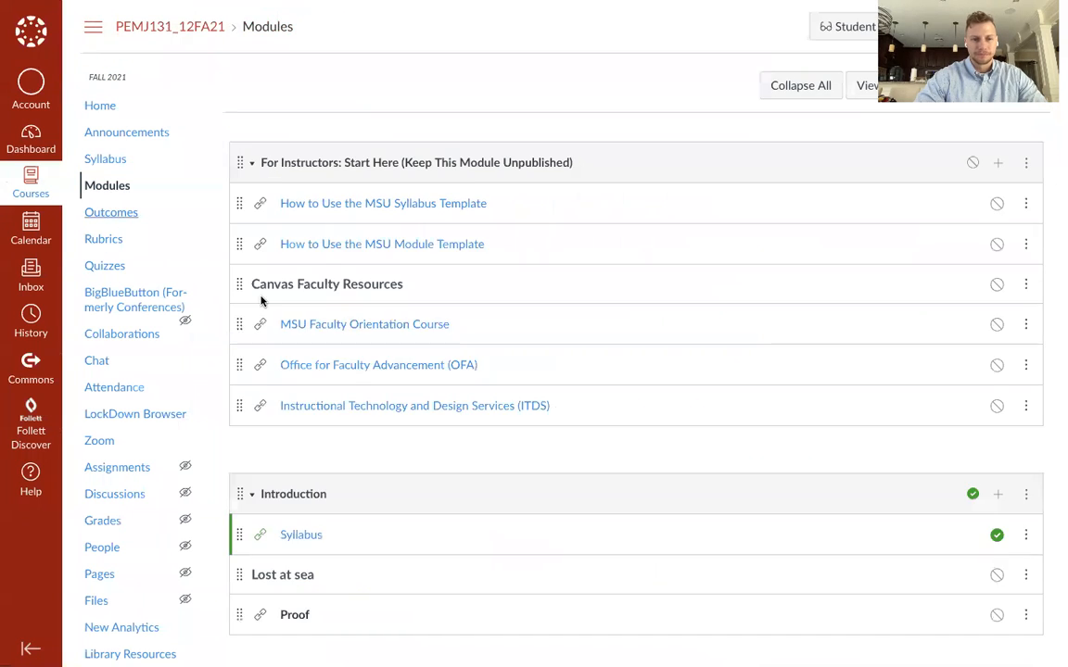
{"action": "scroll", "coordinate": [427, 513], "scroll_direction": "down", "scroll_amount": 2}
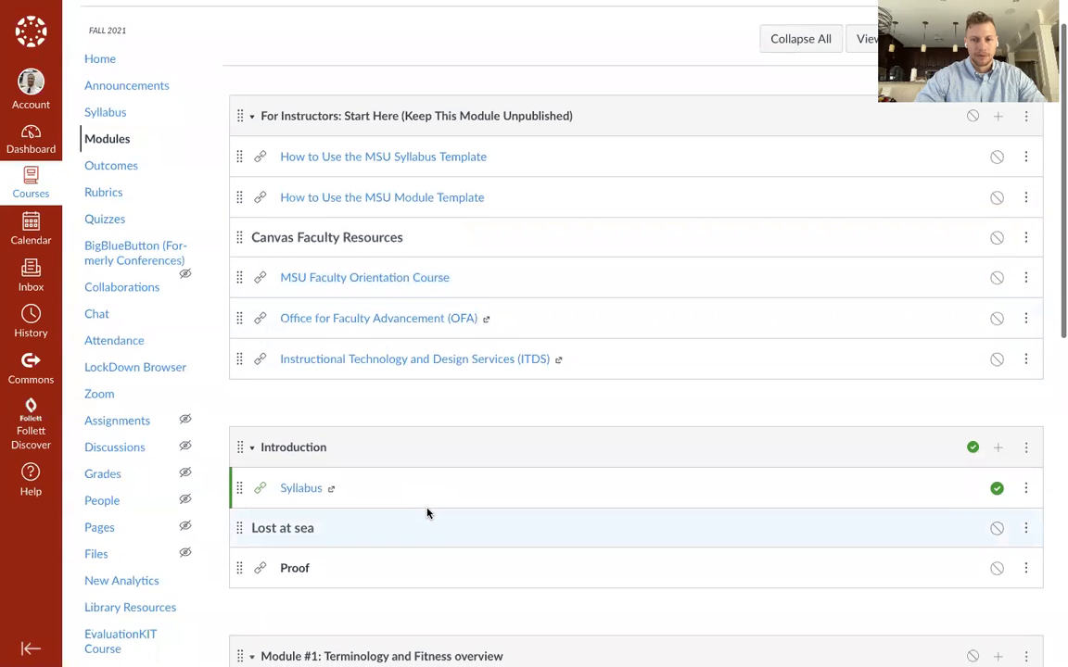
{"action": "scroll", "coordinate": [428, 512], "scroll_direction": "down", "scroll_amount": 4}
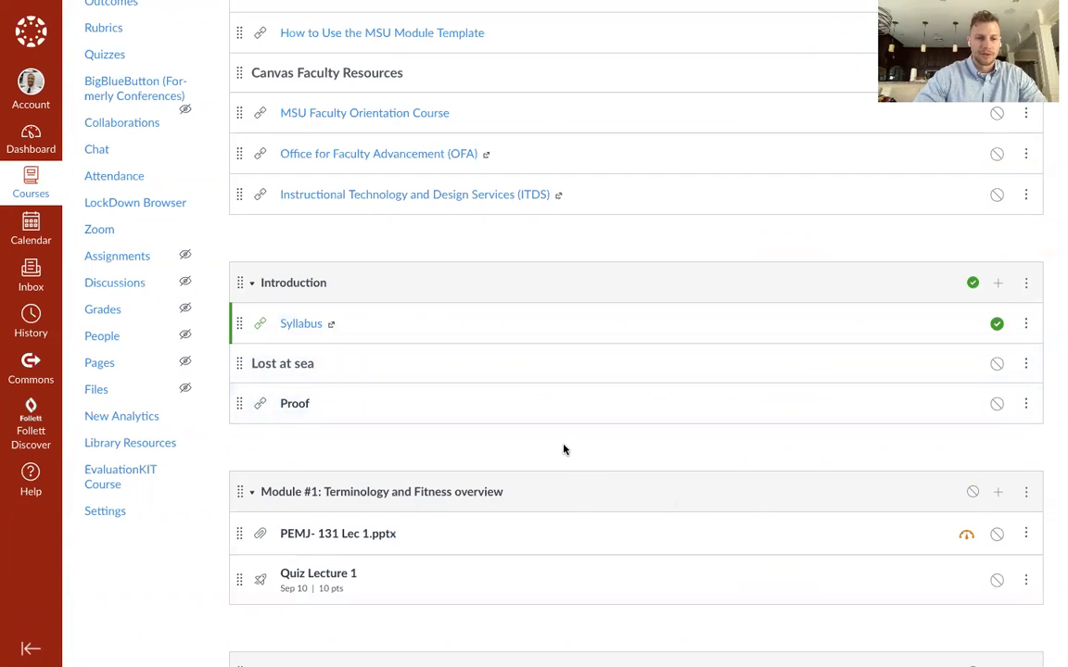
{"action": "scroll", "coordinate": [564, 463], "scroll_direction": "down", "scroll_amount": 1}
{"action": "scroll", "coordinate": [576, 534], "scroll_direction": "down", "scroll_amount": 1}
{"action": "scroll", "coordinate": [576, 533], "scroll_direction": "down", "scroll_amount": 1}
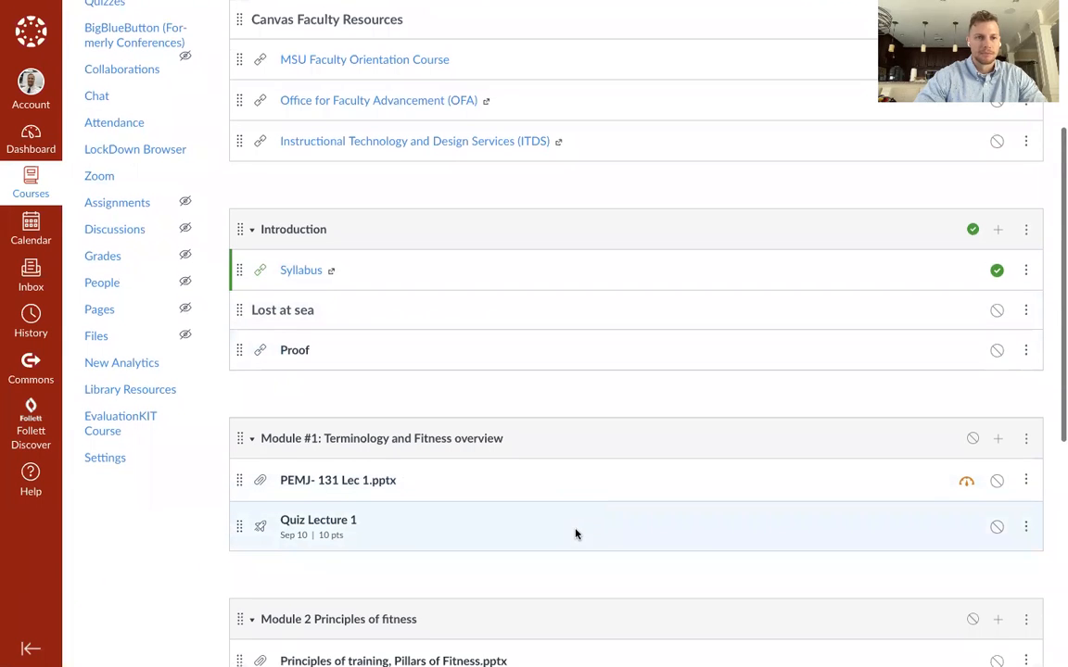
{"action": "scroll", "coordinate": [576, 534], "scroll_direction": "down", "scroll_amount": 1}
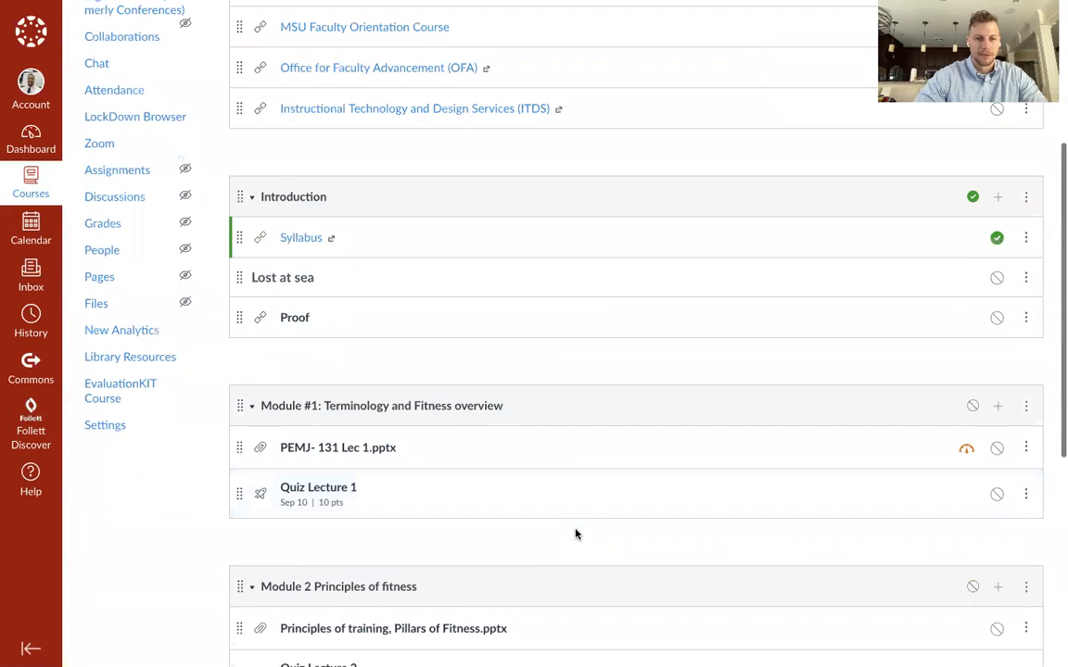
{"action": "scroll", "coordinate": [576, 534], "scroll_direction": "down", "scroll_amount": 1}
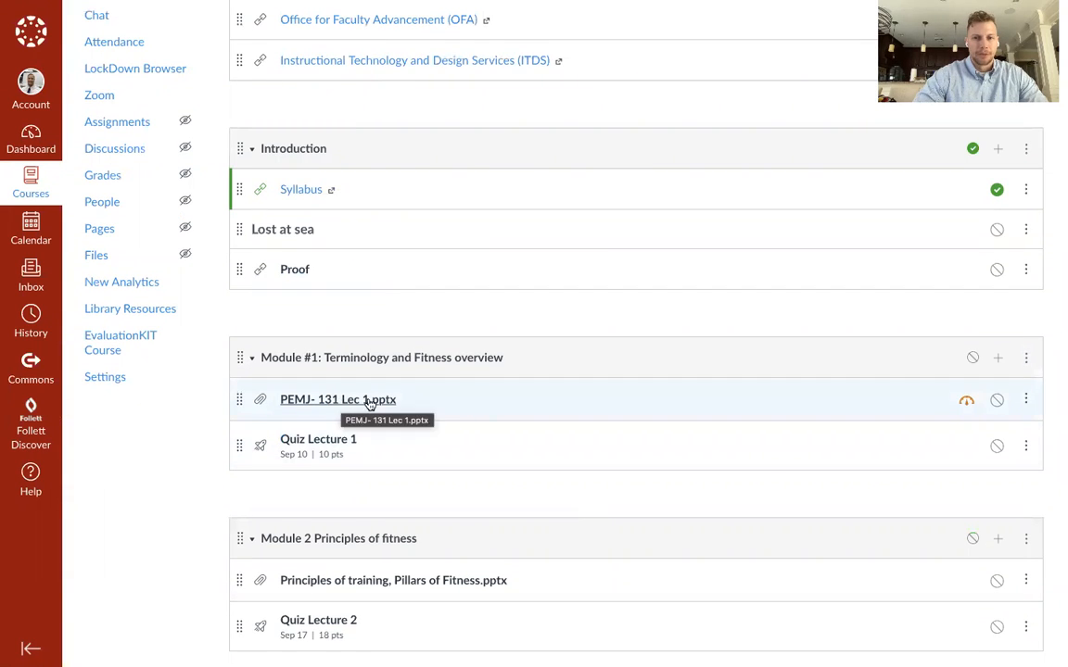
Publish PEMJ-131 Lec 1.pptx from Module #1 and open its slide preview
{"action": "left_click", "coordinate": [996, 399]}
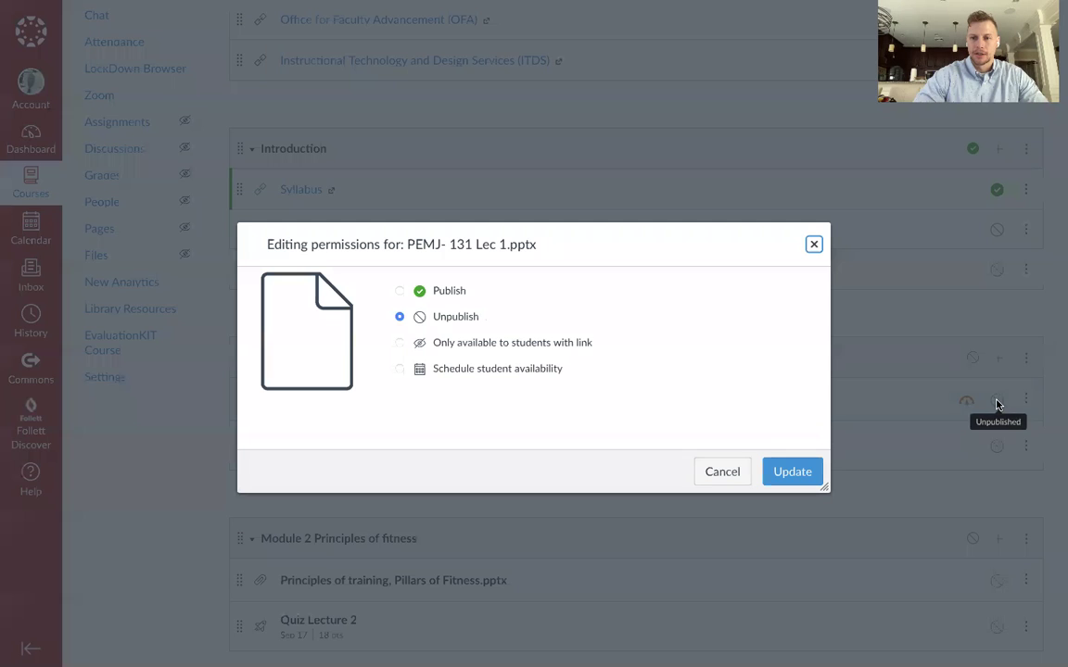
{"action": "left_click", "coordinate": [402, 293]}
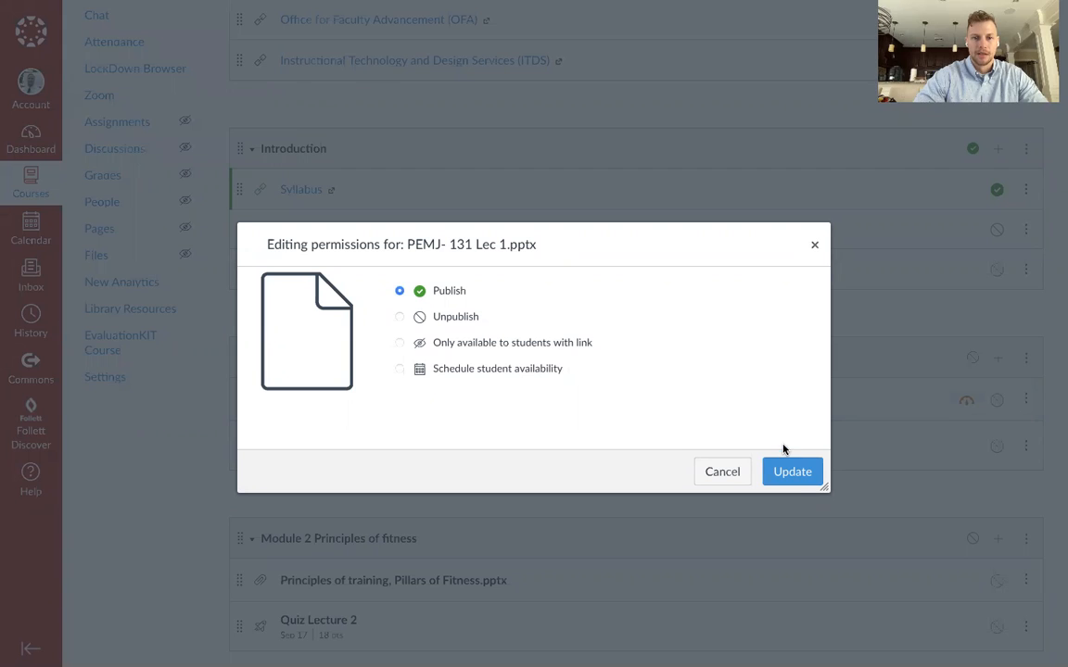
{"action": "left_click", "coordinate": [792, 471]}
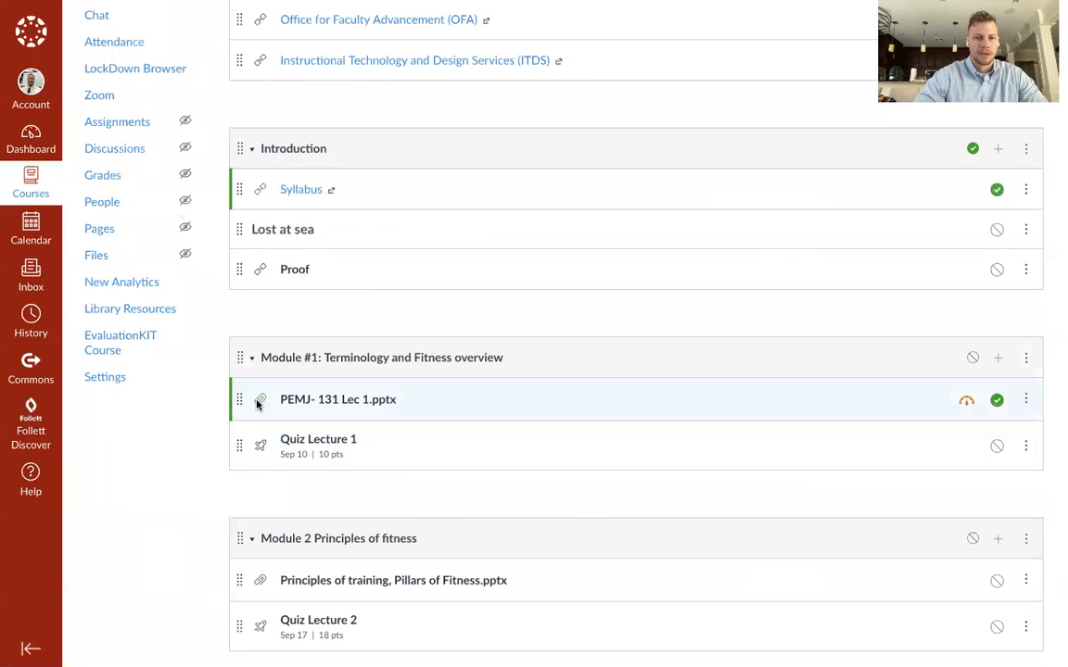
{"action": "left_click", "coordinate": [315, 399]}
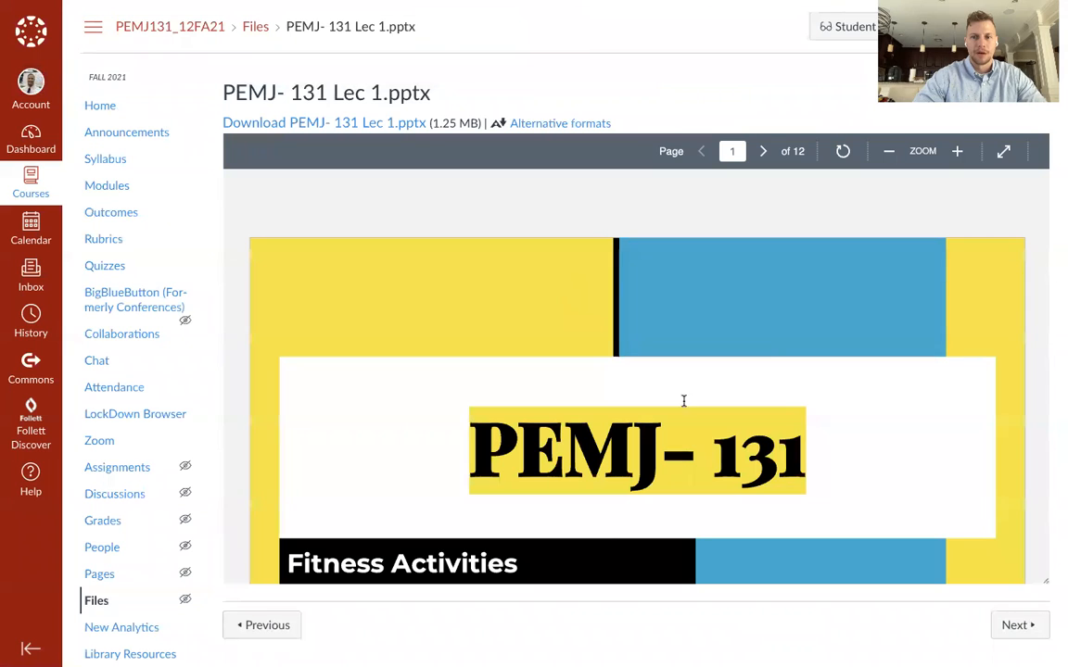
{"action": "scroll", "coordinate": [703, 433], "scroll_direction": "down", "scroll_amount": 2}
{"action": "scroll", "coordinate": [717, 456], "scroll_direction": "down", "scroll_amount": 2}
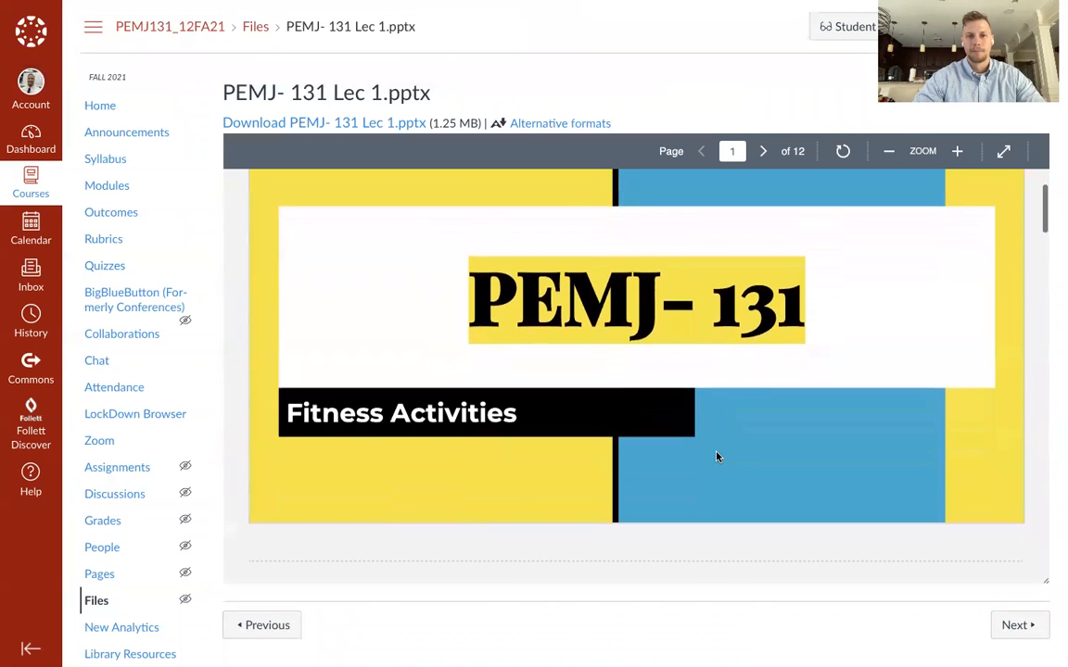
{"action": "scroll", "coordinate": [716, 456], "scroll_direction": "down", "scroll_amount": 2}
{"action": "scroll", "coordinate": [721, 473], "scroll_direction": "down", "scroll_amount": 3}
{"action": "scroll", "coordinate": [725, 479], "scroll_direction": "down", "scroll_amount": 3}
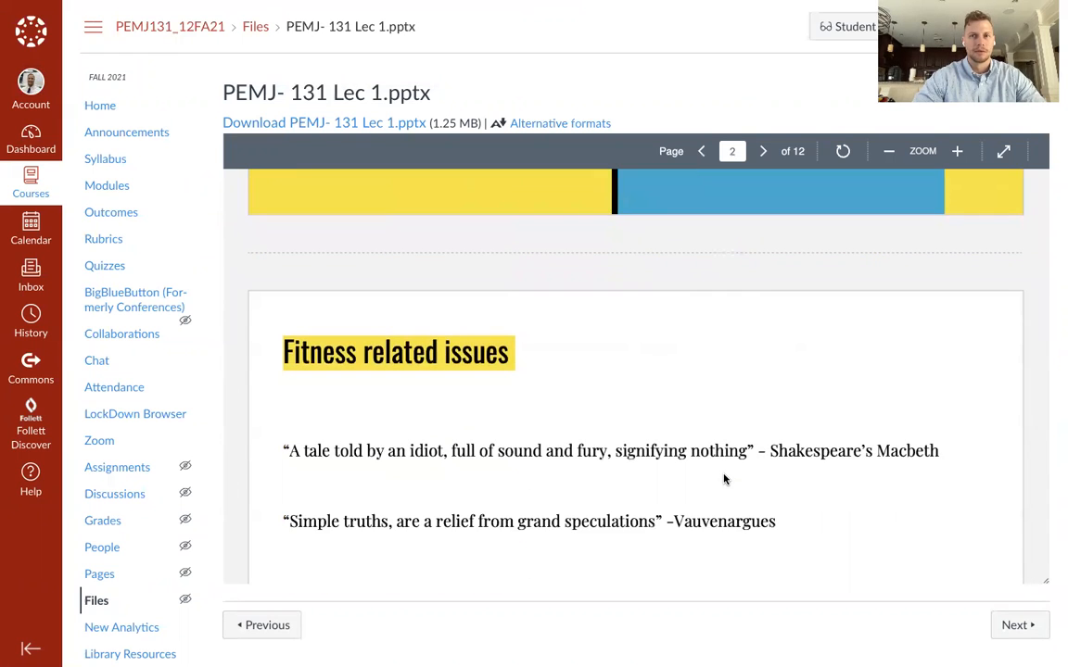
{"action": "scroll", "coordinate": [725, 479], "scroll_direction": "down", "scroll_amount": 2}
{"action": "scroll", "coordinate": [725, 479], "scroll_direction": "down", "scroll_amount": 1}
{"action": "scroll", "coordinate": [725, 474], "scroll_direction": "down", "scroll_amount": 1}
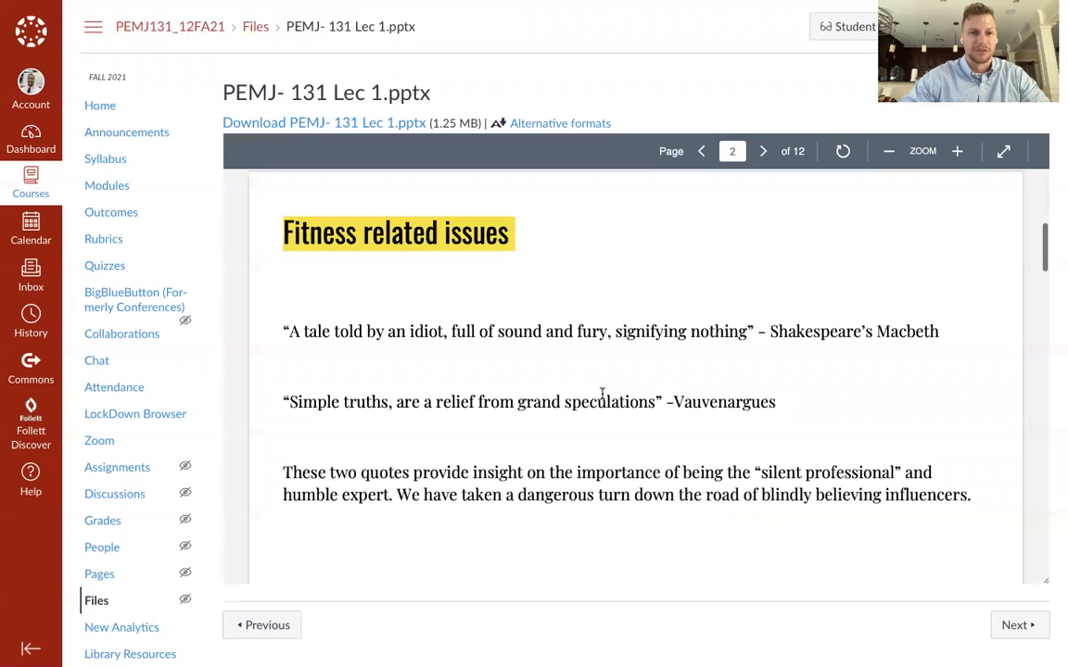
{"action": "scroll", "coordinate": [602, 407], "scroll_direction": "down", "scroll_amount": 1}
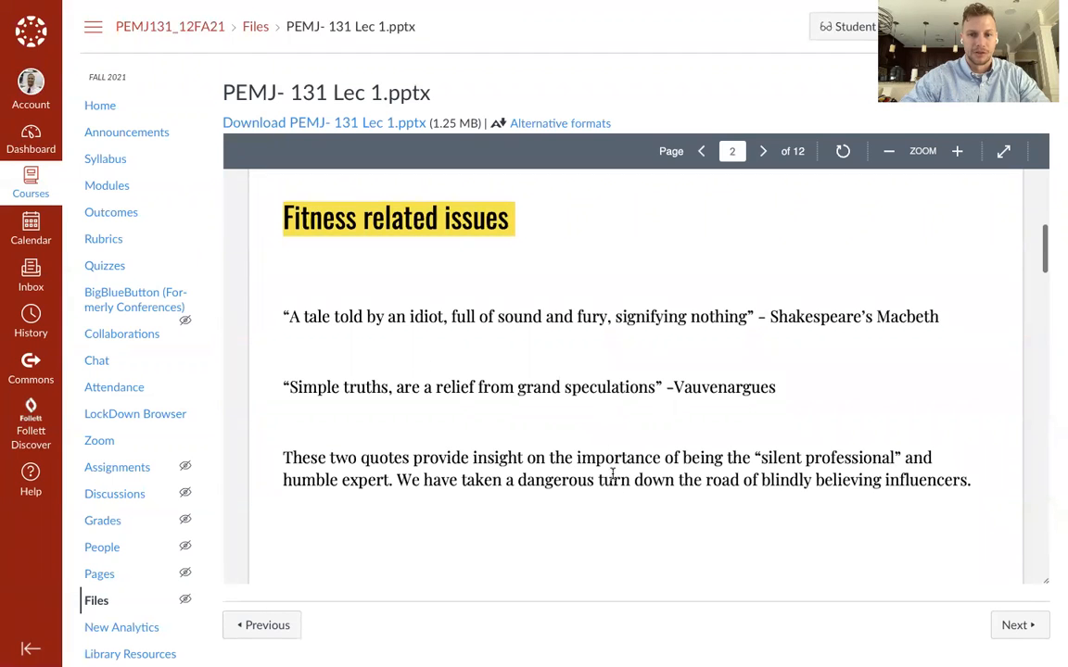
{"action": "scroll", "coordinate": [612, 464], "scroll_direction": "down", "scroll_amount": 2}
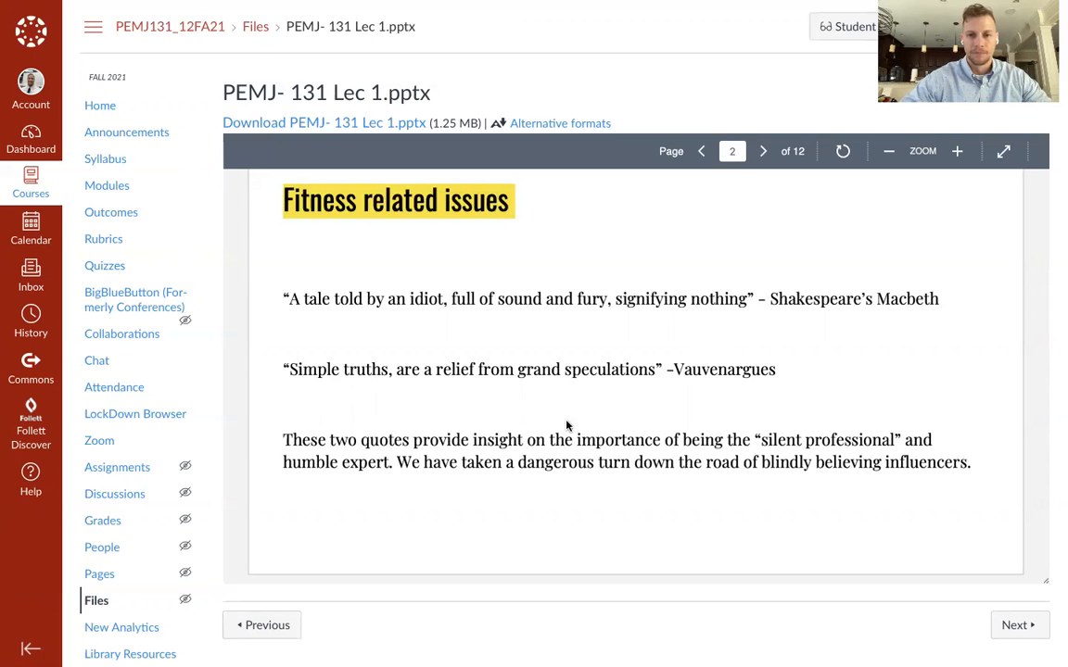
{"action": "scroll", "coordinate": [567, 479], "scroll_direction": "down", "scroll_amount": 1}
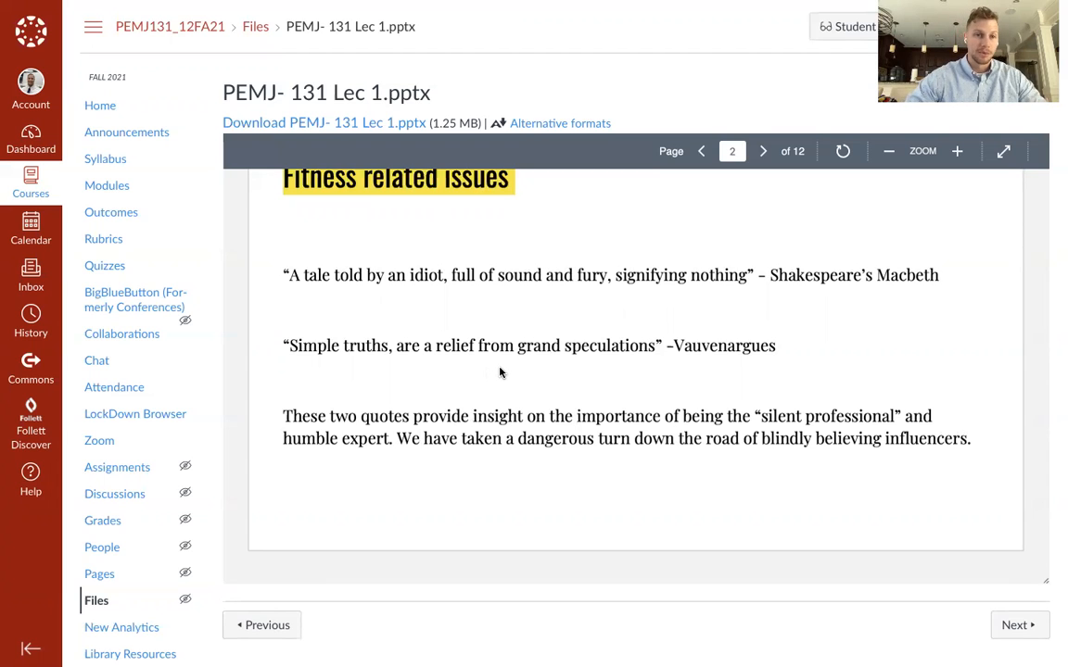
{"action": "scroll", "coordinate": [500, 372], "scroll_direction": "down", "scroll_amount": 1}
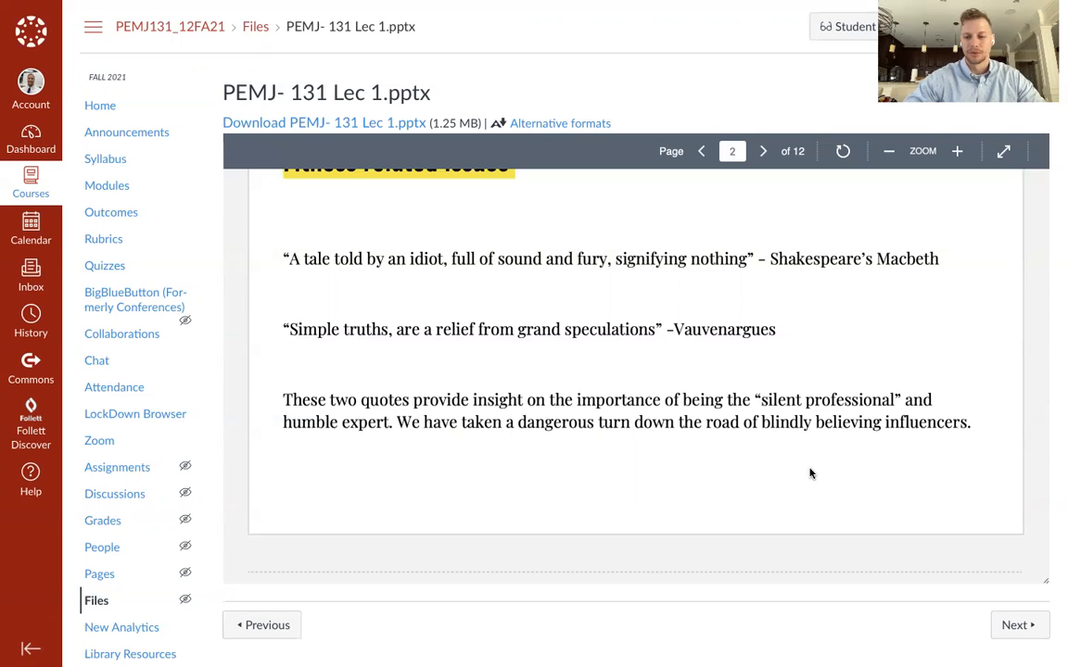
{"action": "scroll", "coordinate": [811, 473], "scroll_direction": "down", "scroll_amount": 5}
{"action": "scroll", "coordinate": [814, 370], "scroll_direction": "down", "scroll_amount": 5}
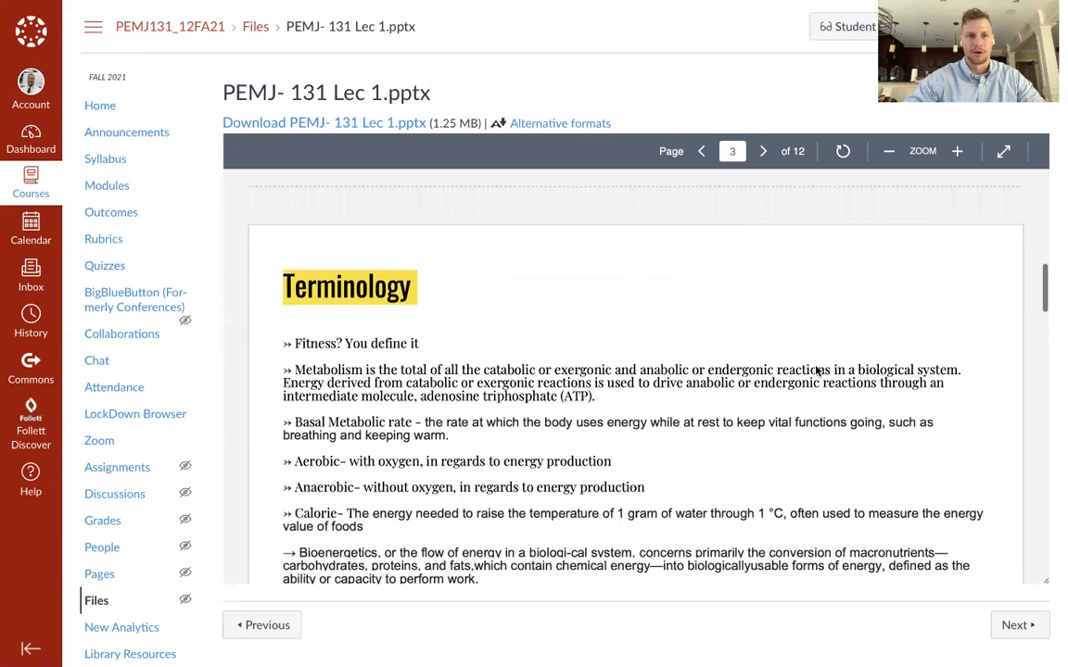
{"action": "scroll", "coordinate": [813, 415], "scroll_direction": "down", "scroll_amount": 2}
{"action": "scroll", "coordinate": [806, 445], "scroll_direction": "down", "scroll_amount": 1}
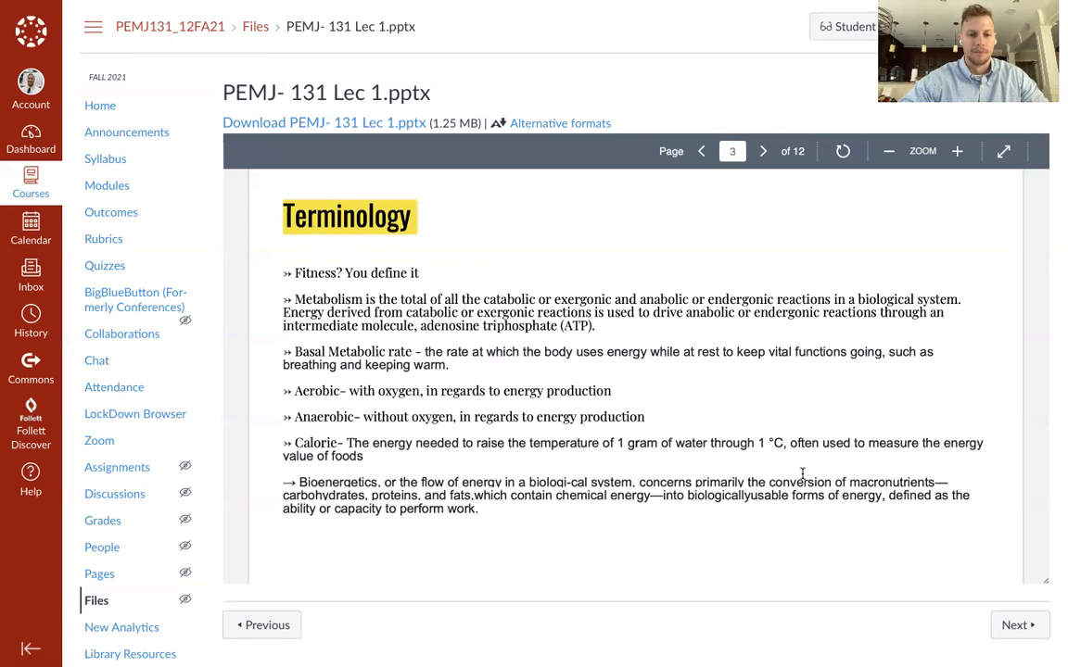
{"action": "scroll", "coordinate": [711, 446], "scroll_direction": "down", "scroll_amount": 3}
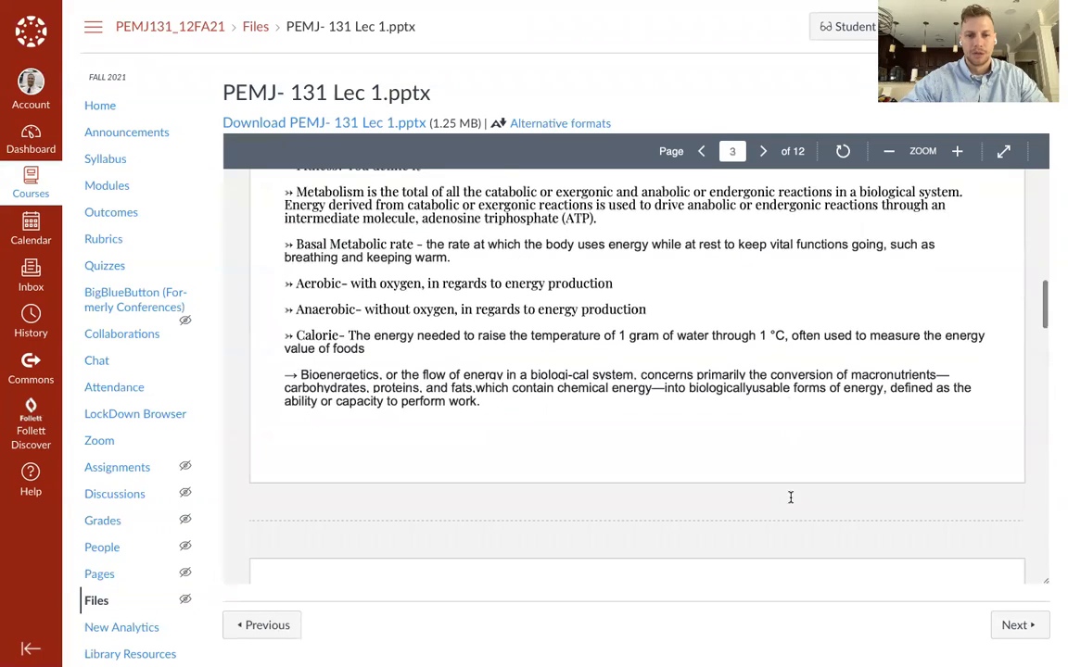
{"action": "scroll", "coordinate": [790, 501], "scroll_direction": "down", "scroll_amount": 3}
{"action": "scroll", "coordinate": [791, 502], "scroll_direction": "down", "scroll_amount": 3}
{"action": "scroll", "coordinate": [791, 502], "scroll_direction": "down", "scroll_amount": 2}
{"action": "scroll", "coordinate": [790, 501], "scroll_direction": "up", "scroll_amount": 3}
{"action": "scroll", "coordinate": [791, 502], "scroll_direction": "up", "scroll_amount": 5}
{"action": "scroll", "coordinate": [791, 502], "scroll_direction": "up", "scroll_amount": 1}
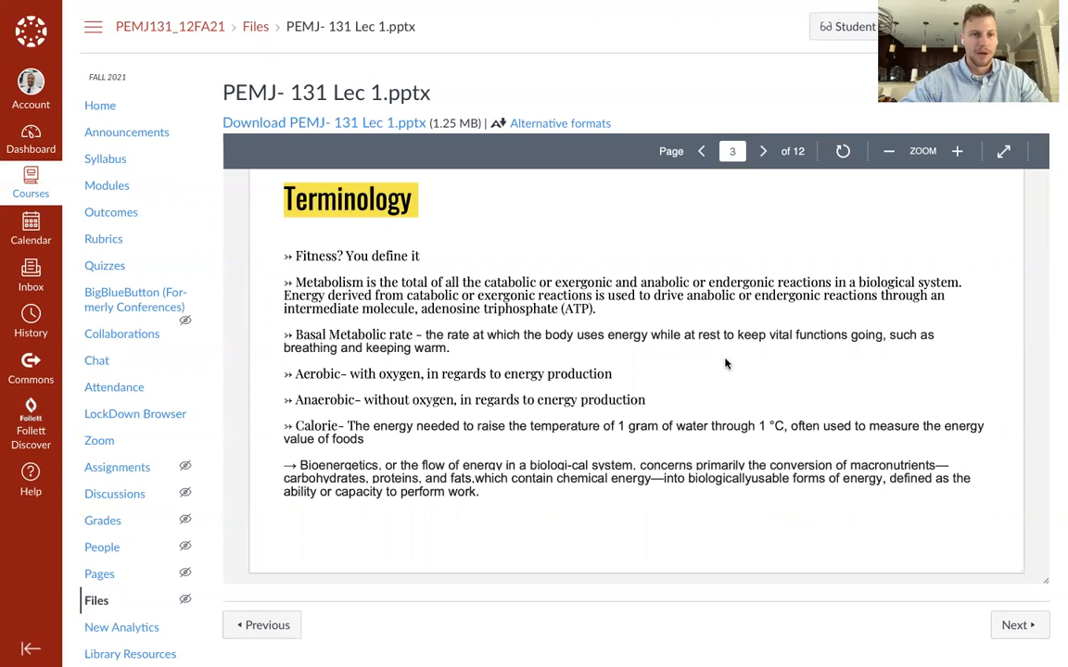
{"action": "scroll", "coordinate": [649, 408], "scroll_direction": "down", "scroll_amount": 1}
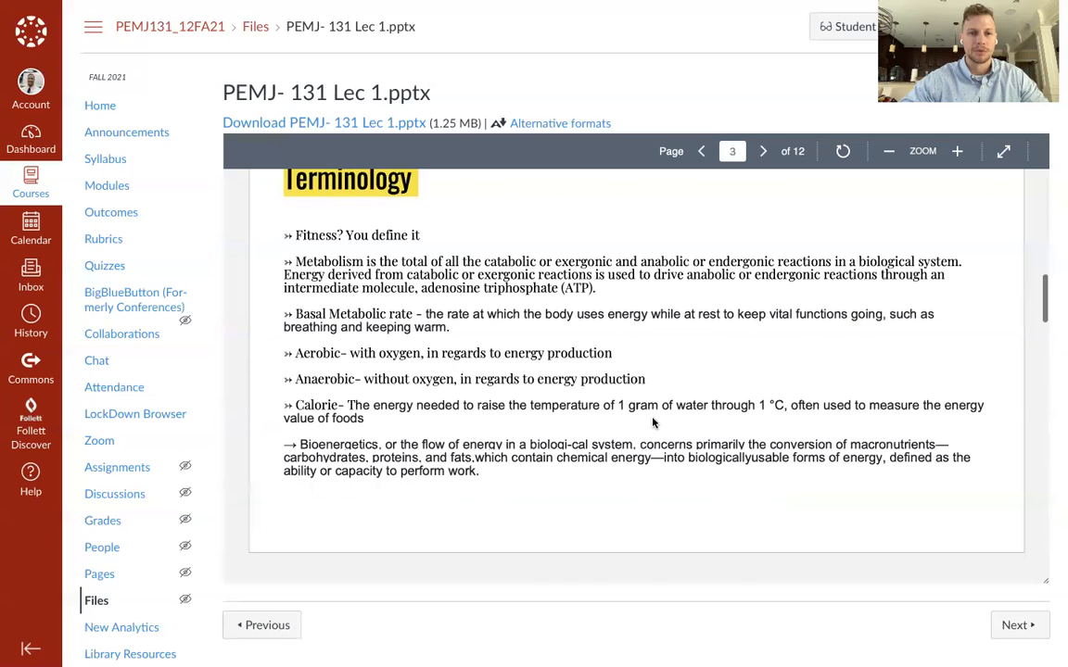
{"action": "scroll", "coordinate": [563, 420], "scroll_direction": "down", "scroll_amount": 1}
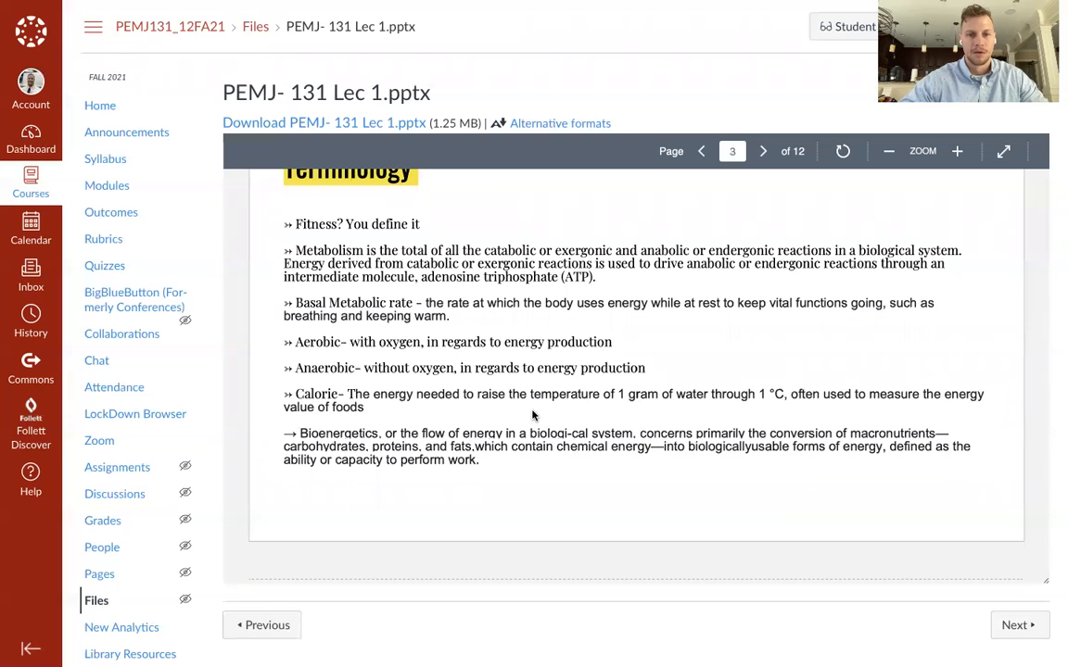
{"action": "scroll", "coordinate": [500, 380], "scroll_direction": "down", "scroll_amount": 1}
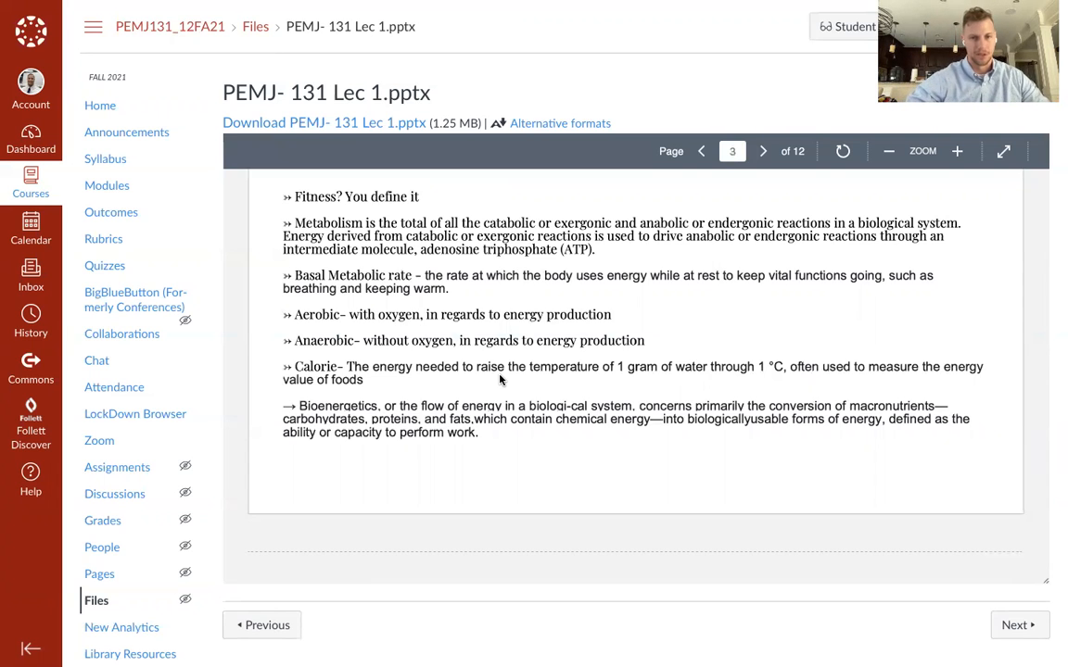
{"action": "scroll", "coordinate": [536, 331], "scroll_direction": "down", "scroll_amount": 1}
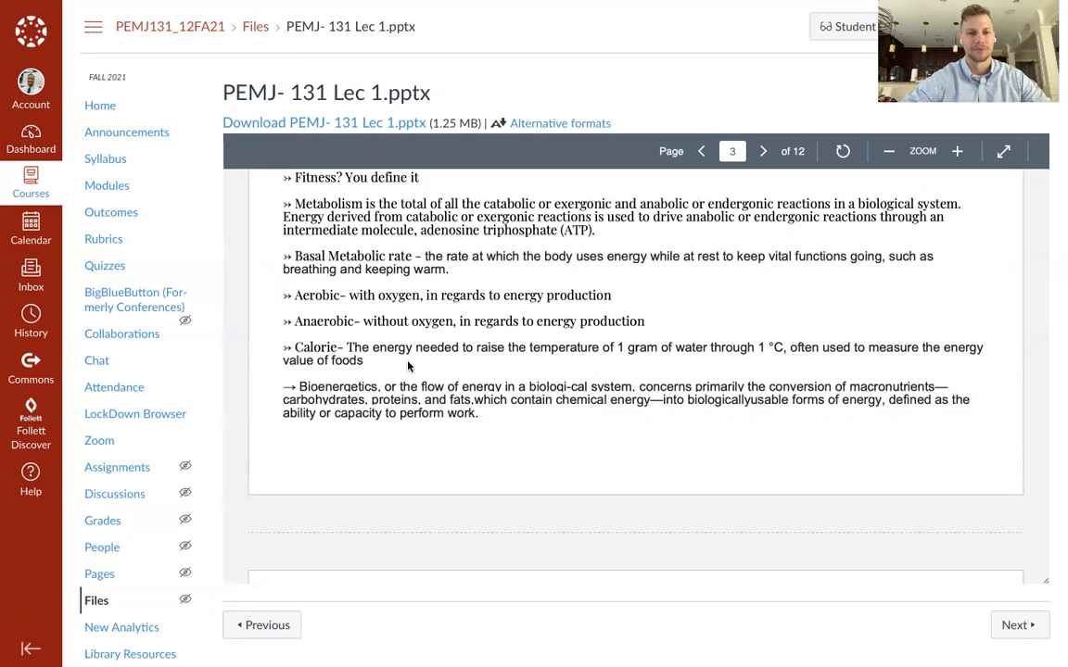
{"action": "scroll", "coordinate": [408, 366], "scroll_direction": "down", "scroll_amount": 1}
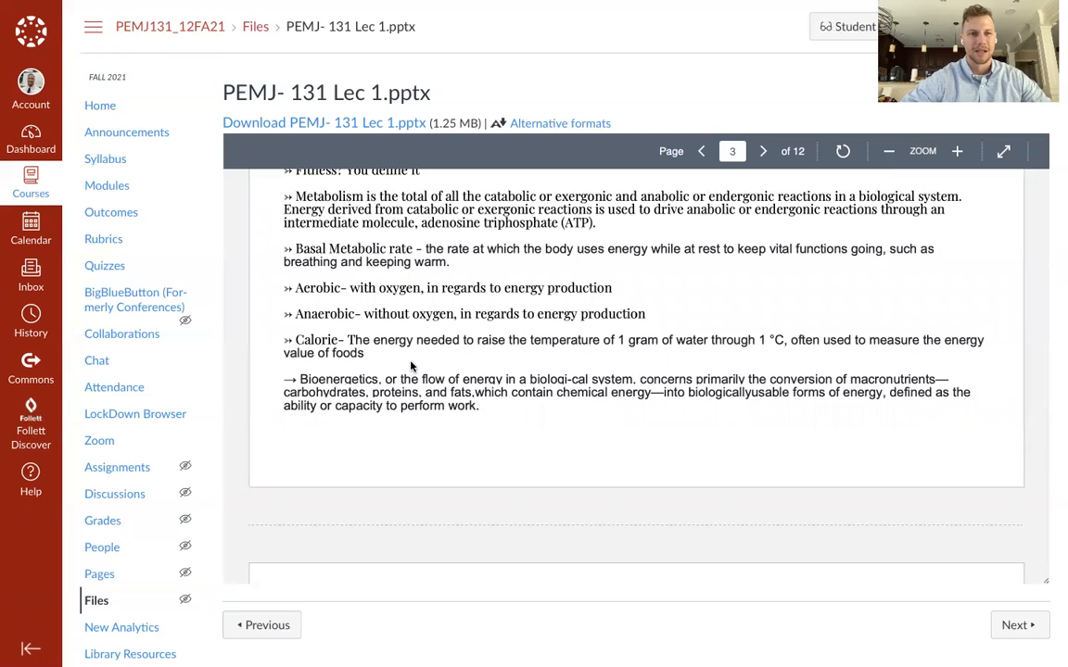
{"action": "scroll", "coordinate": [411, 366], "scroll_direction": "down", "scroll_amount": 1}
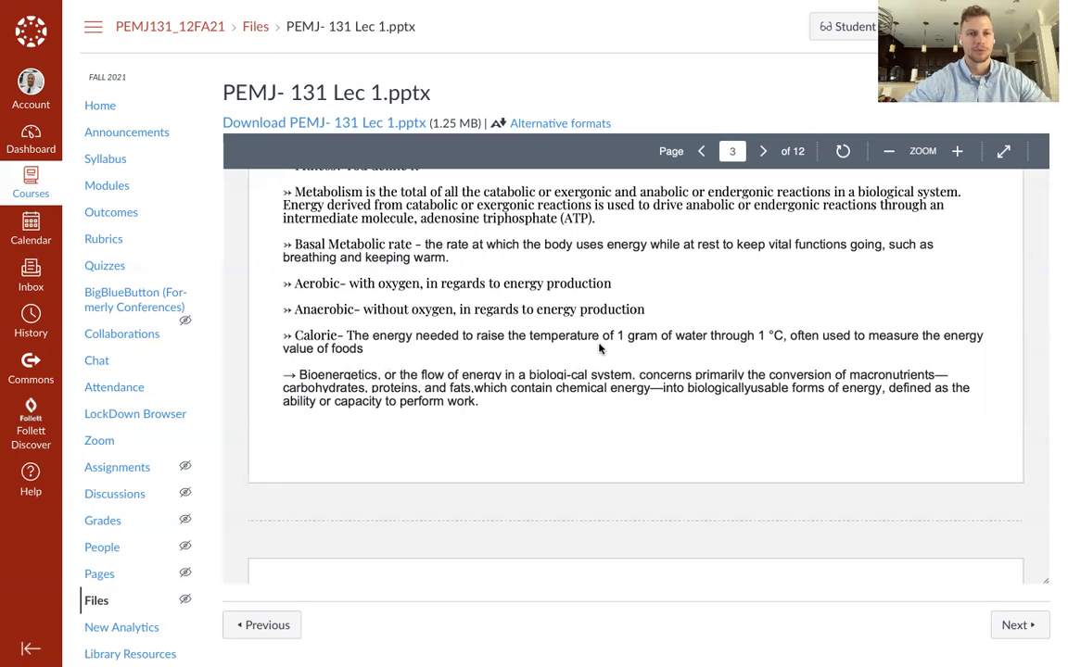
{"action": "scroll", "coordinate": [482, 352], "scroll_direction": "down", "scroll_amount": 1}
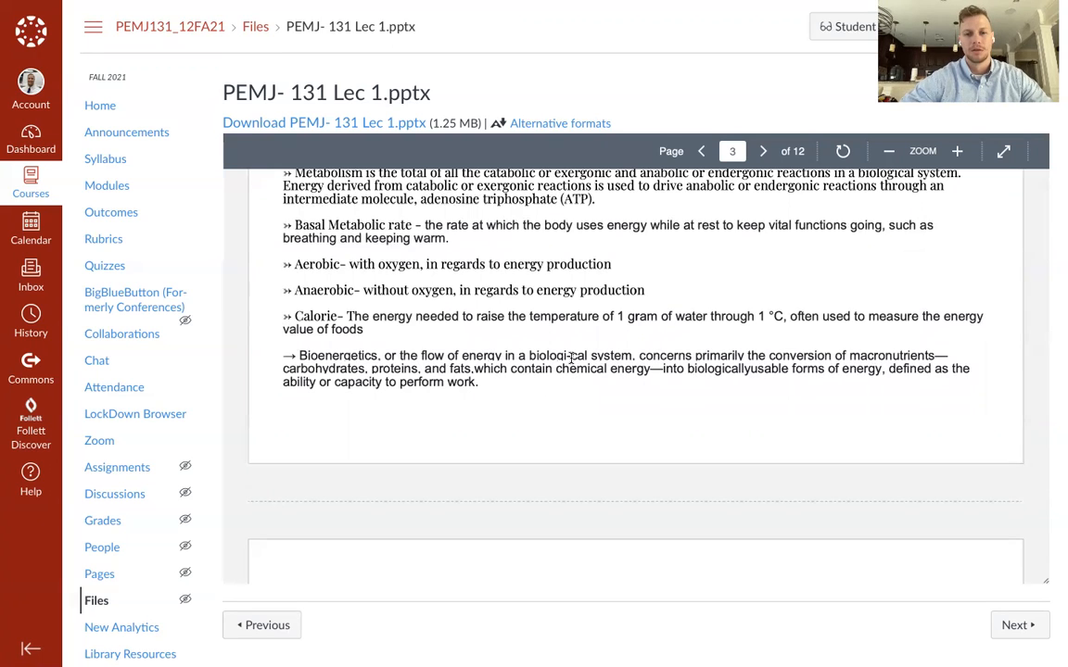
{"action": "scroll", "coordinate": [591, 395], "scroll_direction": "down", "scroll_amount": 1}
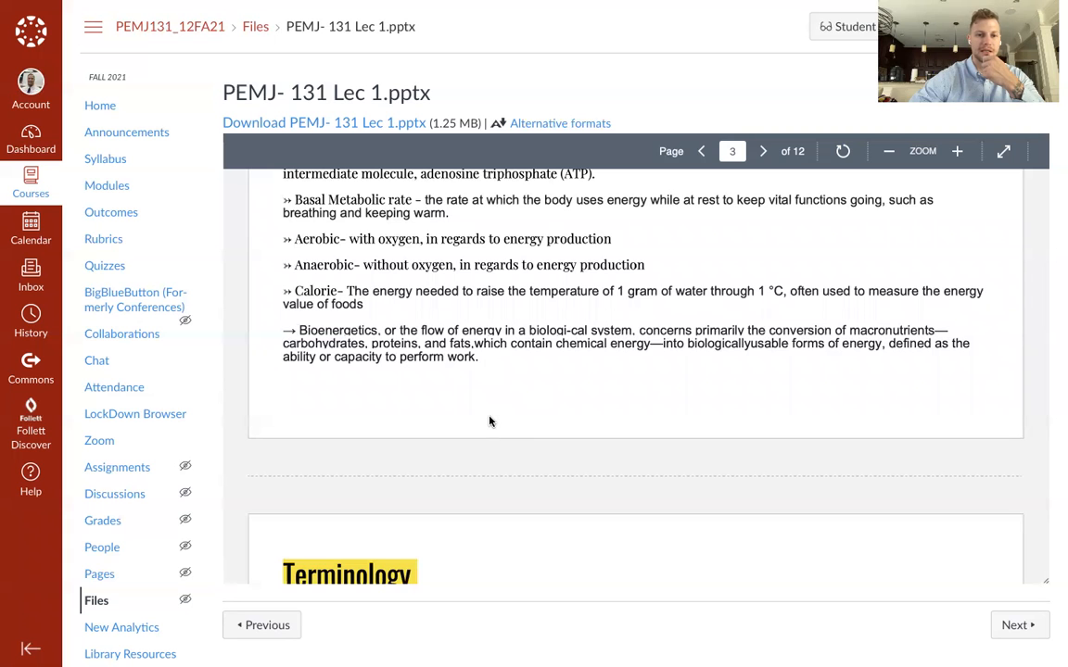
{"action": "scroll", "coordinate": [476, 341], "scroll_direction": "up", "scroll_amount": 3}
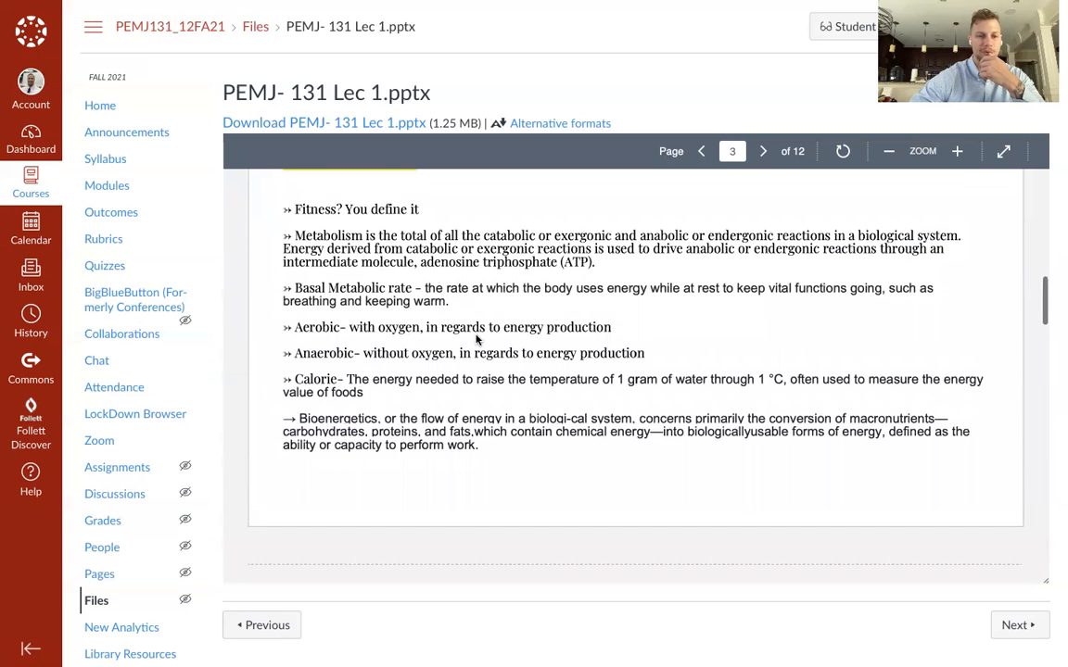
{"action": "scroll", "coordinate": [475, 342], "scroll_direction": "up", "scroll_amount": 3}
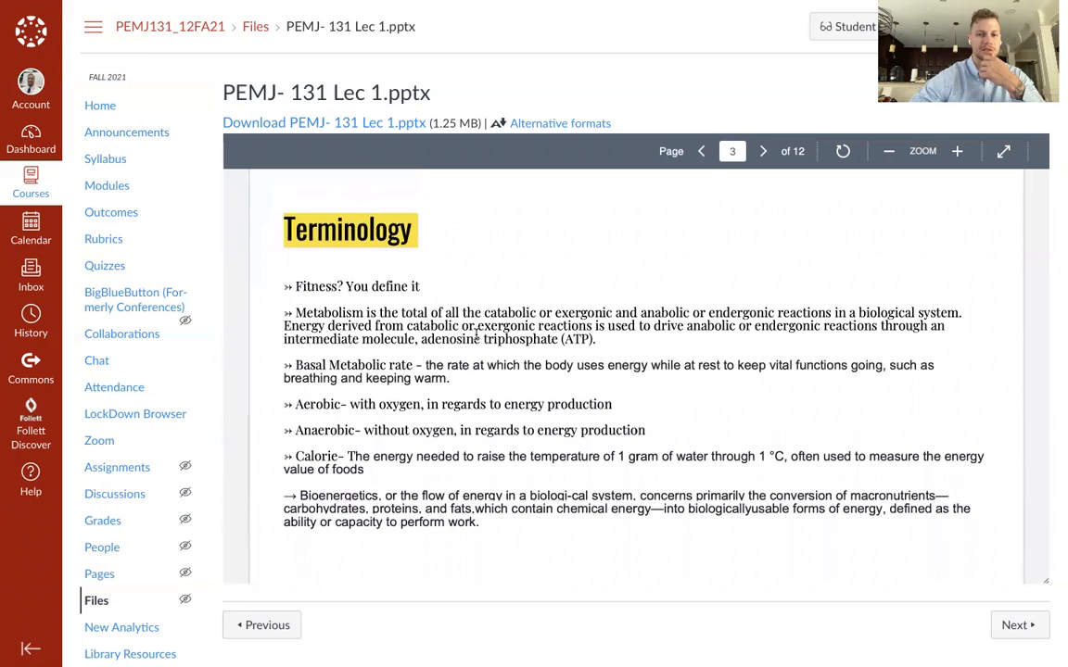
{"action": "scroll", "coordinate": [475, 341], "scroll_direction": "down", "scroll_amount": 1}
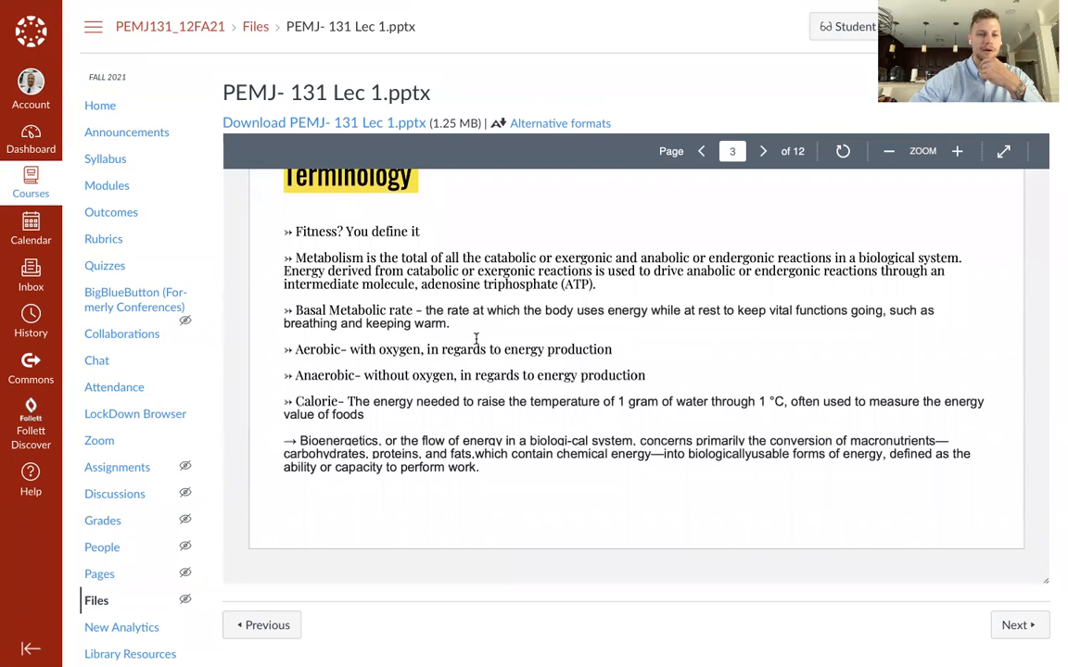
{"action": "scroll", "coordinate": [493, 429], "scroll_direction": "down", "scroll_amount": 1}
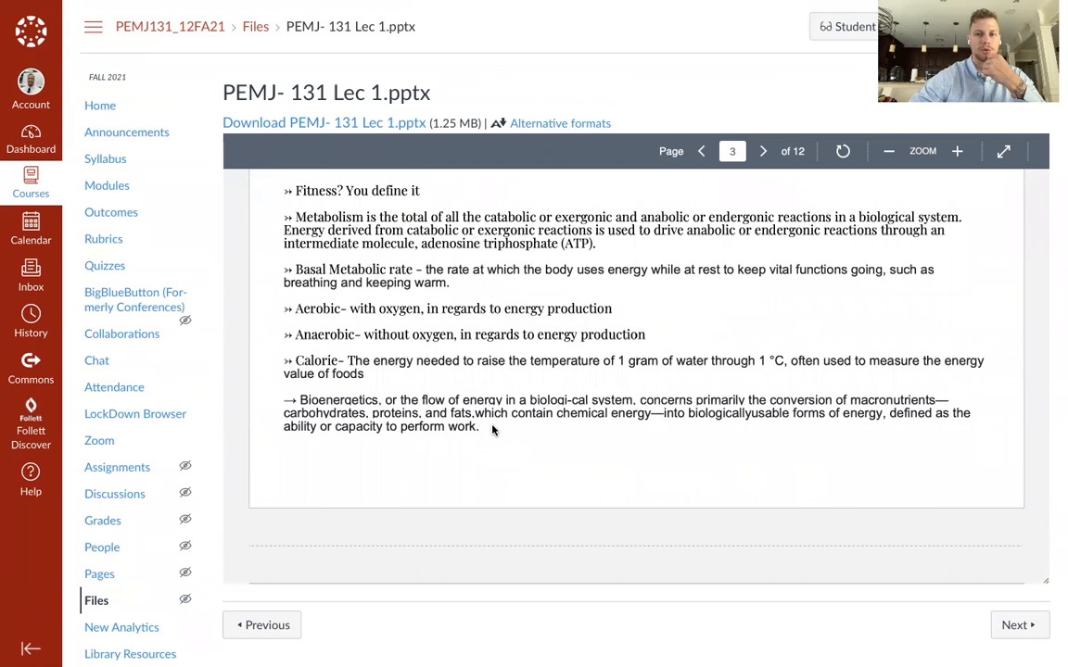
{"action": "scroll", "coordinate": [496, 474], "scroll_direction": "down", "scroll_amount": 1}
{"action": "scroll", "coordinate": [496, 474], "scroll_direction": "down", "scroll_amount": 1}
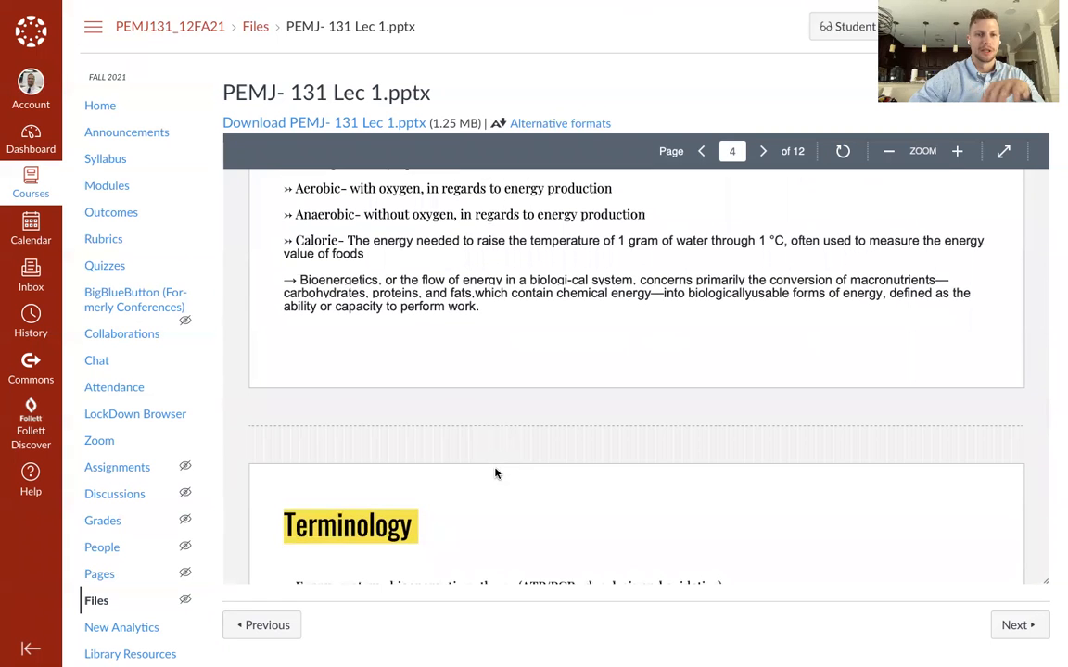
{"action": "scroll", "coordinate": [496, 473], "scroll_direction": "down", "scroll_amount": 1}
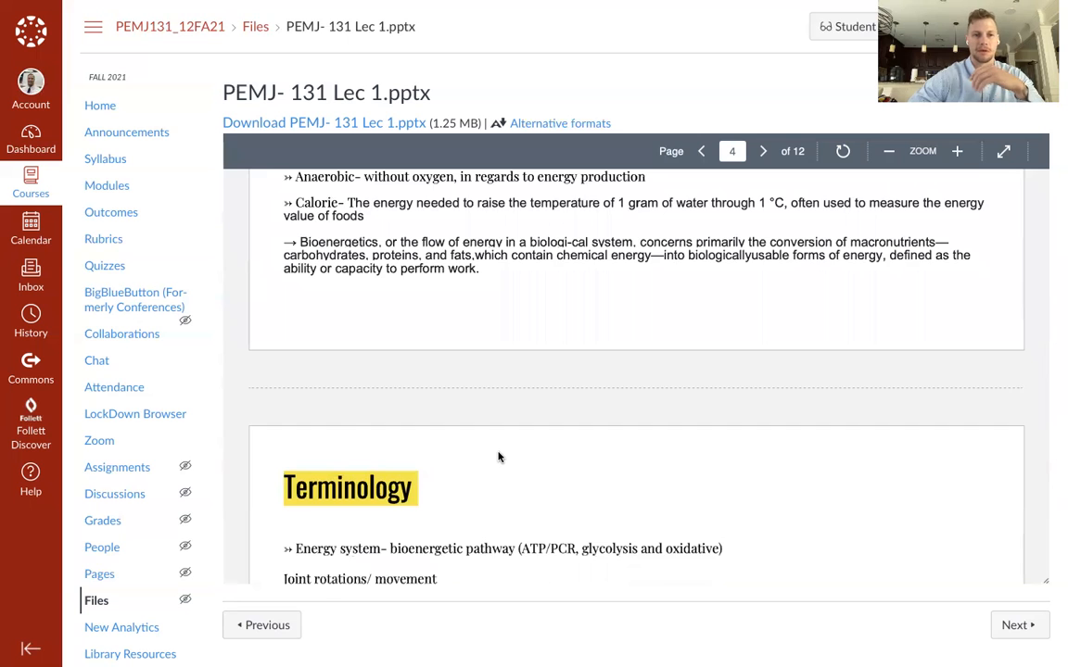
{"action": "scroll", "coordinate": [498, 457], "scroll_direction": "down", "scroll_amount": 2}
{"action": "scroll", "coordinate": [499, 457], "scroll_direction": "up", "scroll_amount": 2}
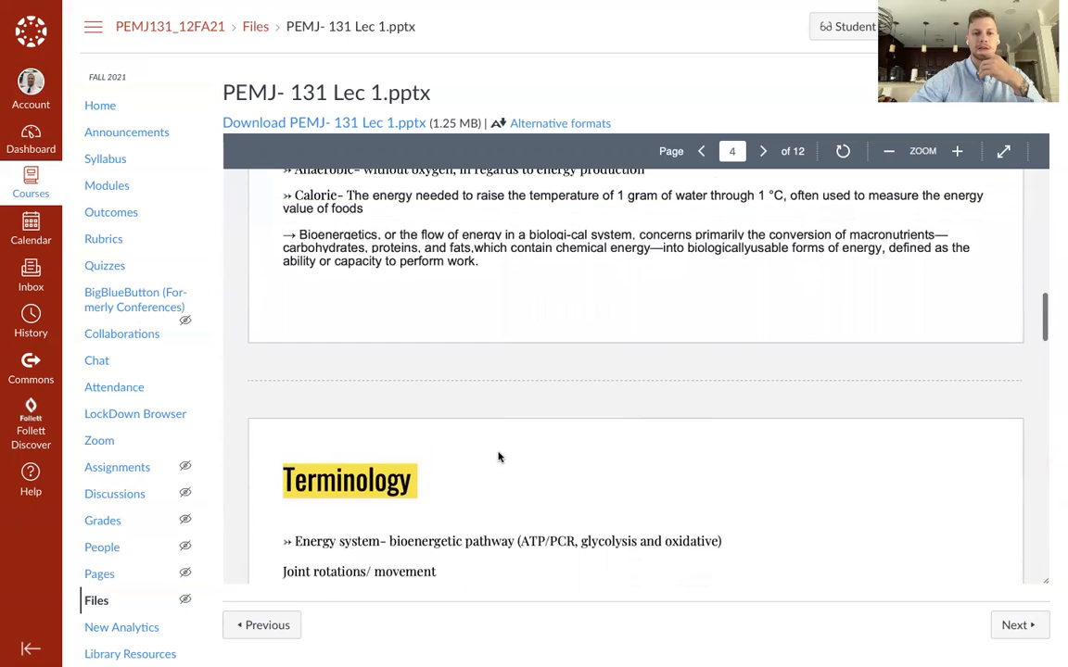
{"action": "scroll", "coordinate": [499, 457], "scroll_direction": "up", "scroll_amount": 2}
{"action": "scroll", "coordinate": [499, 457], "scroll_direction": "up", "scroll_amount": 2}
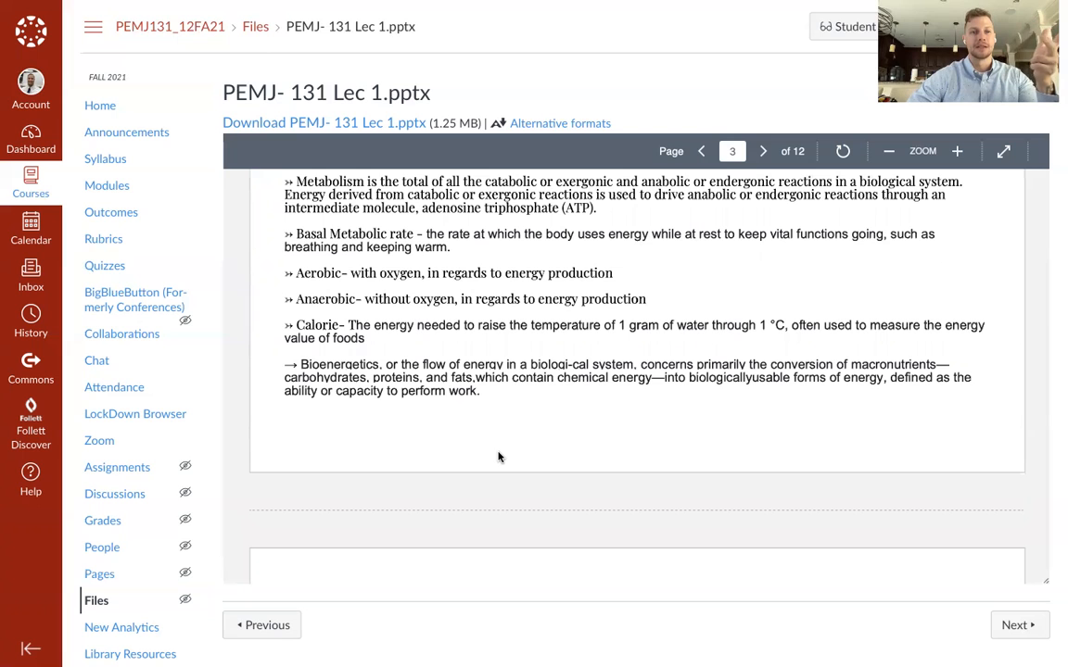
{"action": "scroll", "coordinate": [499, 456], "scroll_direction": "down", "scroll_amount": 3}
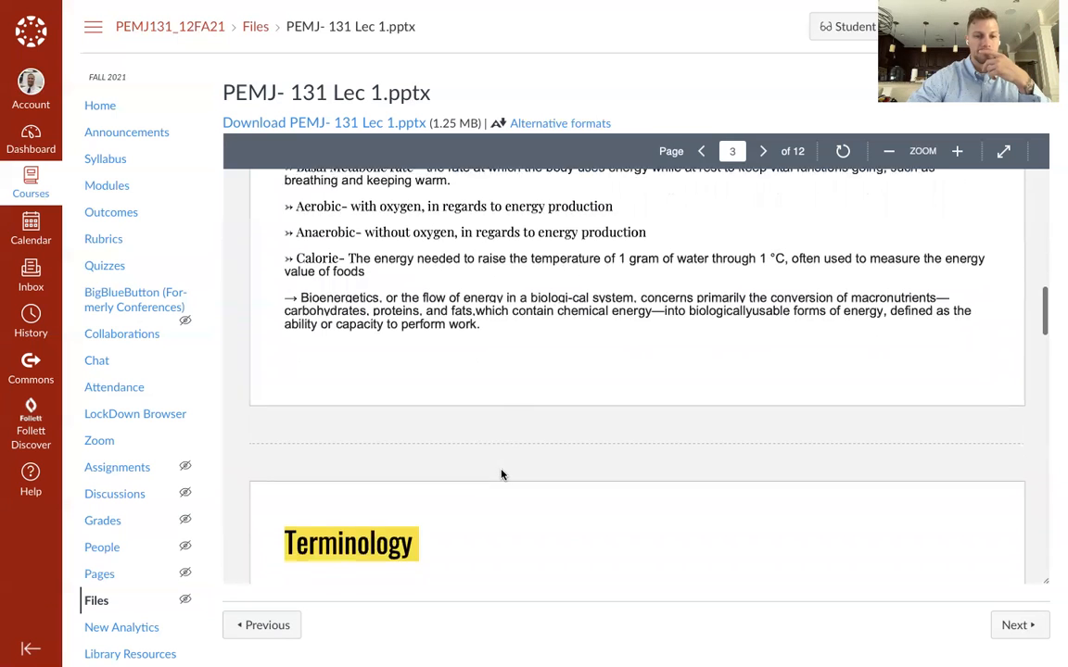
{"action": "scroll", "coordinate": [500, 463], "scroll_direction": "down", "scroll_amount": 3}
{"action": "scroll", "coordinate": [502, 472], "scroll_direction": "down", "scroll_amount": 2}
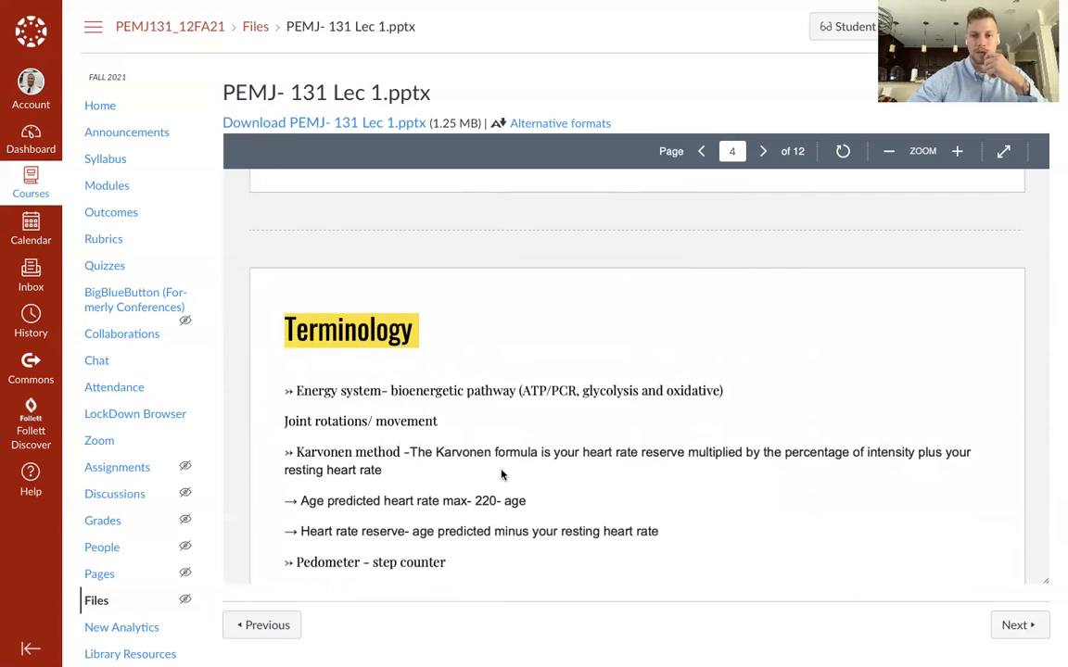
{"action": "scroll", "coordinate": [502, 474], "scroll_direction": "down", "scroll_amount": 1}
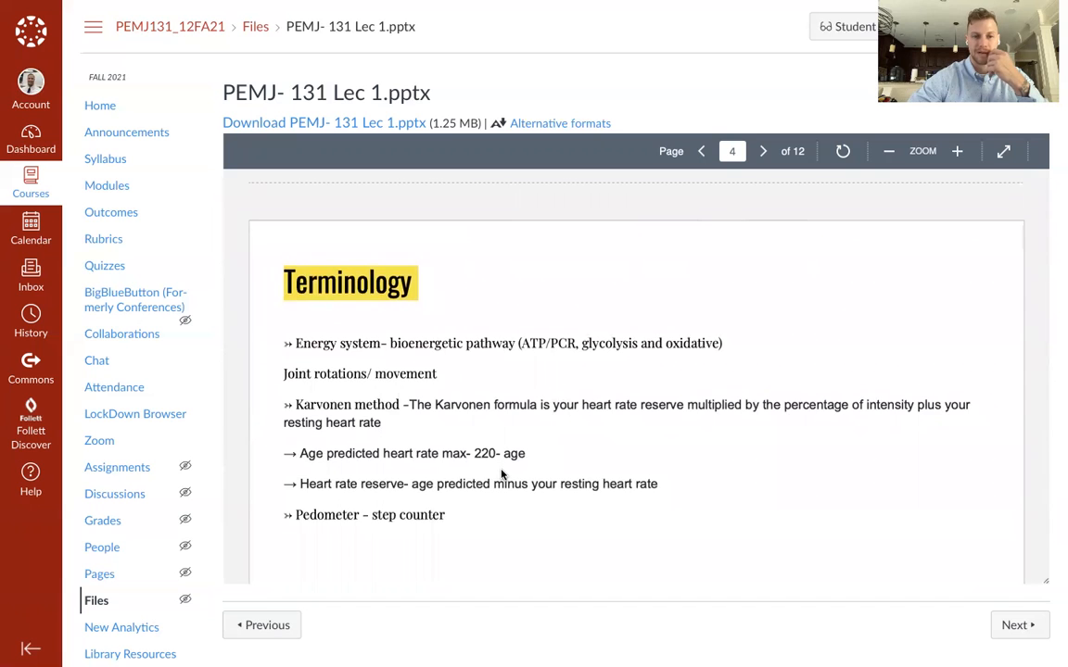
{"action": "scroll", "coordinate": [502, 475], "scroll_direction": "down", "scroll_amount": 1}
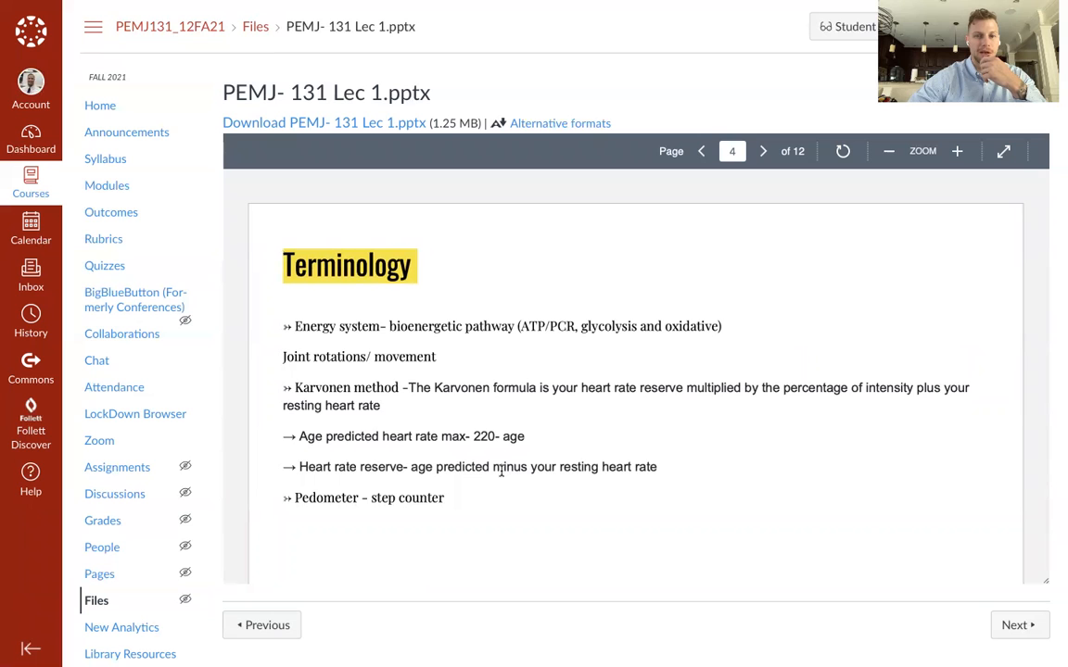
{"action": "scroll", "coordinate": [502, 445], "scroll_direction": "up", "scroll_amount": 5}
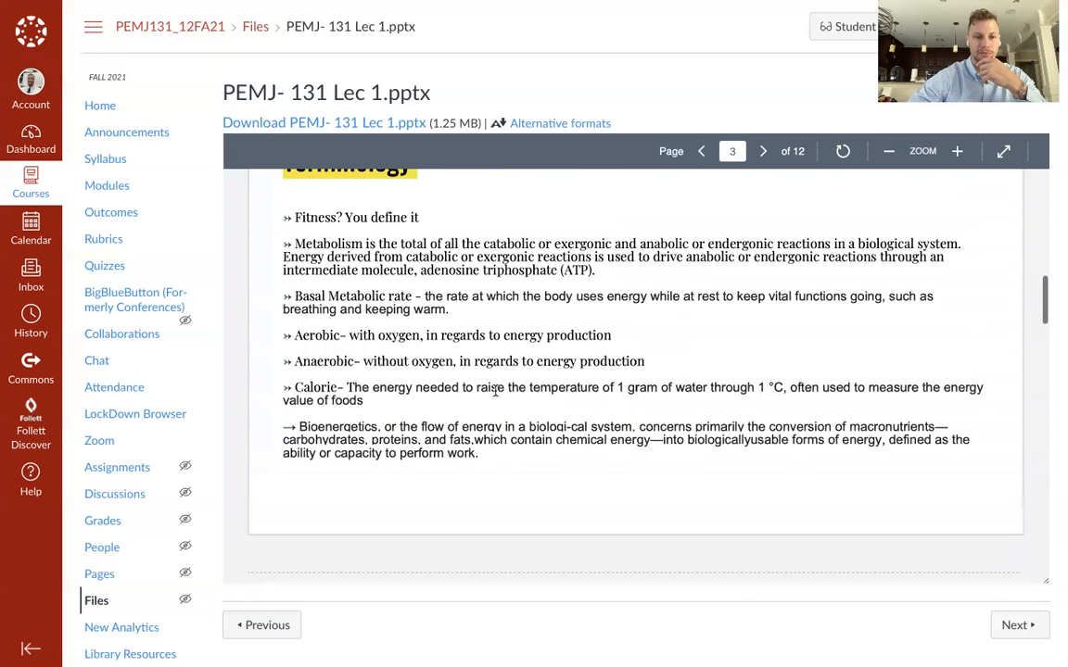
{"action": "scroll", "coordinate": [401, 449], "scroll_direction": "down", "scroll_amount": 5}
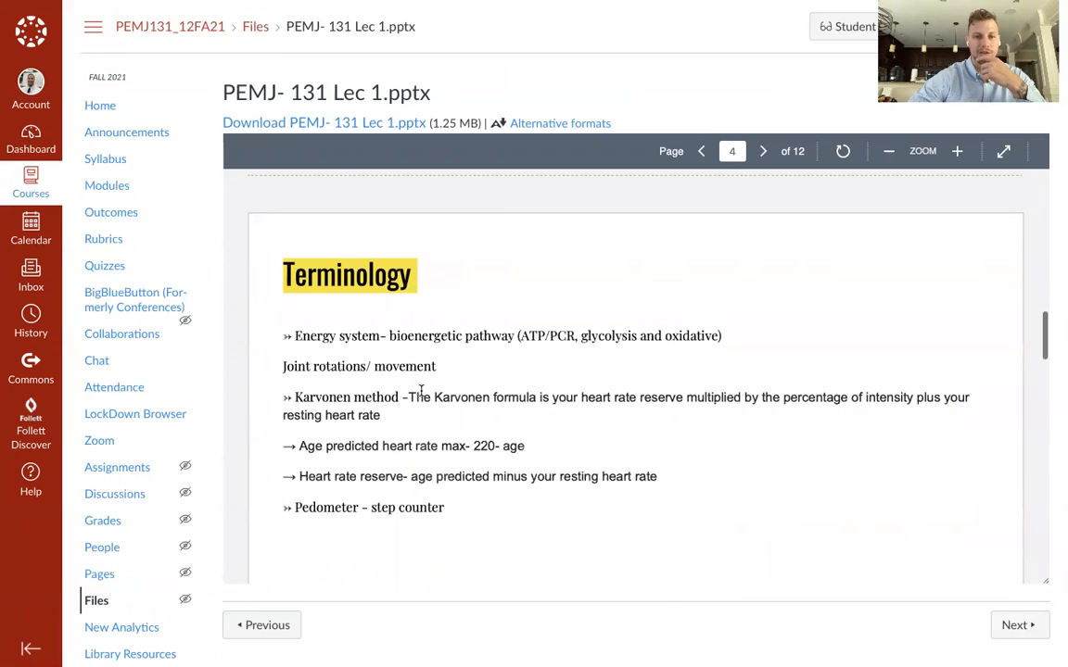
{"action": "scroll", "coordinate": [593, 431], "scroll_direction": "down", "scroll_amount": 1}
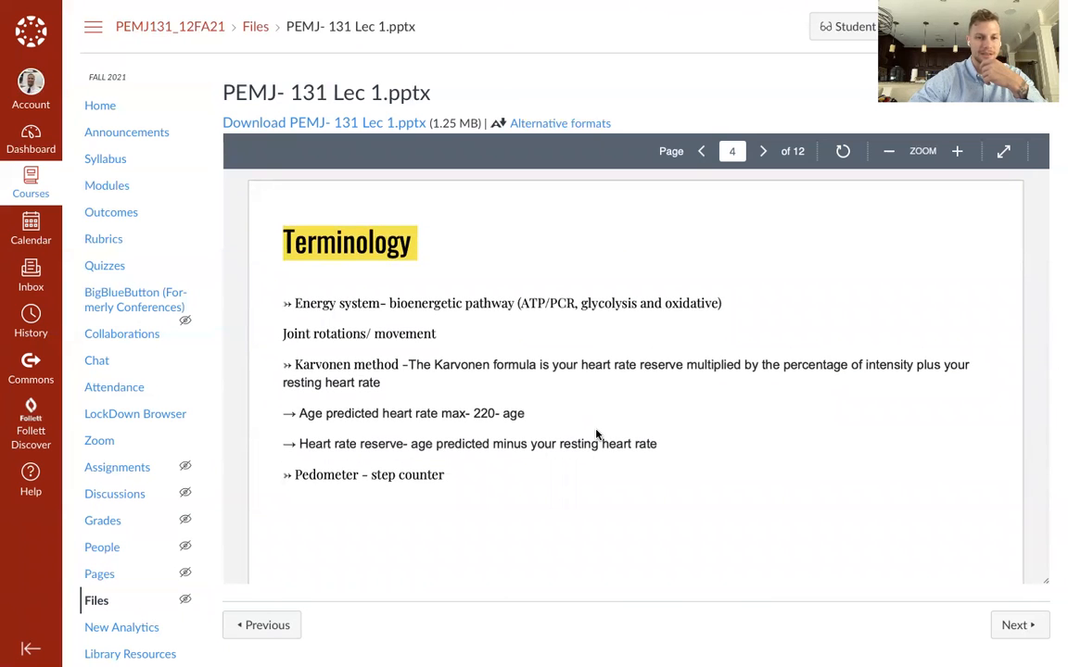
{"action": "scroll", "coordinate": [597, 434], "scroll_direction": "down", "scroll_amount": 1}
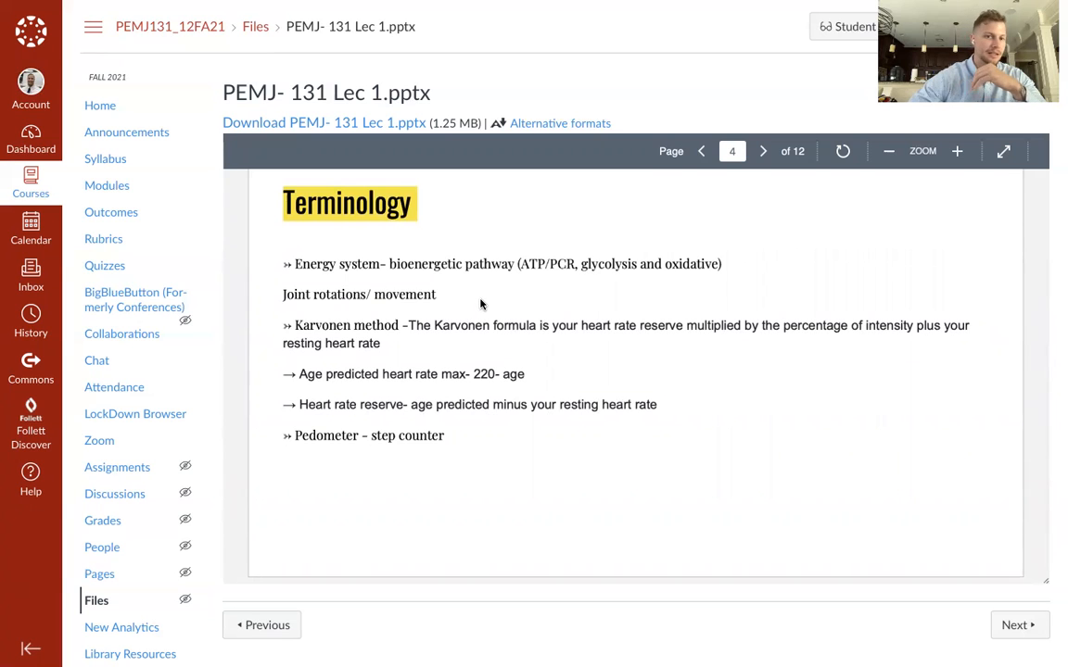
{"action": "scroll", "coordinate": [482, 352], "scroll_direction": "down", "scroll_amount": 1}
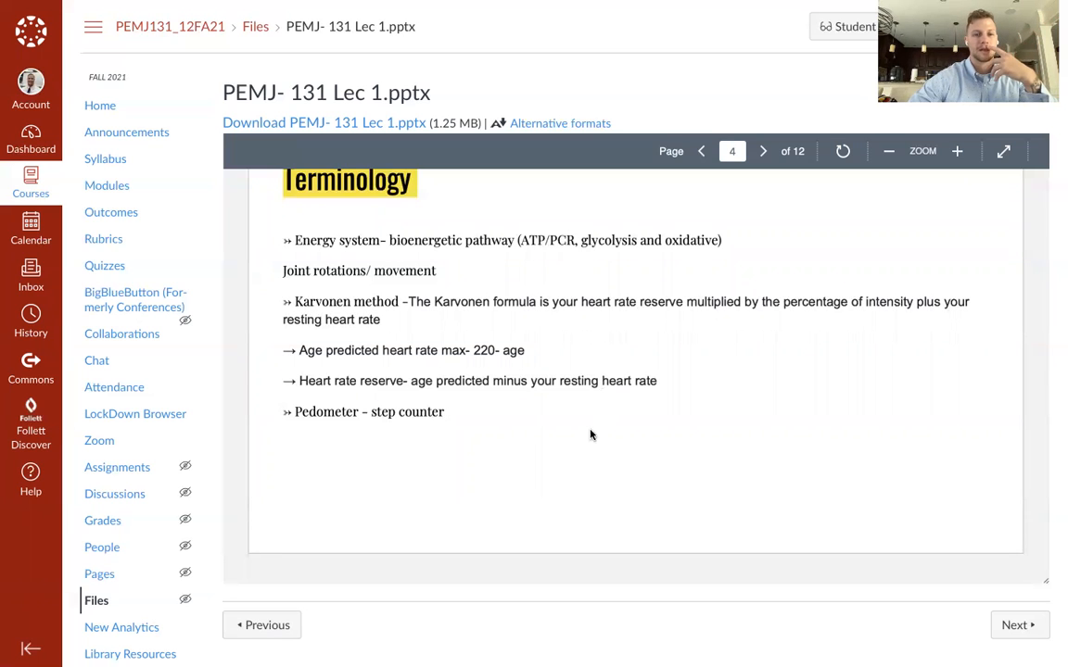
{"action": "scroll", "coordinate": [581, 420], "scroll_direction": "down", "scroll_amount": 2}
{"action": "scroll", "coordinate": [581, 419], "scroll_direction": "down", "scroll_amount": 2}
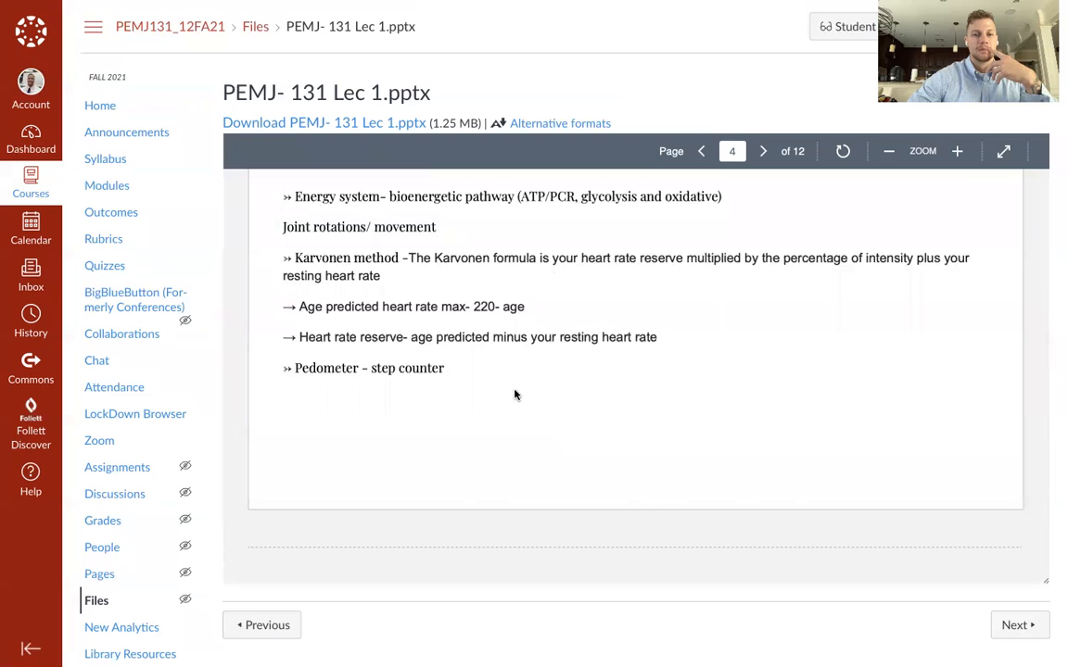
{"action": "scroll", "coordinate": [437, 423], "scroll_direction": "down", "scroll_amount": 2}
{"action": "scroll", "coordinate": [437, 424], "scroll_direction": "down", "scroll_amount": 3}
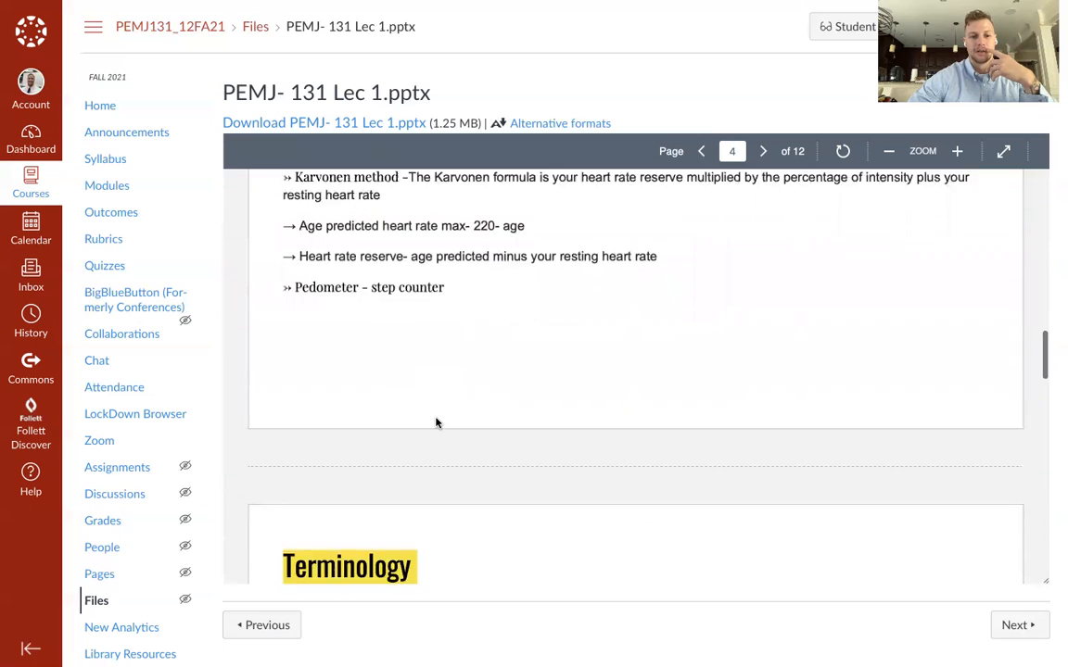
{"action": "scroll", "coordinate": [437, 424], "scroll_direction": "down", "scroll_amount": 3}
{"action": "scroll", "coordinate": [438, 424], "scroll_direction": "down", "scroll_amount": 2}
{"action": "scroll", "coordinate": [437, 424], "scroll_direction": "down", "scroll_amount": 2}
{"action": "scroll", "coordinate": [436, 418], "scroll_direction": "down", "scroll_amount": 2}
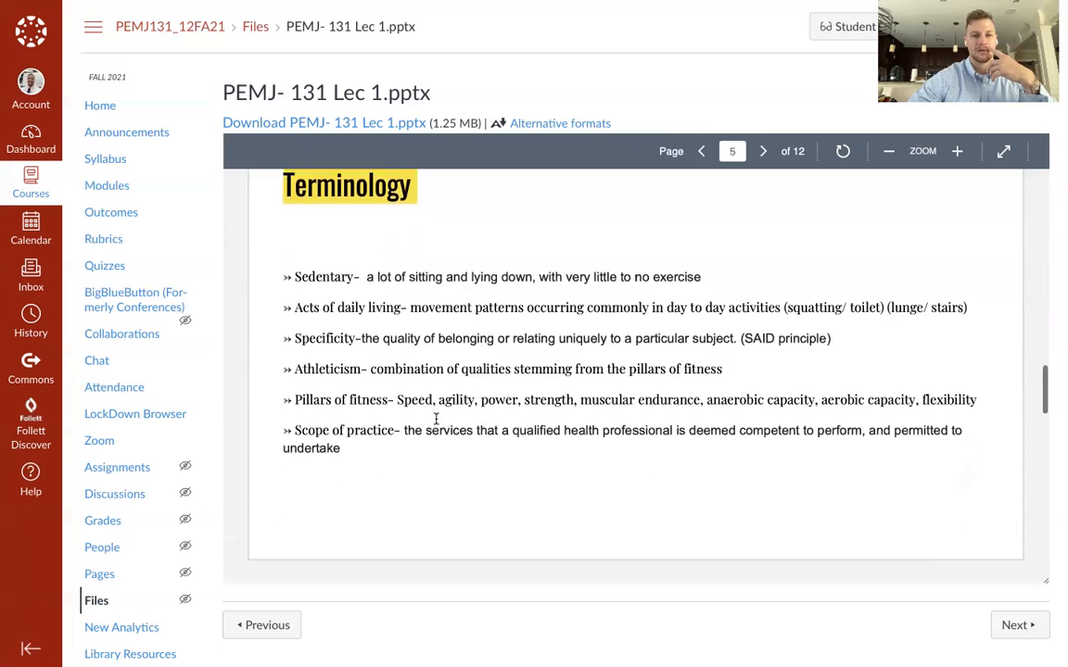
{"action": "scroll", "coordinate": [436, 418], "scroll_direction": "down", "scroll_amount": 1}
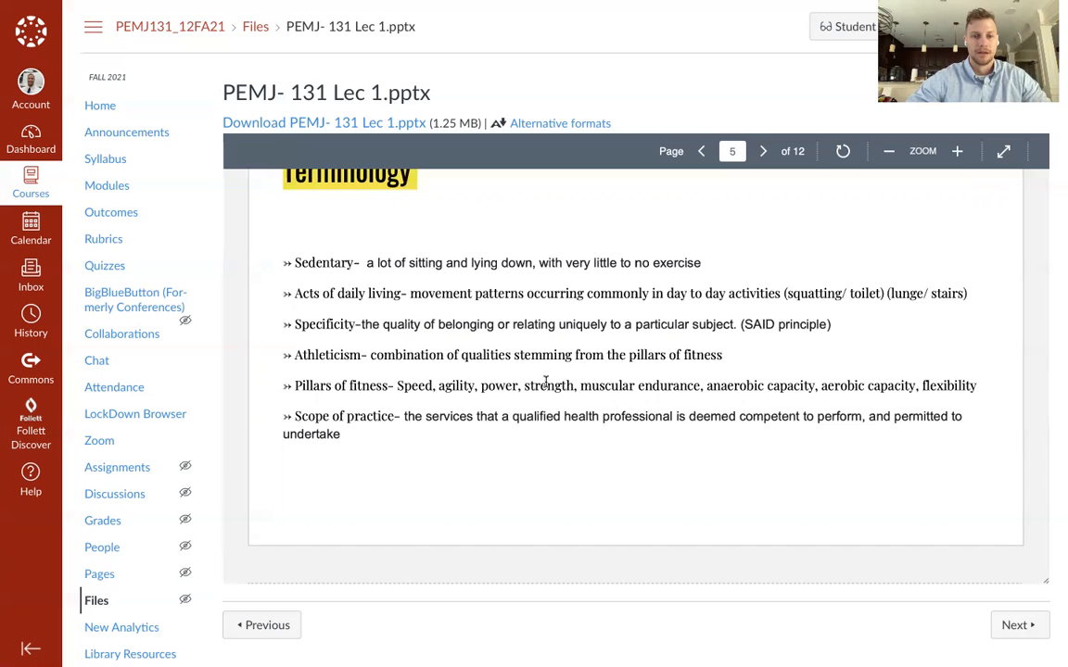
{"action": "scroll", "coordinate": [537, 352], "scroll_direction": "down", "scroll_amount": 1}
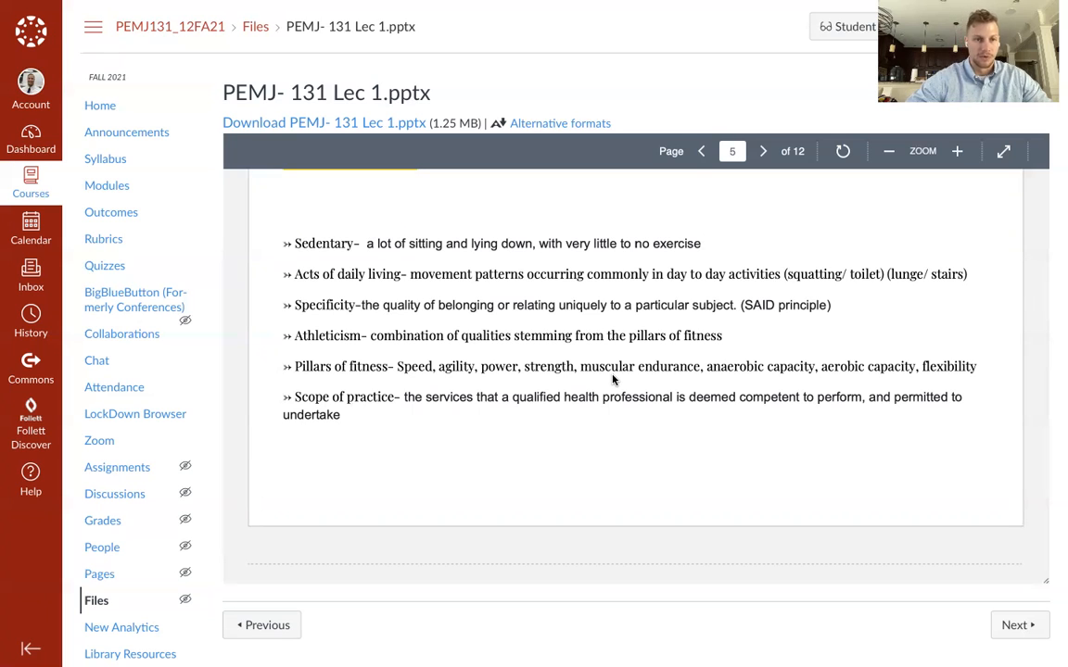
{"action": "scroll", "coordinate": [613, 379], "scroll_direction": "down", "scroll_amount": 1}
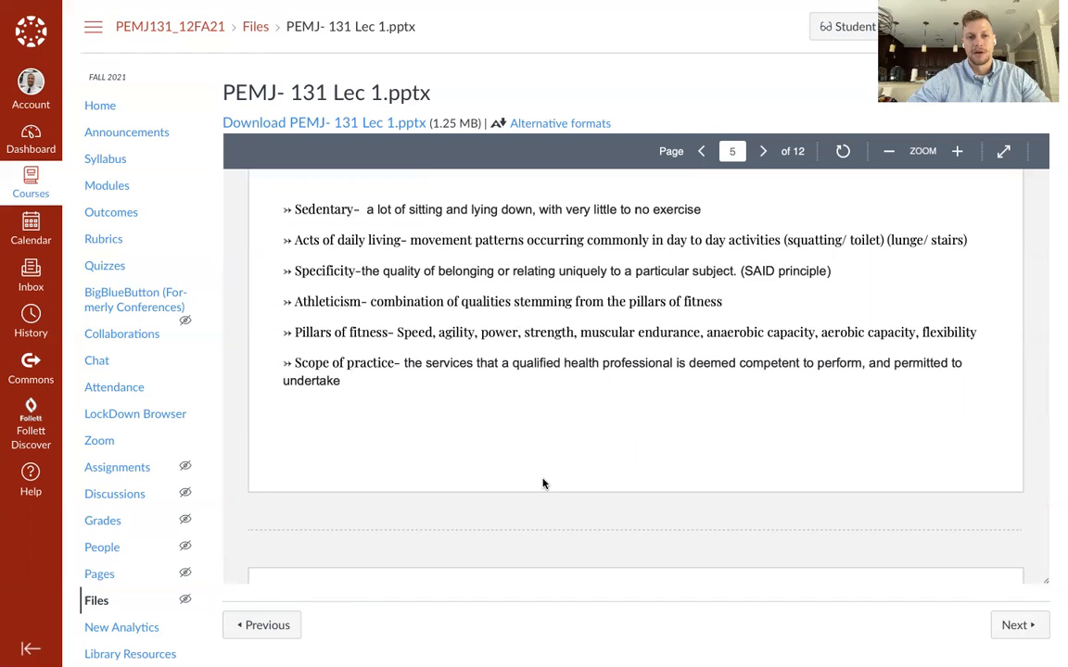
{"action": "scroll", "coordinate": [491, 436], "scroll_direction": "down", "scroll_amount": 1}
{"action": "scroll", "coordinate": [559, 507], "scroll_direction": "down", "scroll_amount": 1}
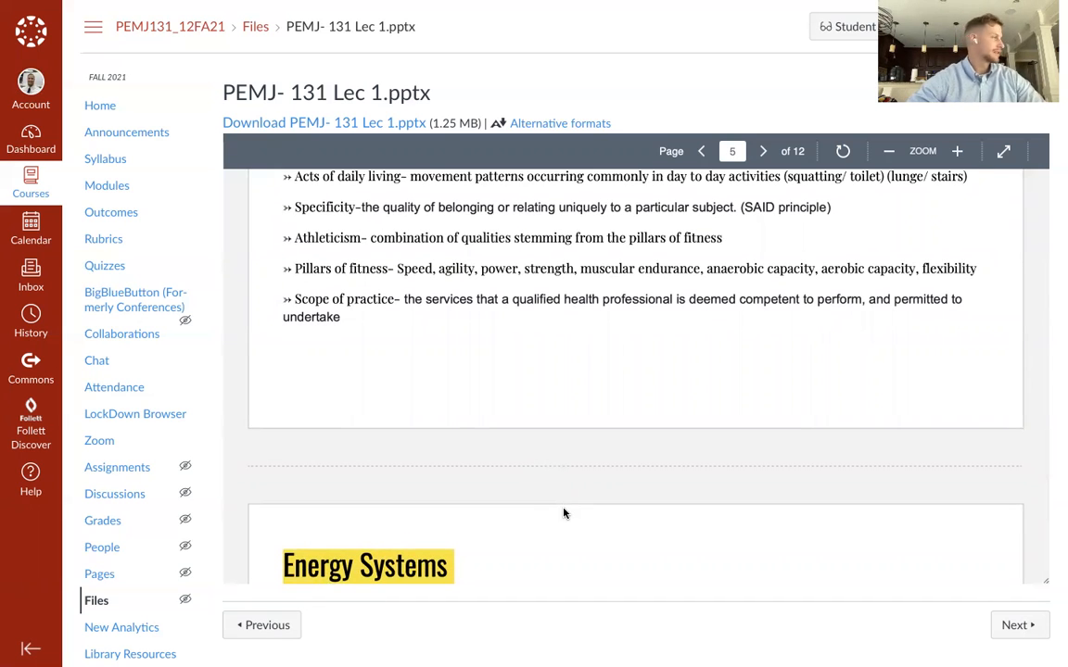
{"action": "scroll", "coordinate": [561, 522], "scroll_direction": "down", "scroll_amount": 1}
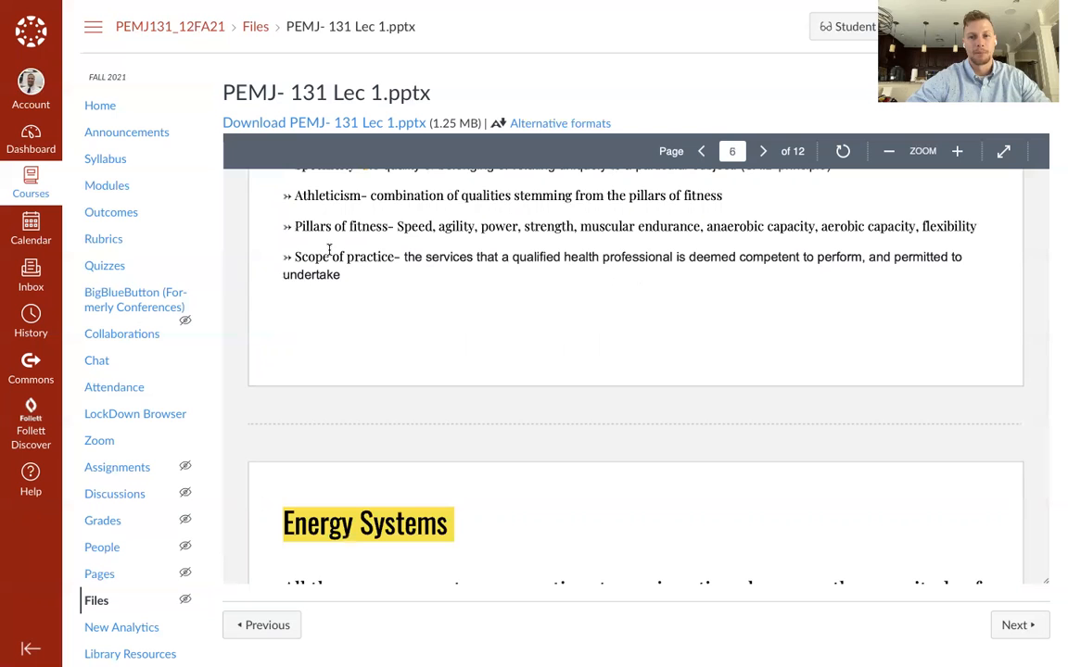
{"action": "scroll", "coordinate": [405, 371], "scroll_direction": "down", "scroll_amount": 2}
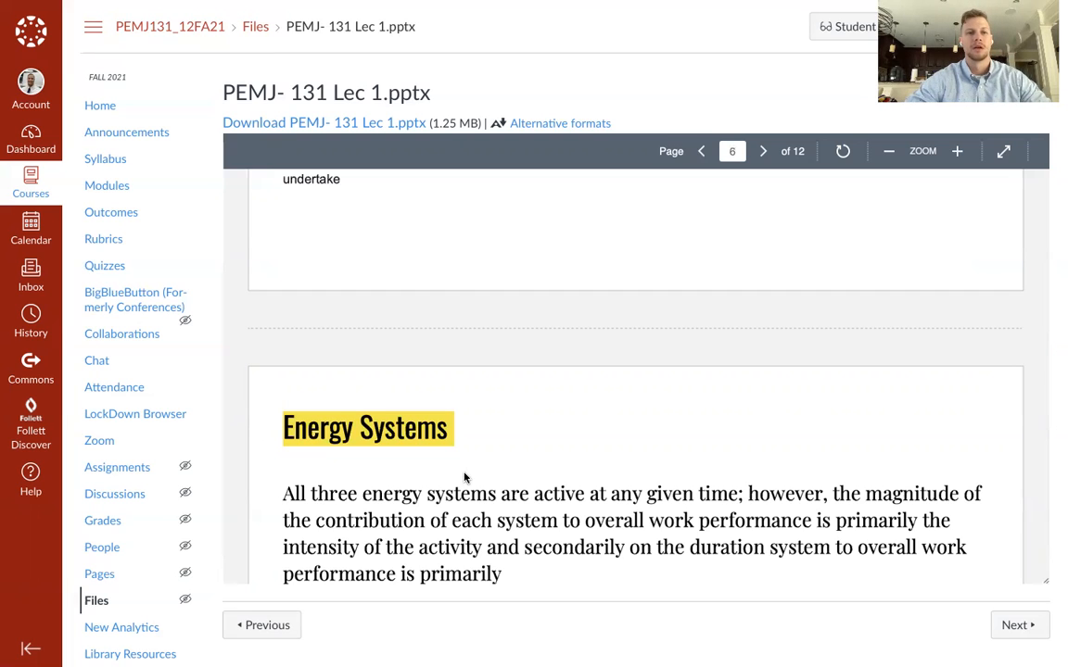
{"action": "scroll", "coordinate": [466, 510], "scroll_direction": "down", "scroll_amount": 3}
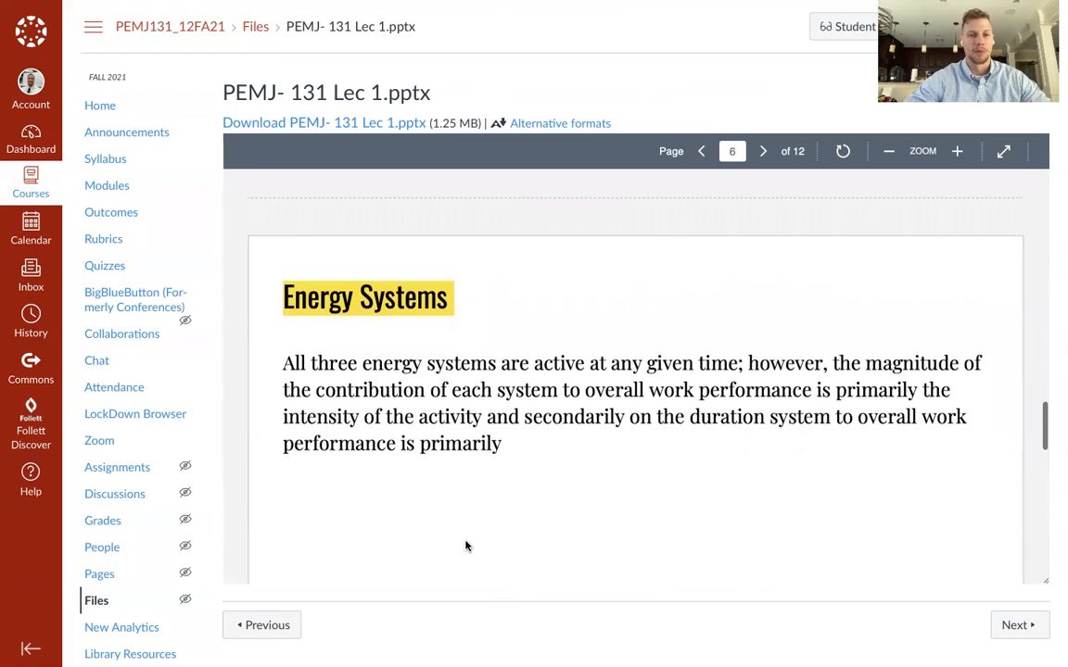
{"action": "scroll", "coordinate": [467, 546], "scroll_direction": "down", "scroll_amount": 2}
{"action": "scroll", "coordinate": [466, 546], "scroll_direction": "down", "scroll_amount": 3}
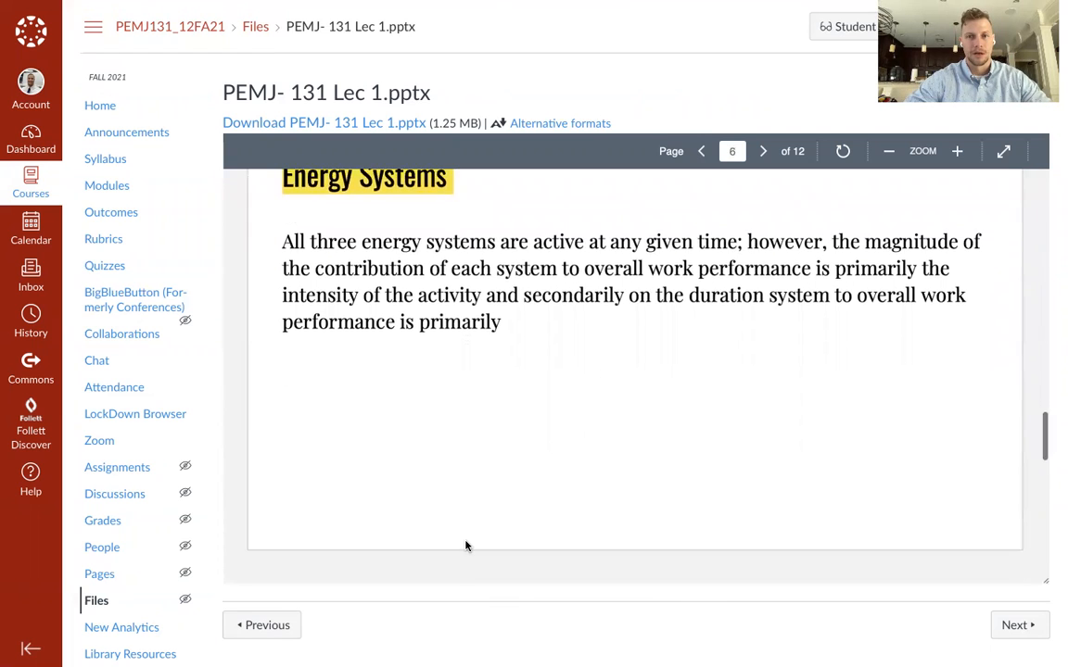
{"action": "scroll", "coordinate": [467, 546], "scroll_direction": "down", "scroll_amount": 3}
{"action": "scroll", "coordinate": [466, 546], "scroll_direction": "up", "scroll_amount": 4}
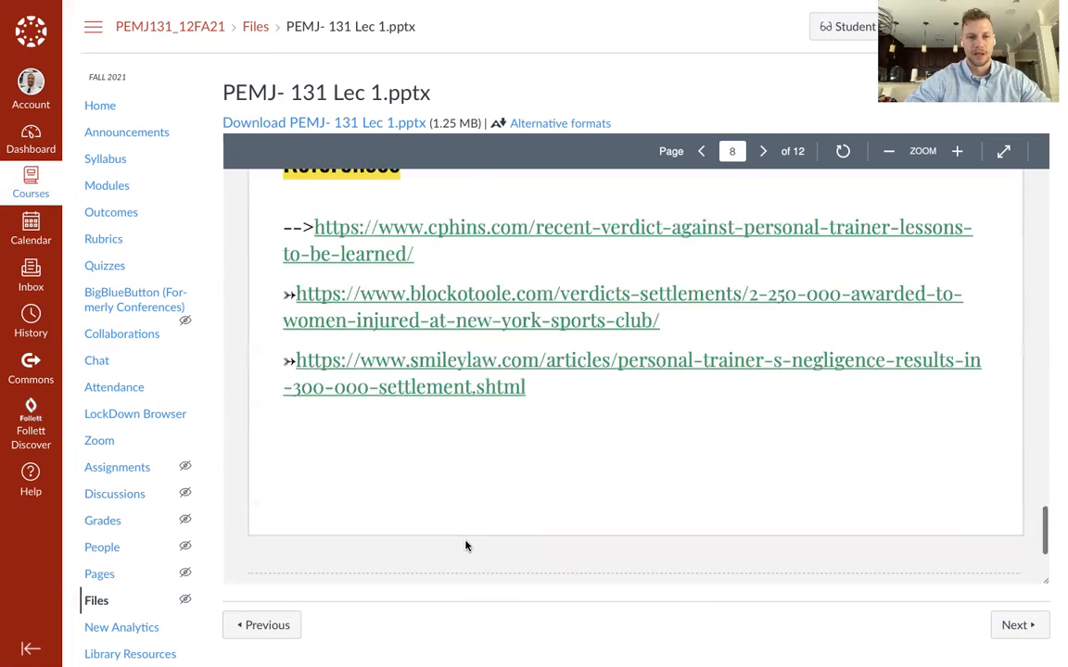
{"action": "scroll", "coordinate": [467, 546], "scroll_direction": "up", "scroll_amount": 4}
{"action": "scroll", "coordinate": [466, 545], "scroll_direction": "up", "scroll_amount": 4}
{"action": "scroll", "coordinate": [466, 546], "scroll_direction": "up", "scroll_amount": 3}
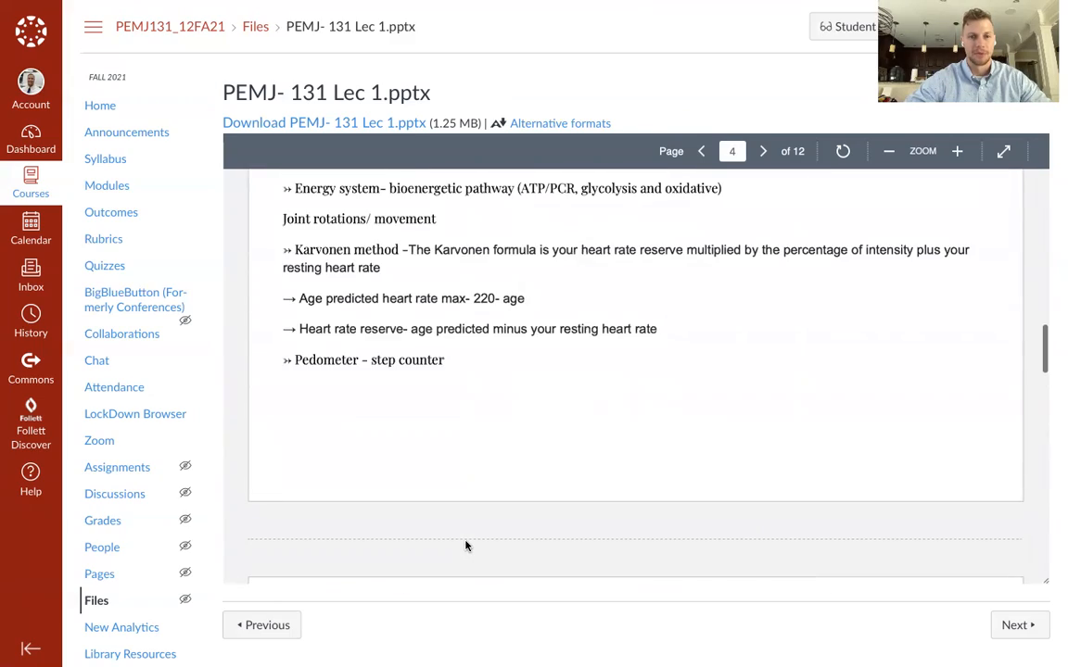
{"action": "scroll", "coordinate": [467, 546], "scroll_direction": "up", "scroll_amount": 3}
{"action": "scroll", "coordinate": [466, 545], "scroll_direction": "up", "scroll_amount": 4}
{"action": "scroll", "coordinate": [466, 546], "scroll_direction": "up", "scroll_amount": 4}
{"action": "scroll", "coordinate": [466, 546], "scroll_direction": "up", "scroll_amount": 3}
{"action": "scroll", "coordinate": [466, 546], "scroll_direction": "up", "scroll_amount": 3}
{"action": "scroll", "coordinate": [467, 546], "scroll_direction": "up", "scroll_amount": 3}
{"action": "scroll", "coordinate": [466, 546], "scroll_direction": "up", "scroll_amount": 3}
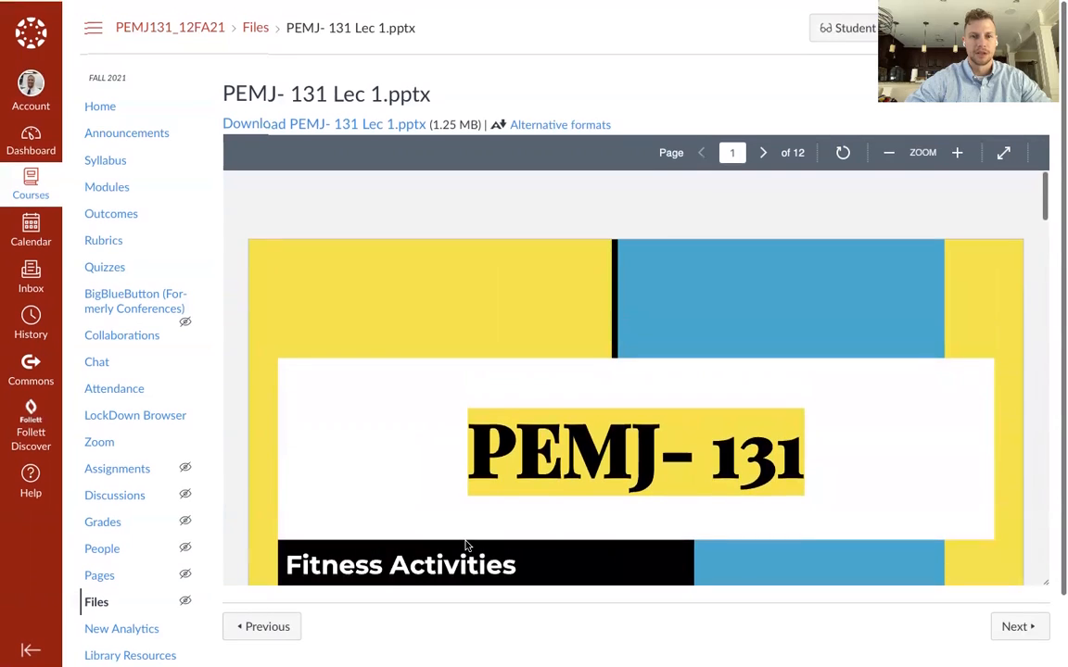
{"action": "scroll", "coordinate": [466, 546], "scroll_direction": "down", "scroll_amount": 3}
{"action": "scroll", "coordinate": [466, 546], "scroll_direction": "down", "scroll_amount": 3}
{"action": "scroll", "coordinate": [466, 519], "scroll_direction": "down", "scroll_amount": 3}
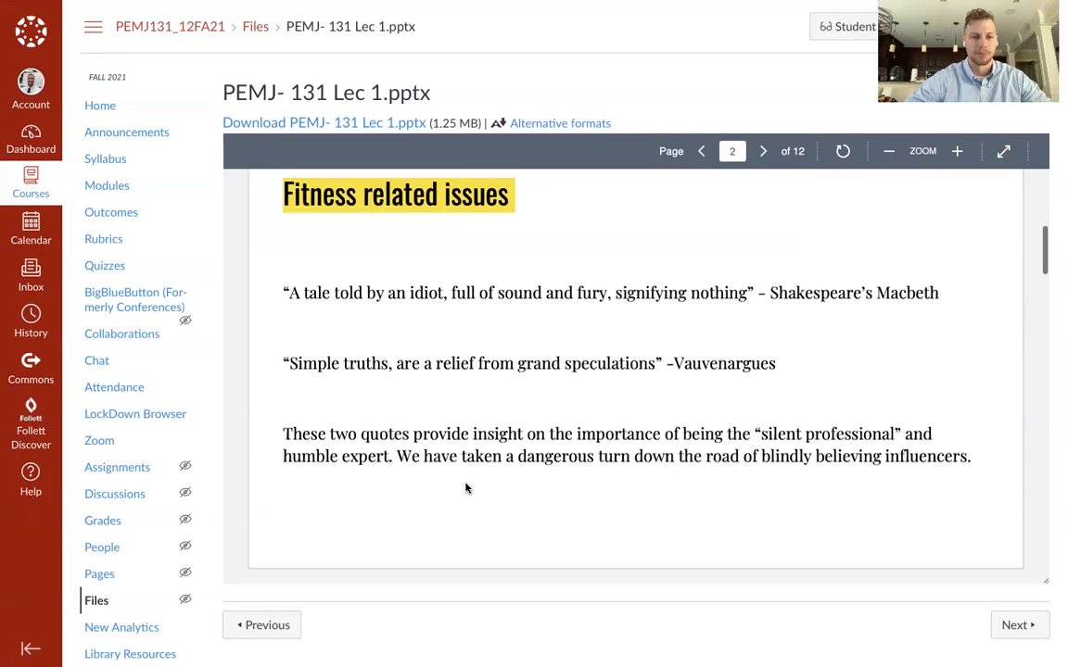
{"action": "scroll", "coordinate": [480, 576], "scroll_direction": "down", "scroll_amount": 1}
{"action": "scroll", "coordinate": [480, 577], "scroll_direction": "down", "scroll_amount": 2}
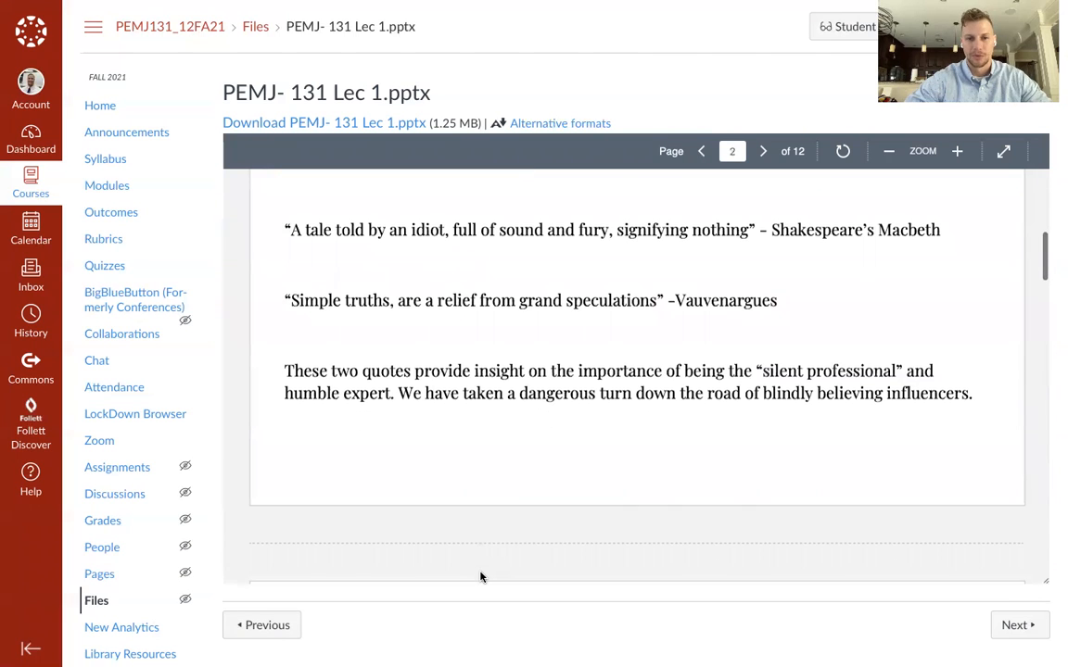
{"action": "scroll", "coordinate": [480, 577], "scroll_direction": "down", "scroll_amount": 5}
{"action": "scroll", "coordinate": [480, 577], "scroll_direction": "down", "scroll_amount": 3}
{"action": "scroll", "coordinate": [480, 576], "scroll_direction": "down", "scroll_amount": 3}
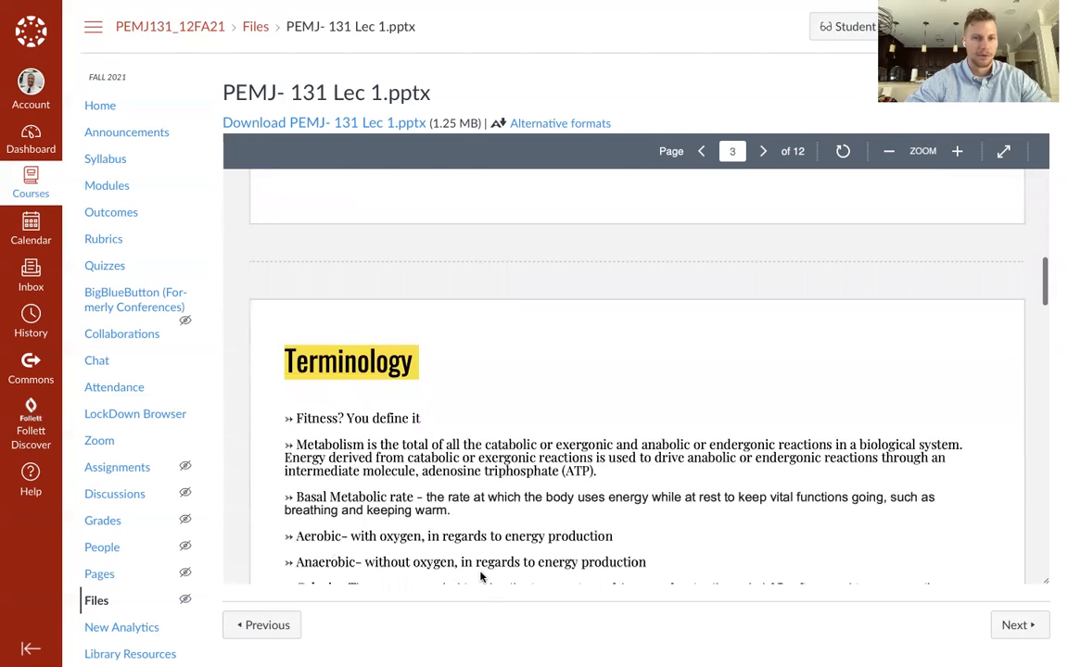